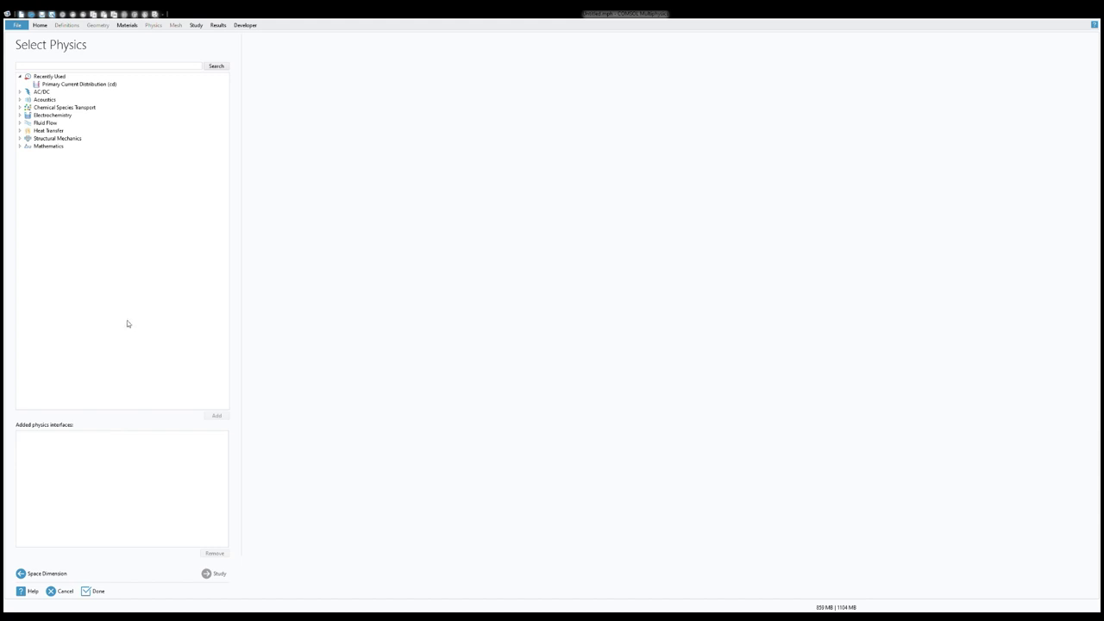
# Add the Primary Current Distribution interface from Electrochemistry > Primary and Secondary Current Distribution
pyautogui.click(20, 115)
pyautogui.click(28, 123)
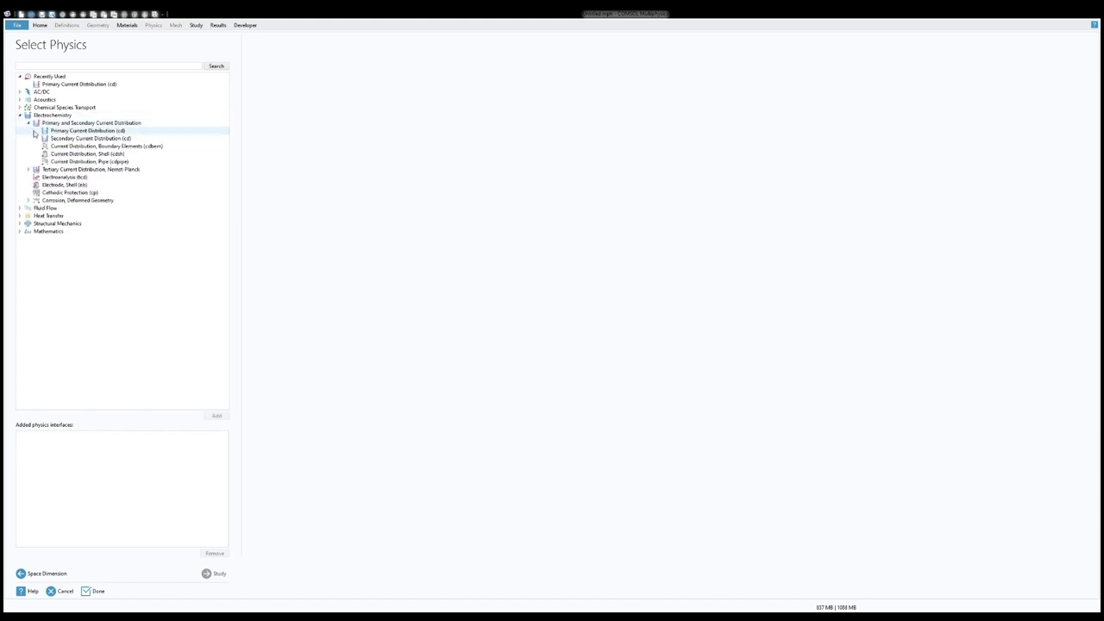
pyautogui.click(64, 132)
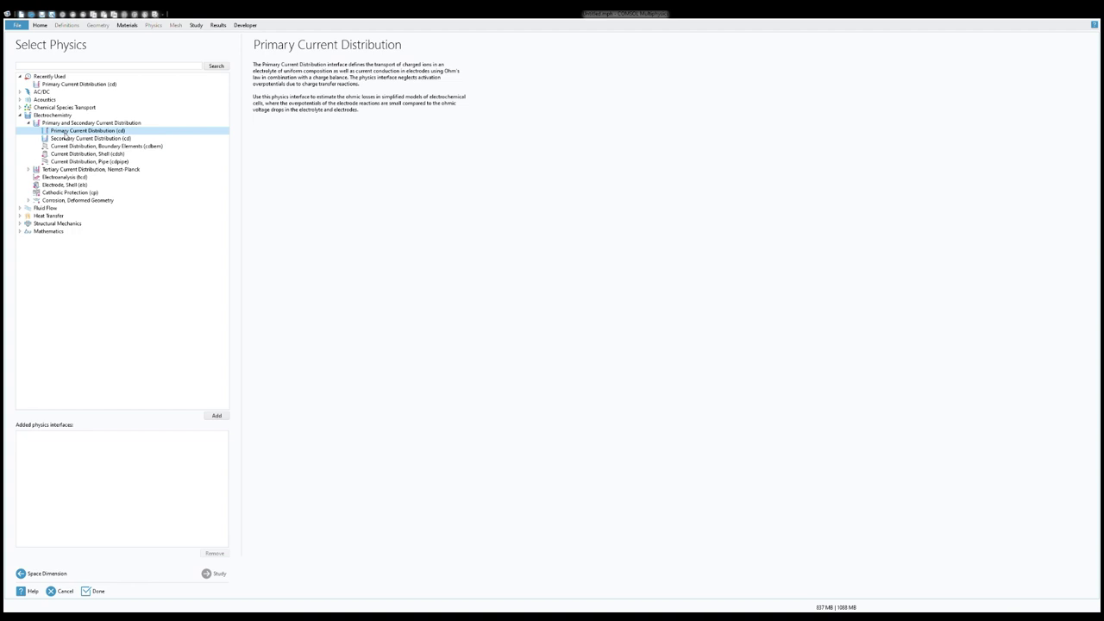
pyautogui.click(216, 416)
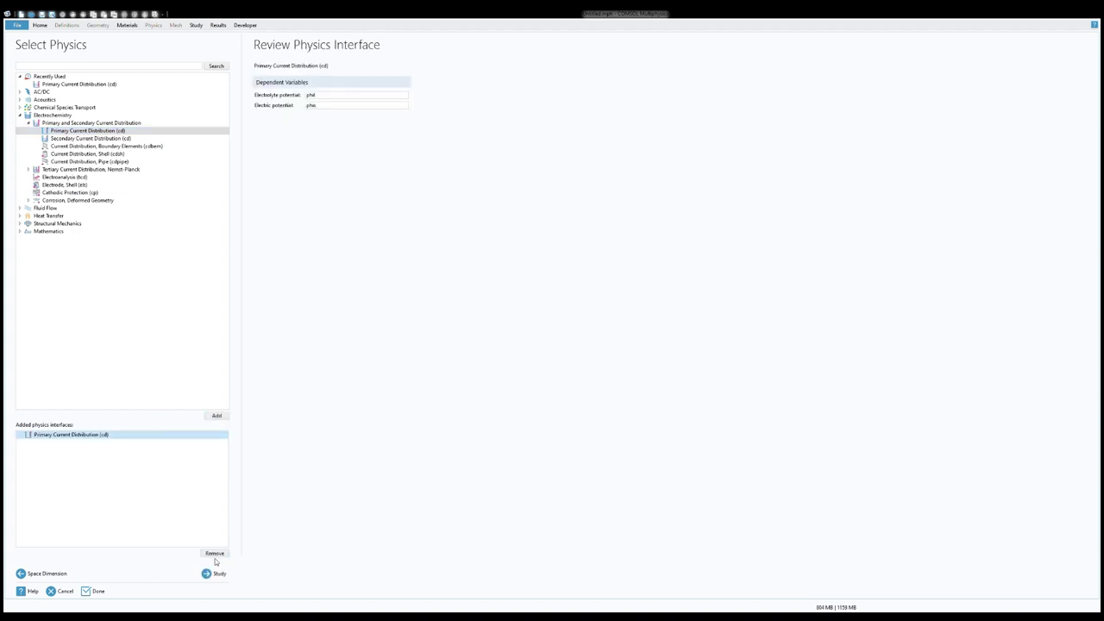
# Choose a Stationary study and finish creating the new model
pyautogui.click(215, 574)
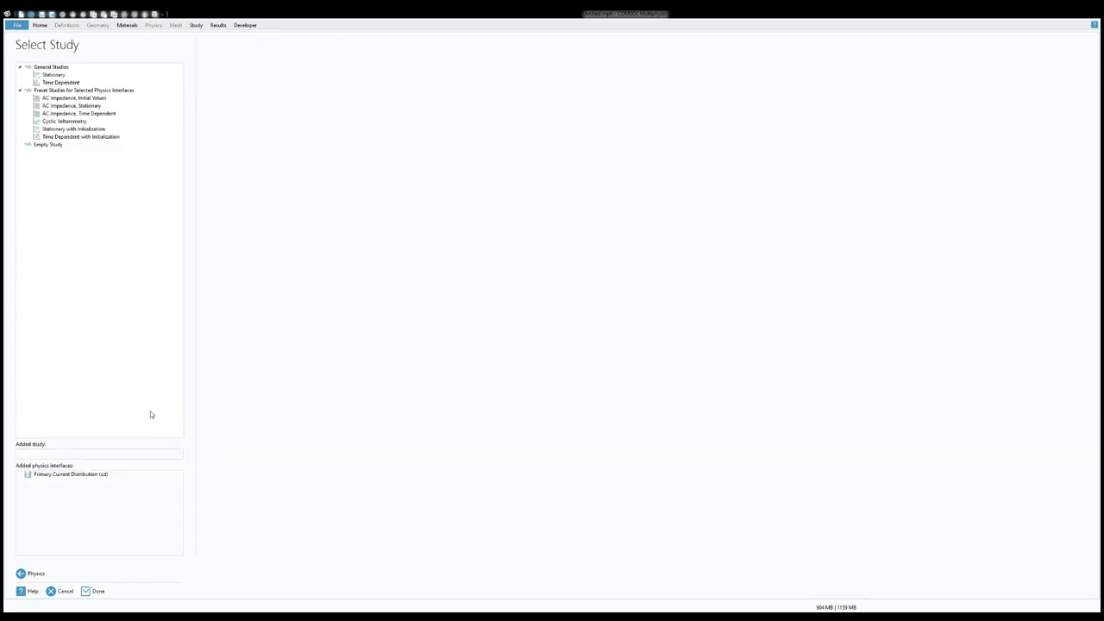
pyautogui.click(55, 75)
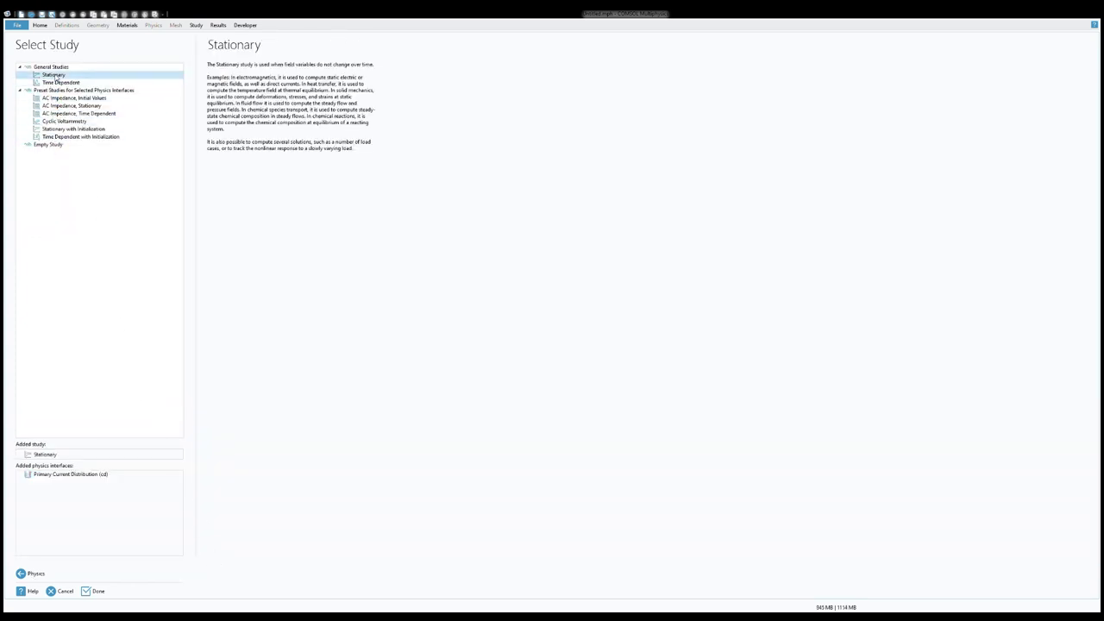
pyautogui.click(89, 595)
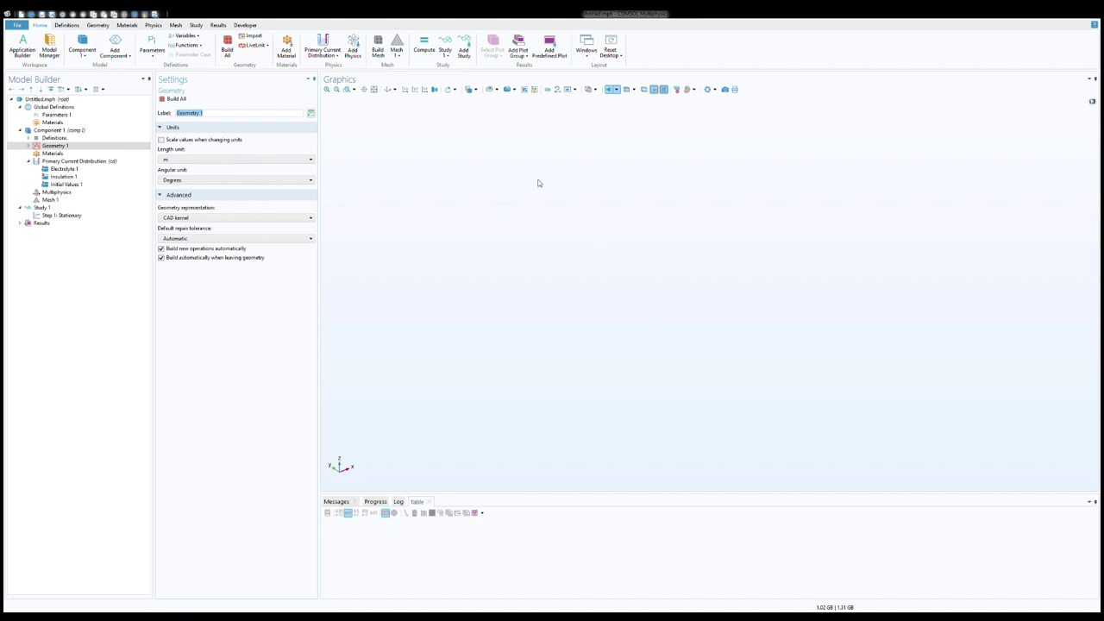
# Add Work Plane 1 on the xy-plane to Geometry 1 and open its Plane Geometry sketch
pyautogui.click(29, 146)
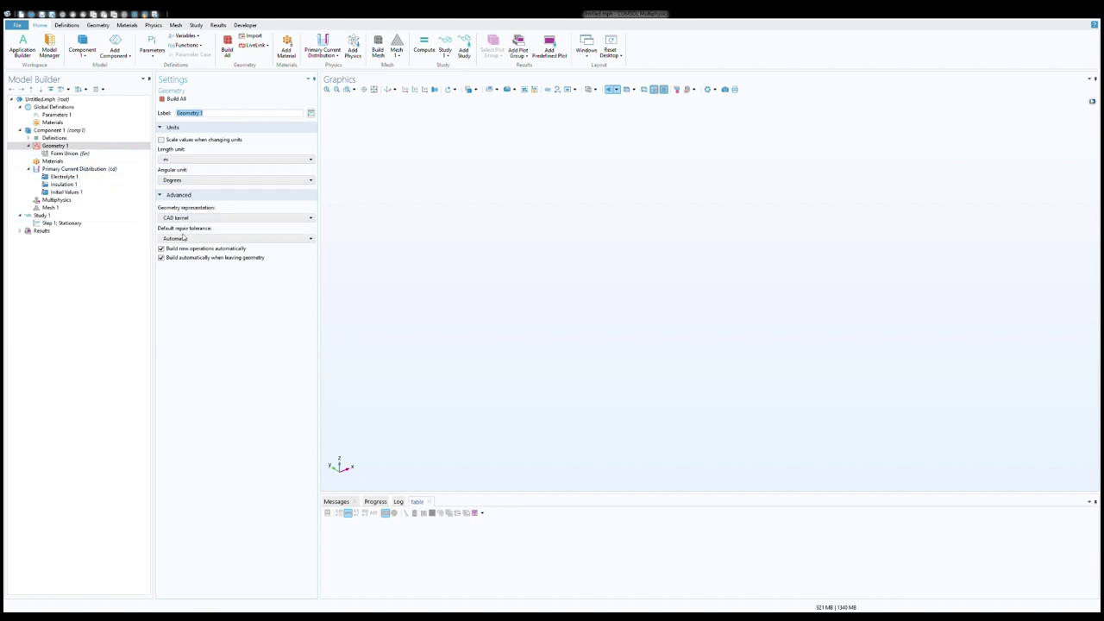
pyautogui.click(62, 146)
pyautogui.rightClick(62, 147)
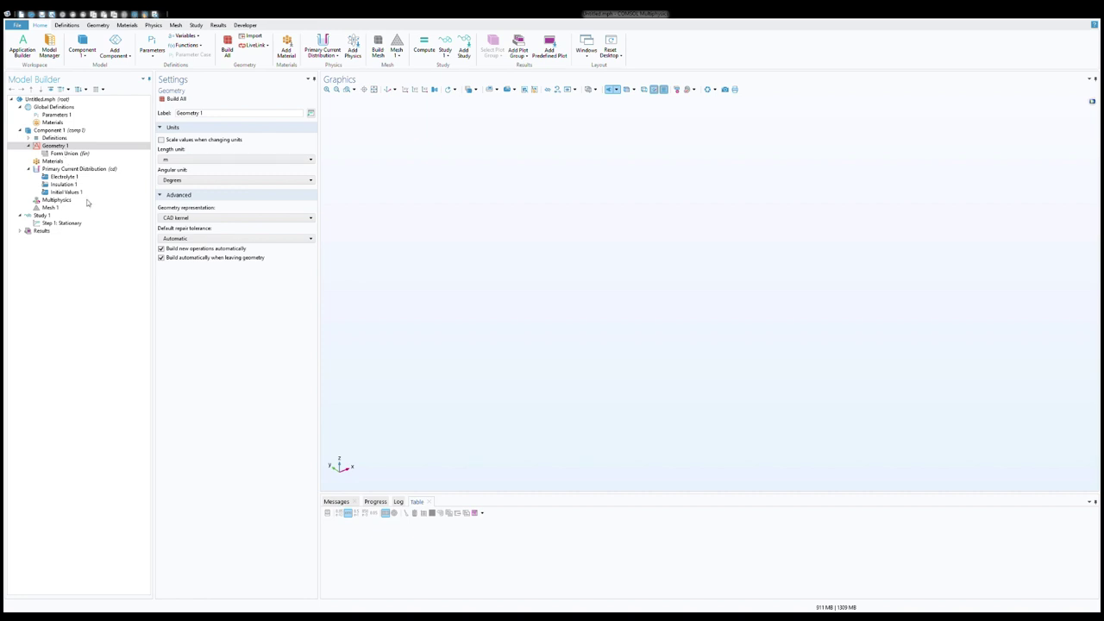
pyautogui.click(101, 225)
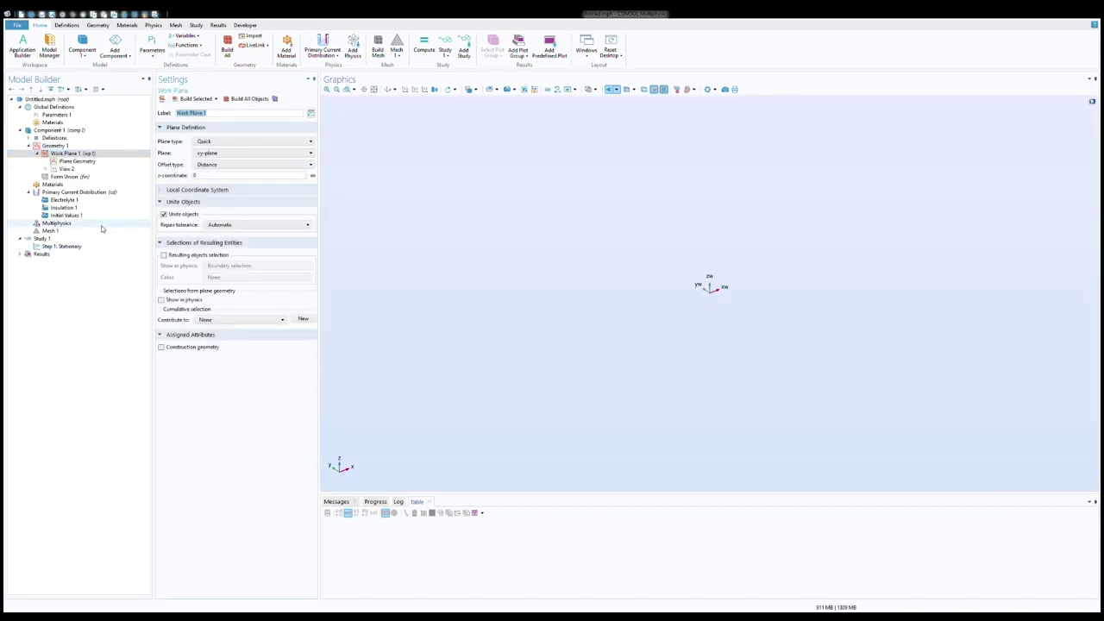
pyautogui.click(77, 162)
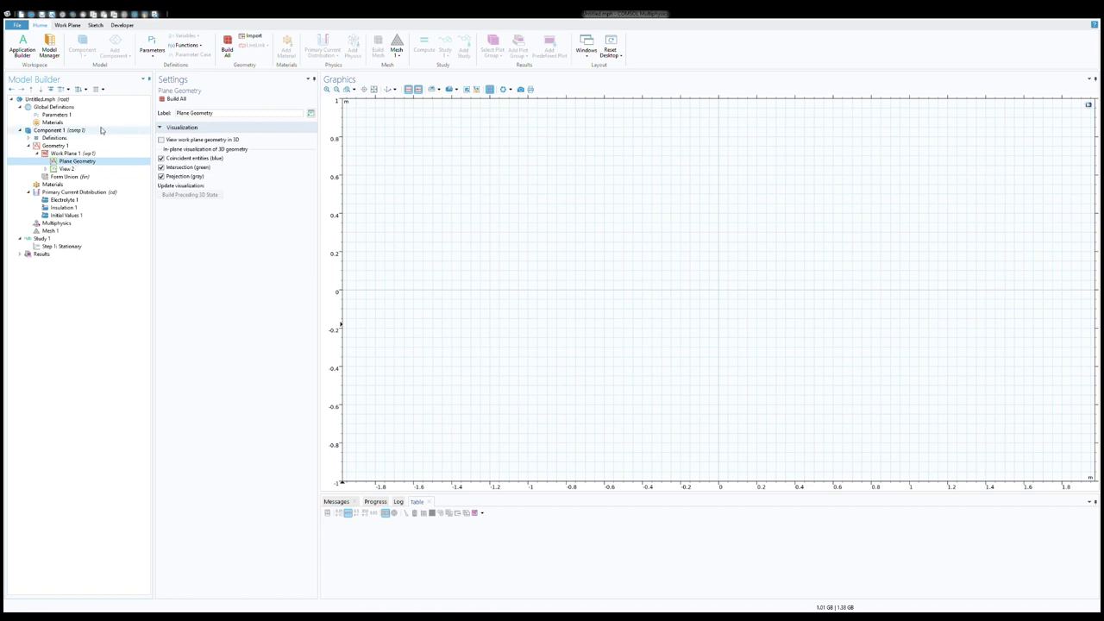
# Show the Sketch tools and zoom out four times so the grid spans about ±30 m
pyautogui.click(96, 25)
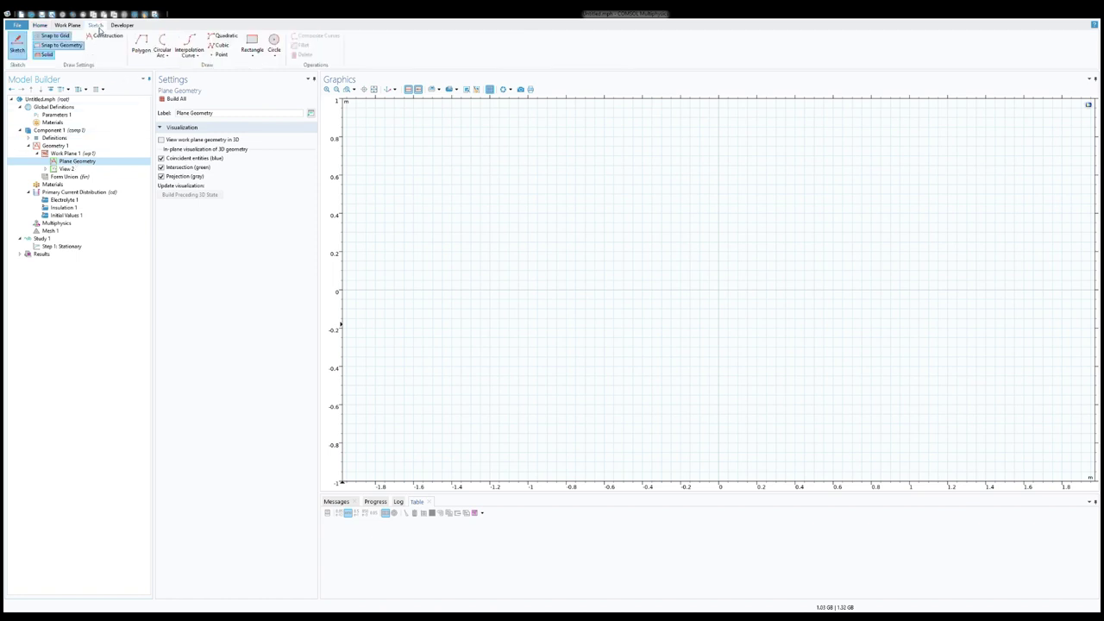
pyautogui.click(336, 89)
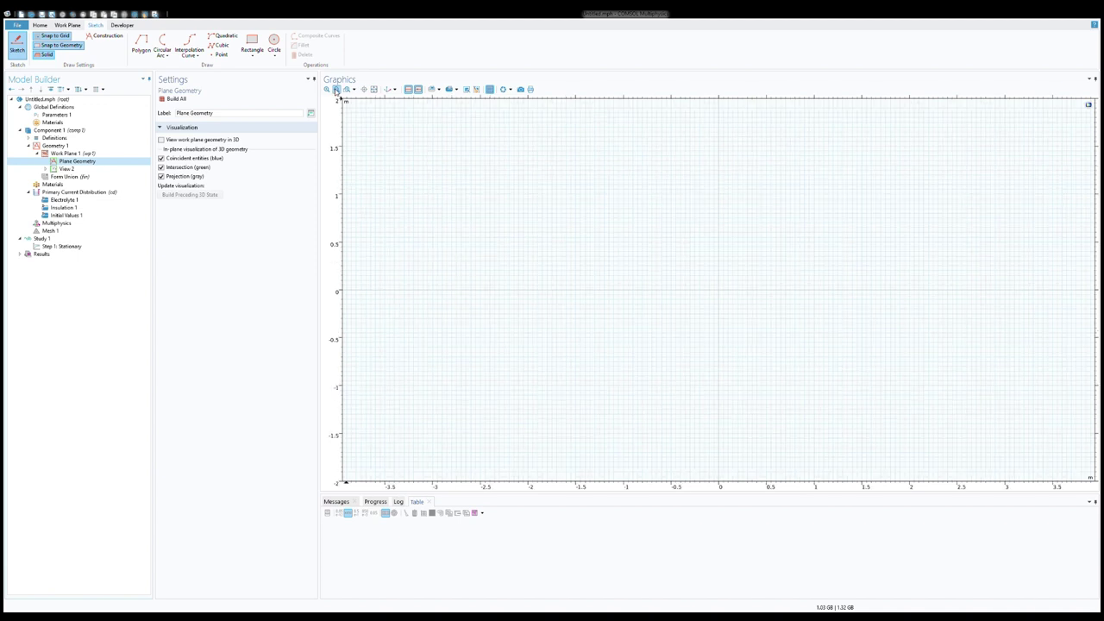
pyautogui.click(337, 90)
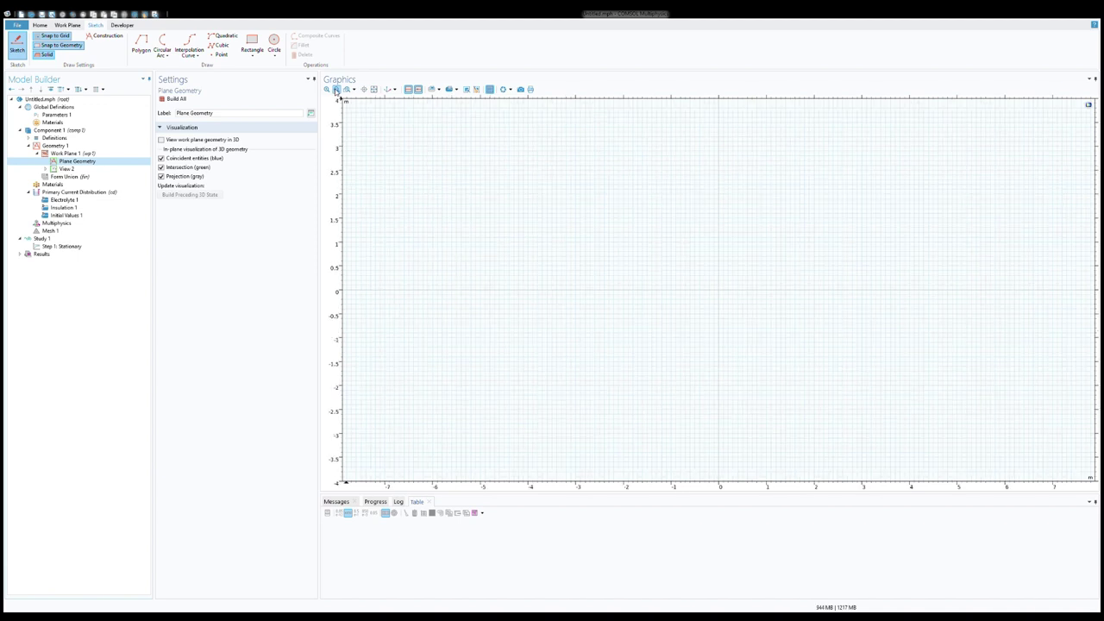
pyautogui.click(337, 90)
pyautogui.click(336, 89)
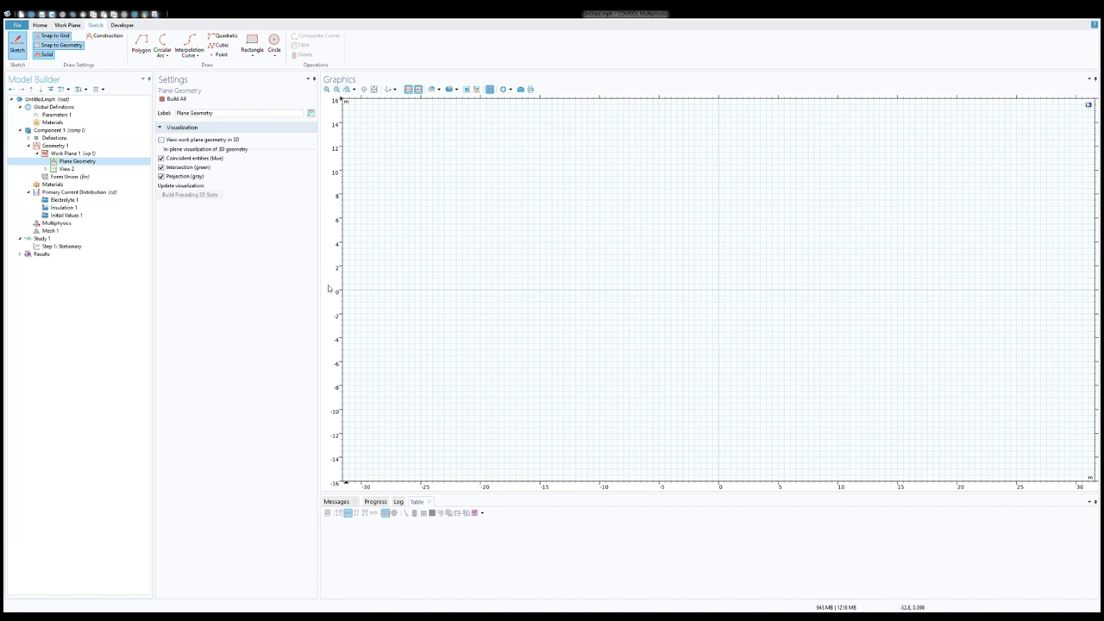
# Start a polygon at (-30, -10) with vertices at (-30, 12), (-25, 12) and (-25, 7)
pyautogui.click(143, 47)
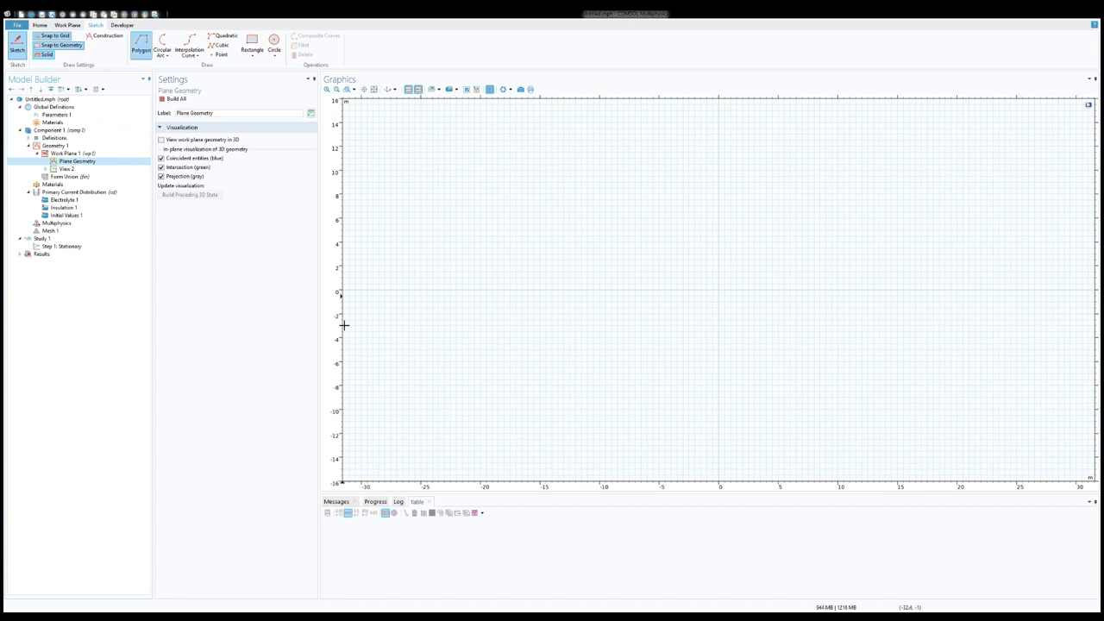
pyautogui.click(367, 413)
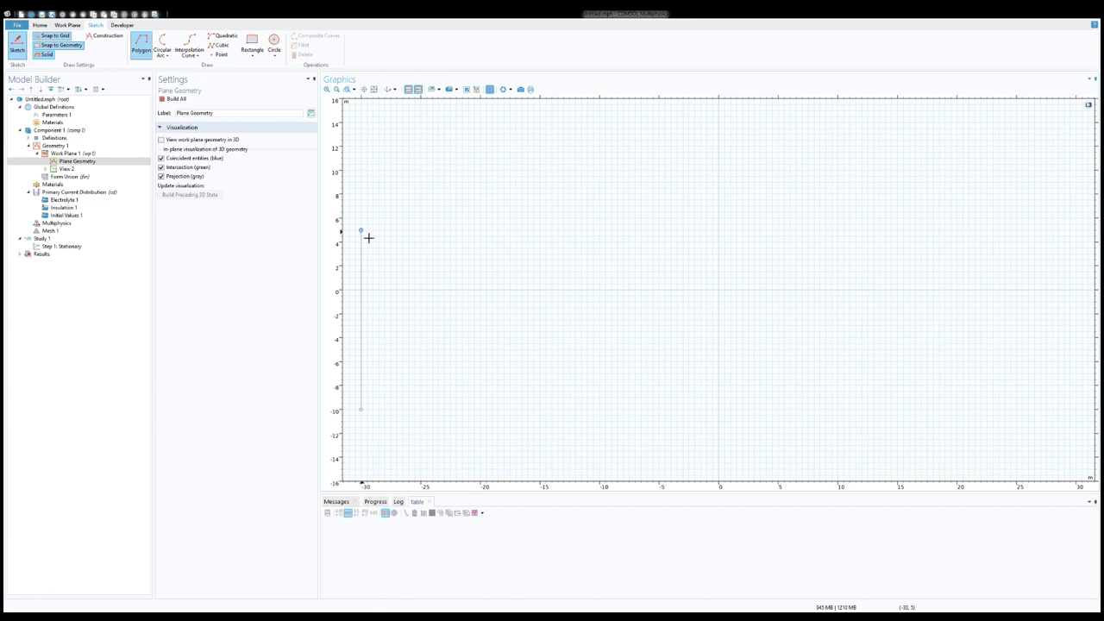
pyautogui.click(367, 152)
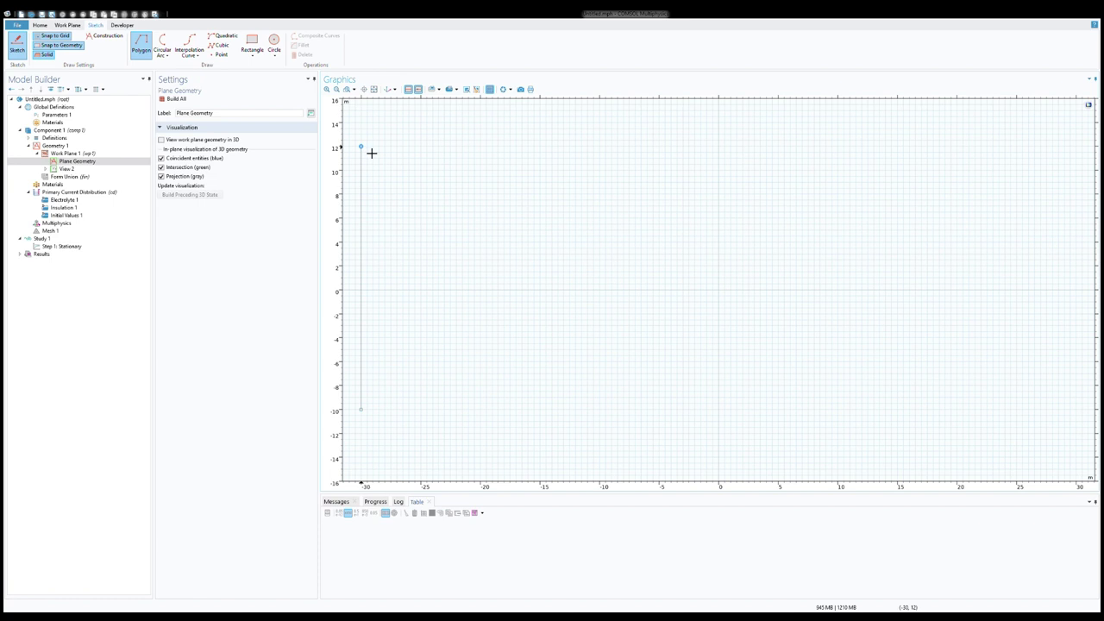
pyautogui.click(430, 153)
pyautogui.click(427, 207)
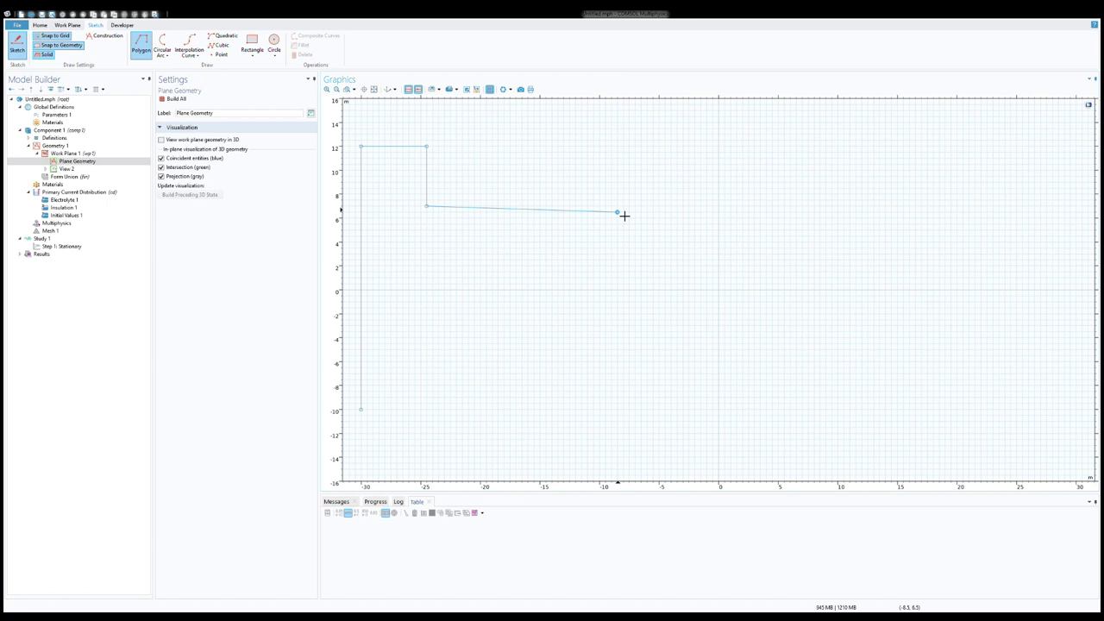
# Continue the polygon through (5, 7), (5, -8), (20, -8), (20, 12), (24.5, 12), (24.5, 0) to (30, 0), then finish it
pyautogui.click(784, 214)
pyautogui.click(782, 393)
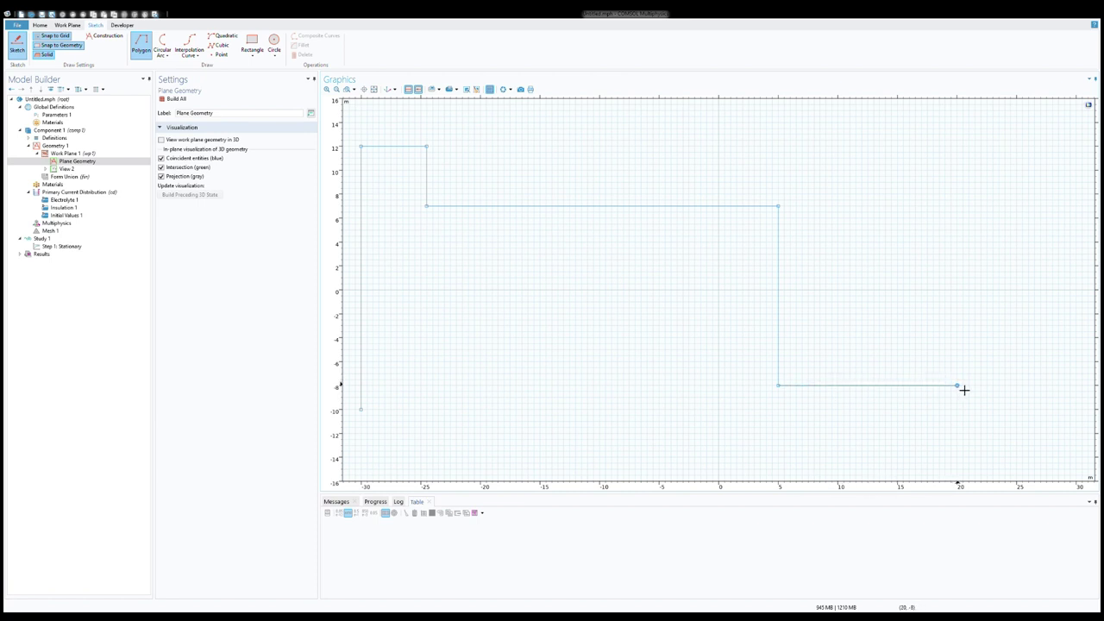
pyautogui.click(963, 389)
pyautogui.click(961, 153)
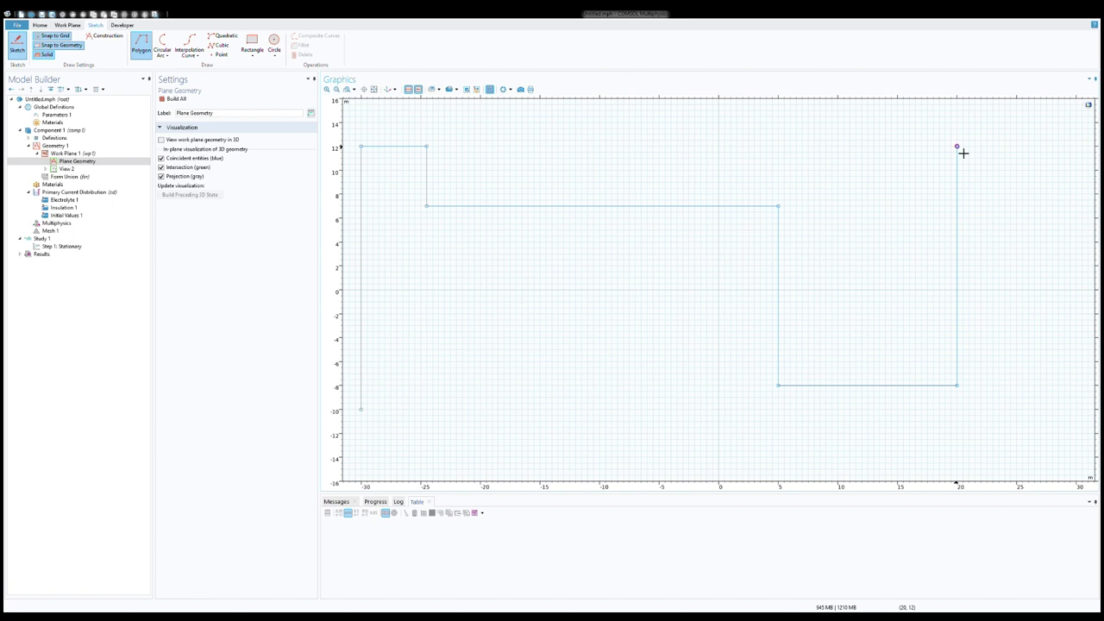
pyautogui.click(1017, 154)
pyautogui.click(1014, 297)
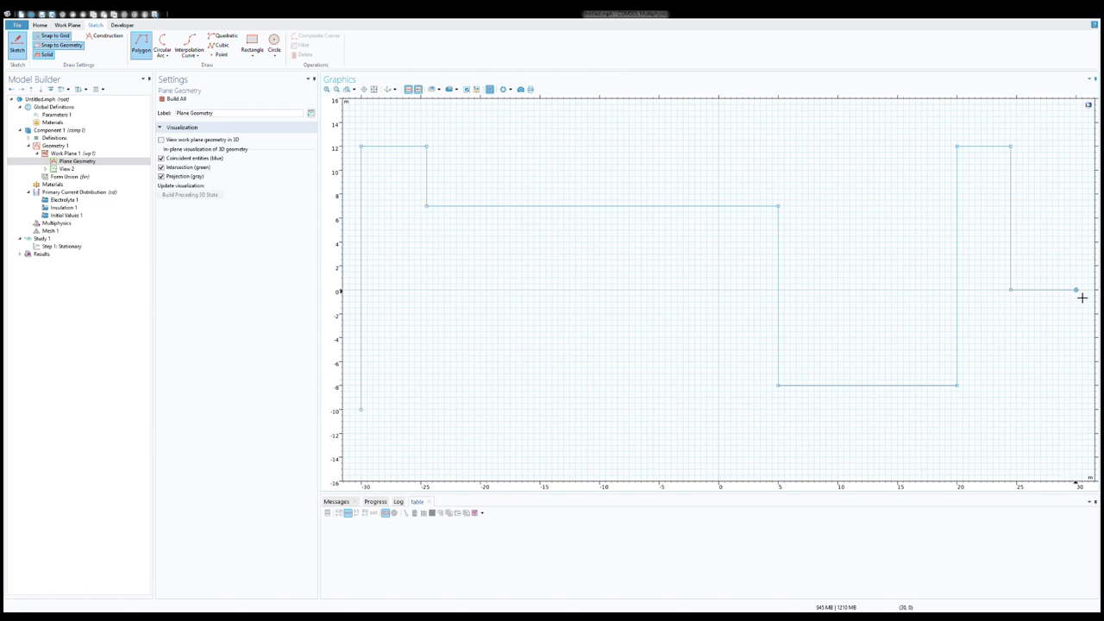
pyautogui.click(1082, 298)
pyautogui.rightClick(1038, 300)
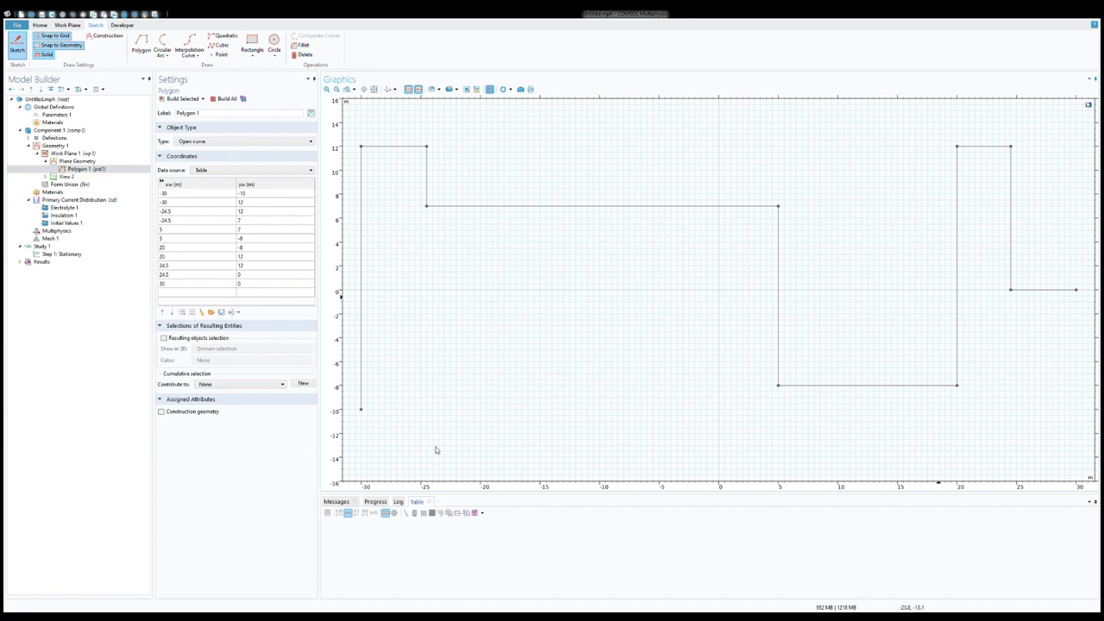
# Add Work Plane 2 to Geometry 1 and set its plane to the zx-plane
pyautogui.click(59, 146)
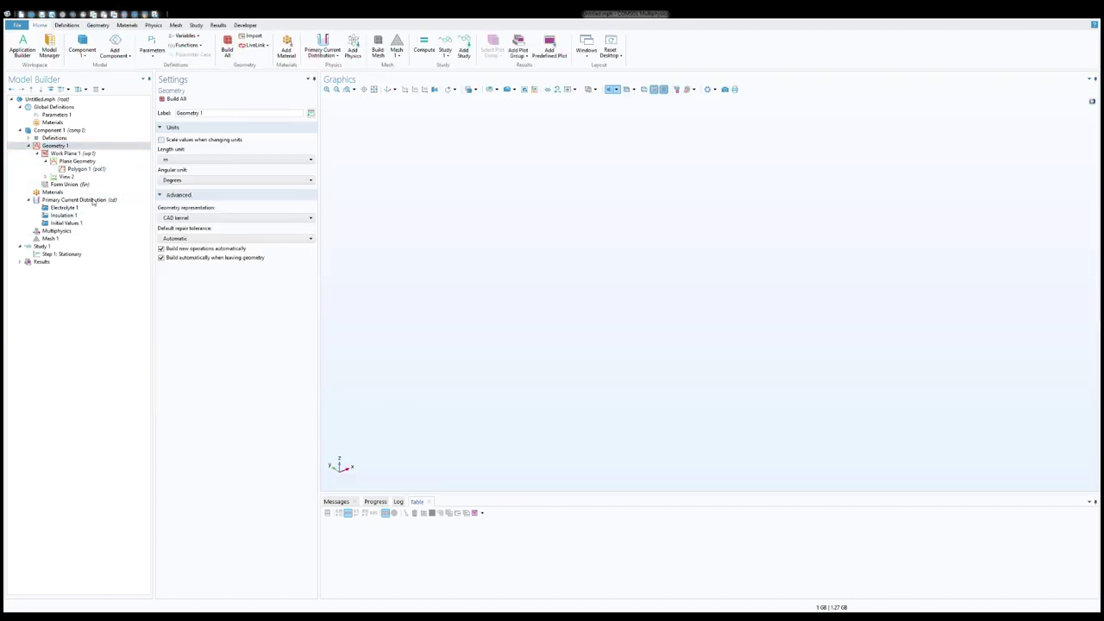
pyautogui.hotkey('ctrl', 'z')
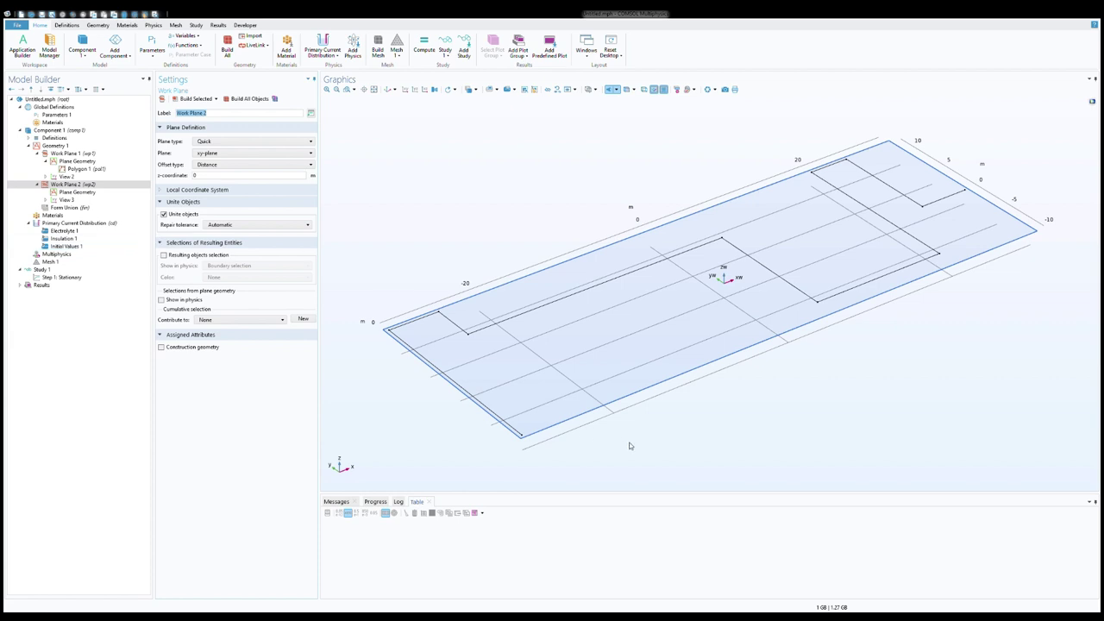
pyautogui.moveTo(629, 446)
pyautogui.mouseDown()
pyautogui.moveTo(608, 434)
pyautogui.moveTo(609, 448)
pyautogui.mouseUp()
pyautogui.hotkey('shift', 'Tab')
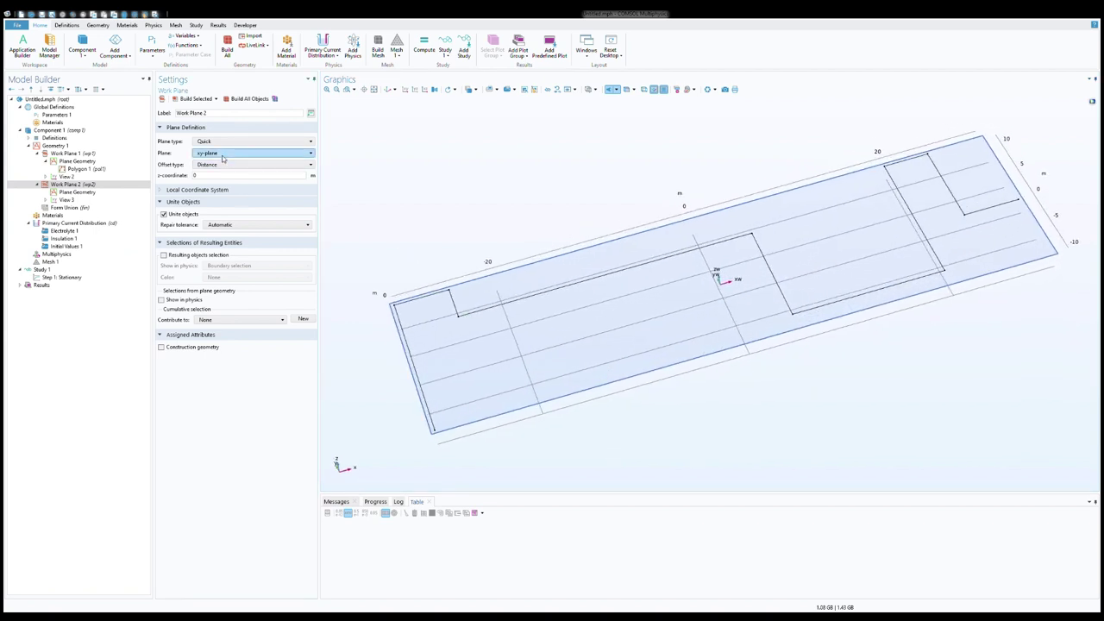
pyautogui.press('Down')
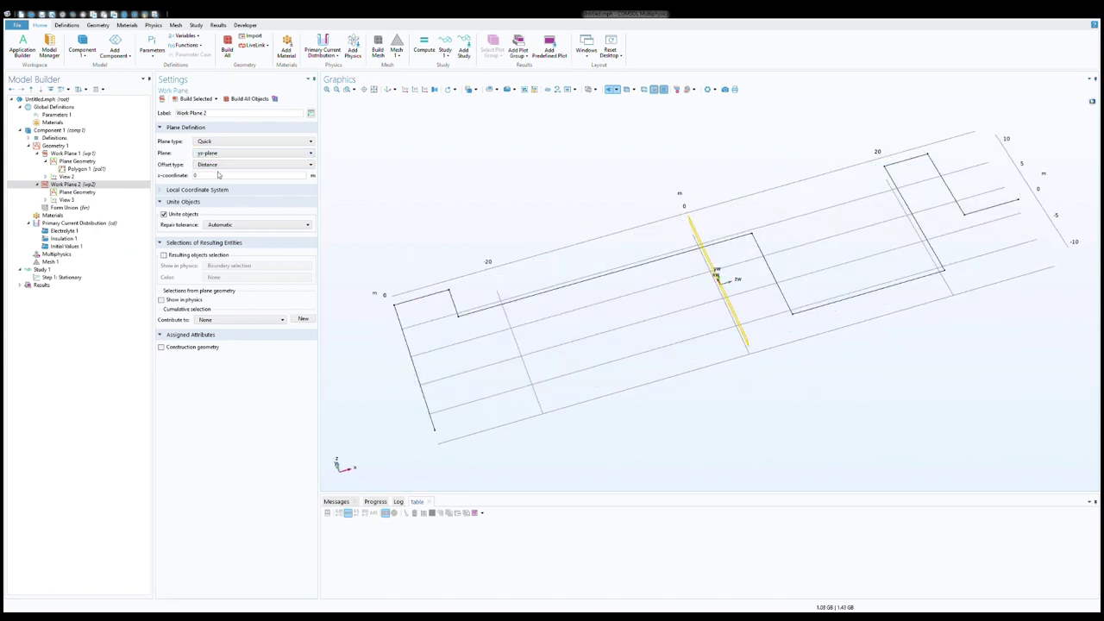
pyautogui.press('Tab')
pyautogui.hotkey('shift', 'Tab')
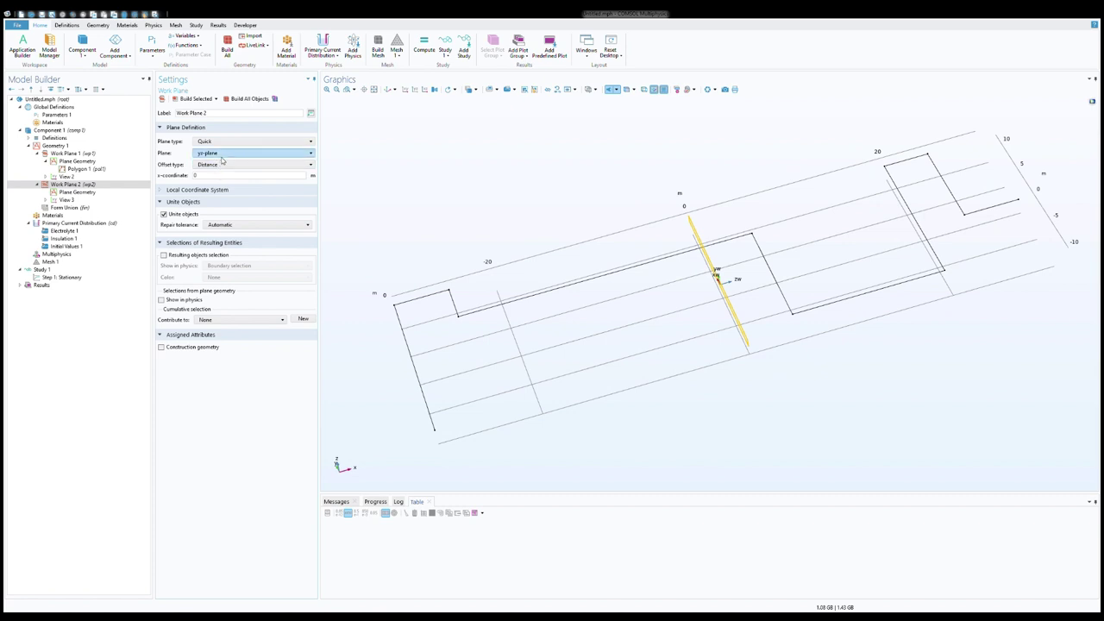
pyautogui.press('Down')
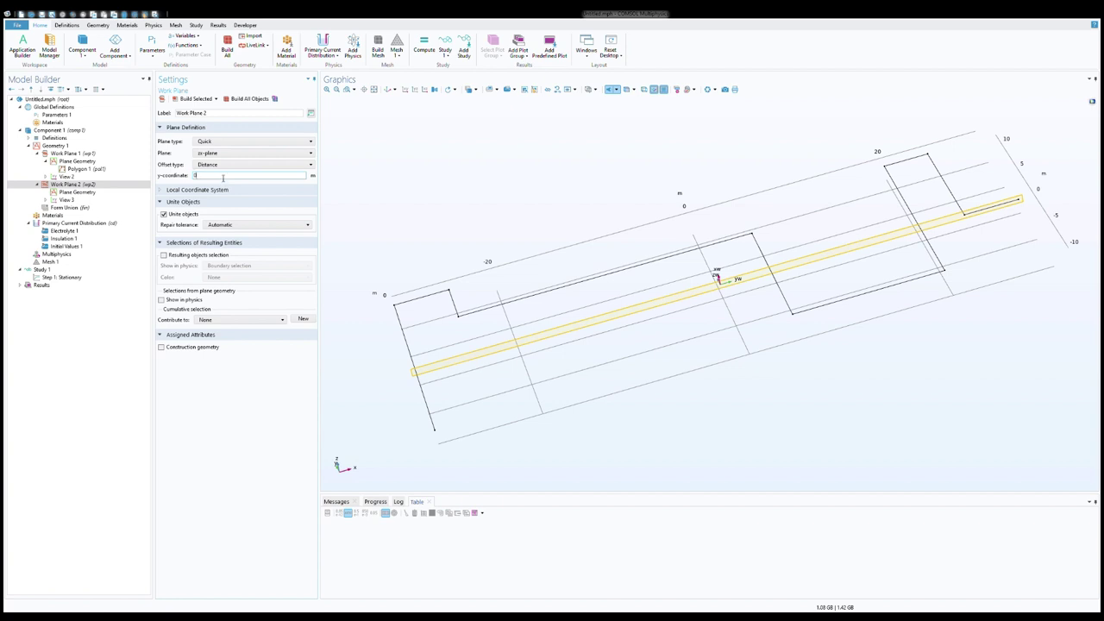
# Offset Work Plane 2 to y = -10, build it, and open its Plane Geometry
pyautogui.write('-10')
pyautogui.click(188, 99)
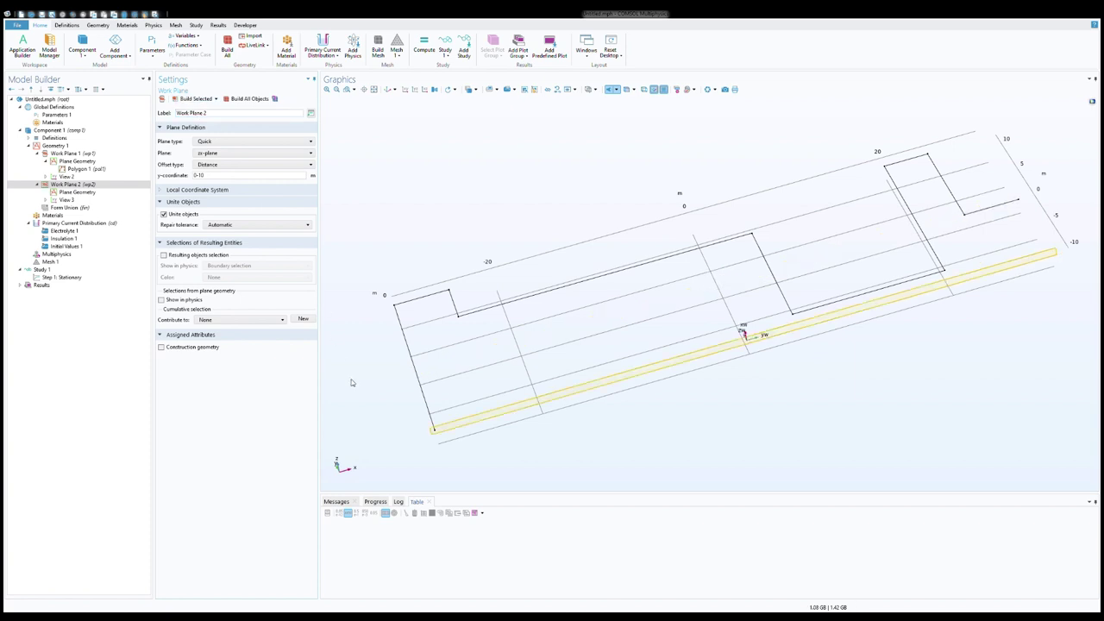
pyautogui.moveTo(402, 457); pyautogui.dragTo(406, 443)
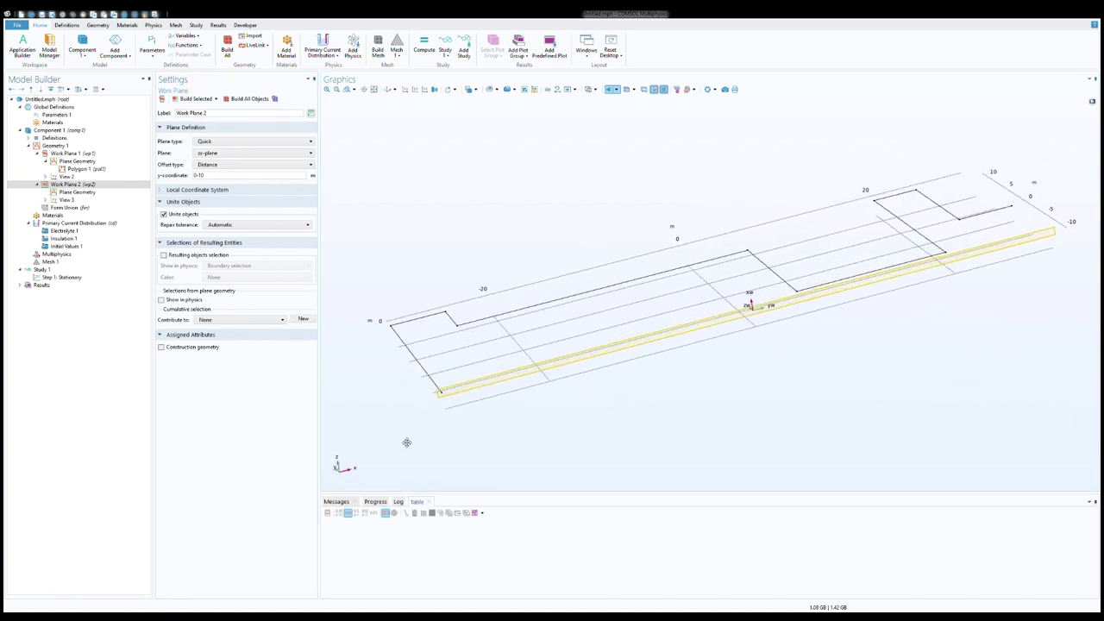
pyautogui.click(78, 191)
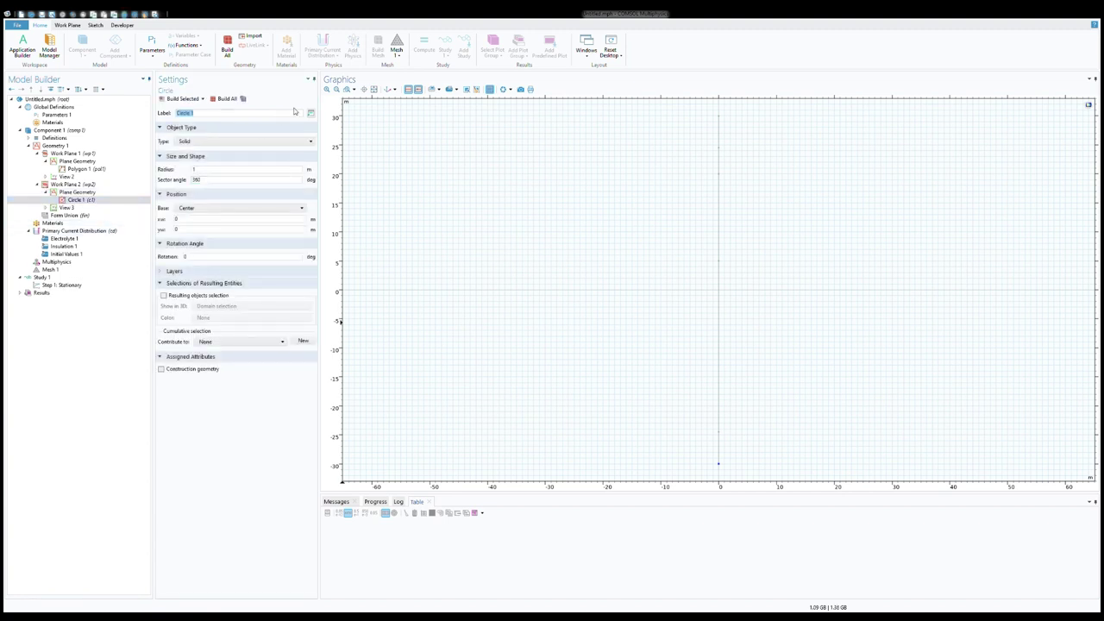
# Zoom in around (0, -30) on Work Plane 2 and delete Circle 1
pyautogui.click(336, 90)
pyautogui.click(337, 90)
pyautogui.click(337, 90)
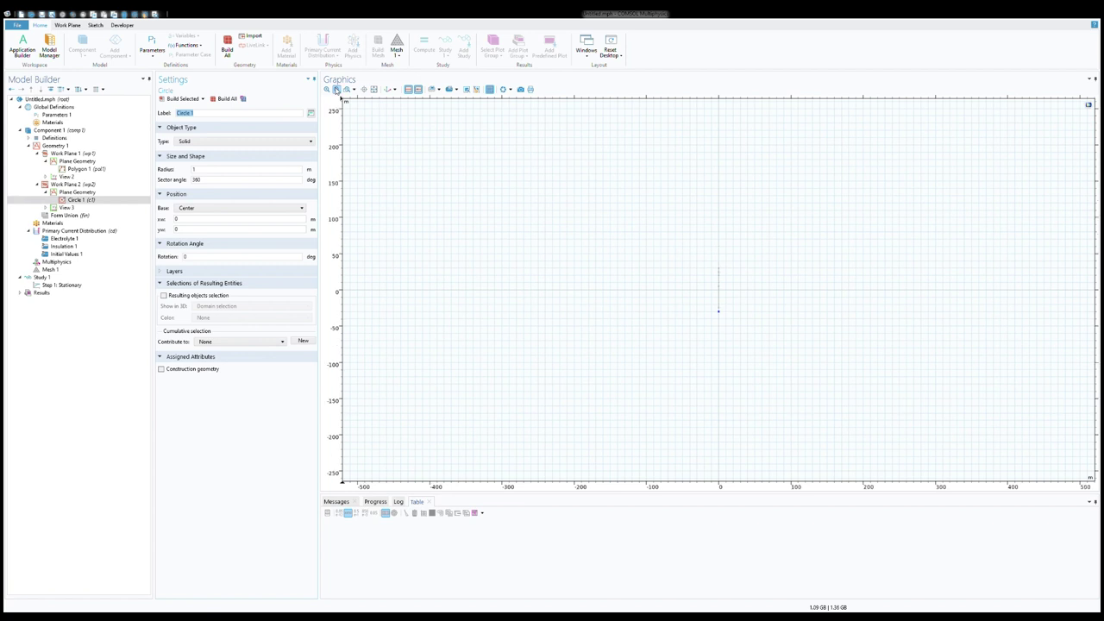
pyautogui.click(327, 89)
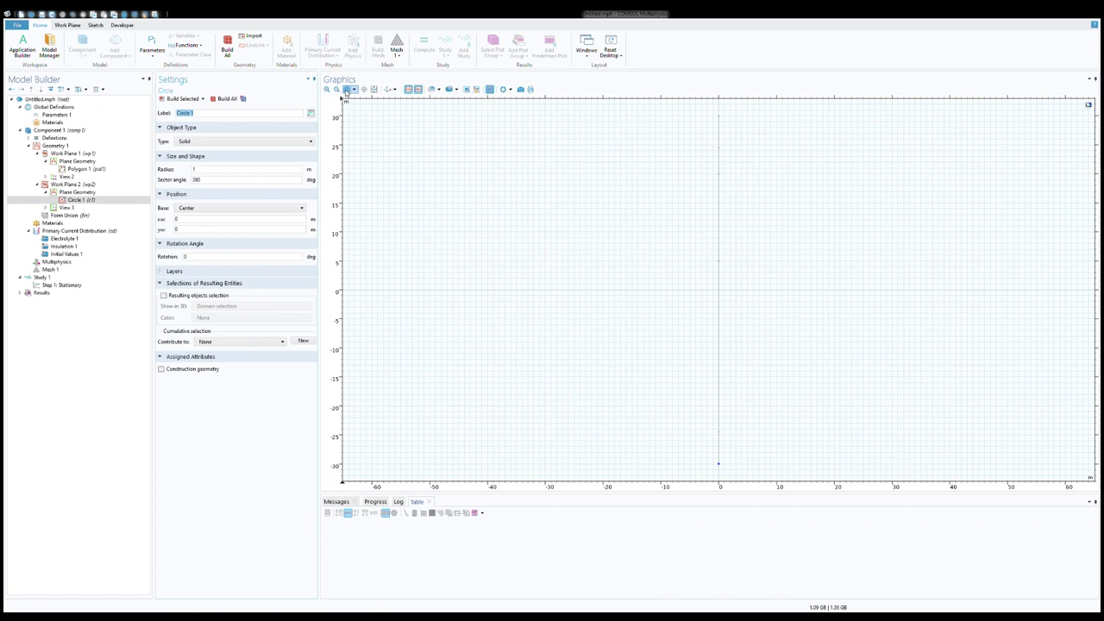
pyautogui.click(346, 90)
pyautogui.moveTo(719, 462); pyautogui.dragTo(712, 461)
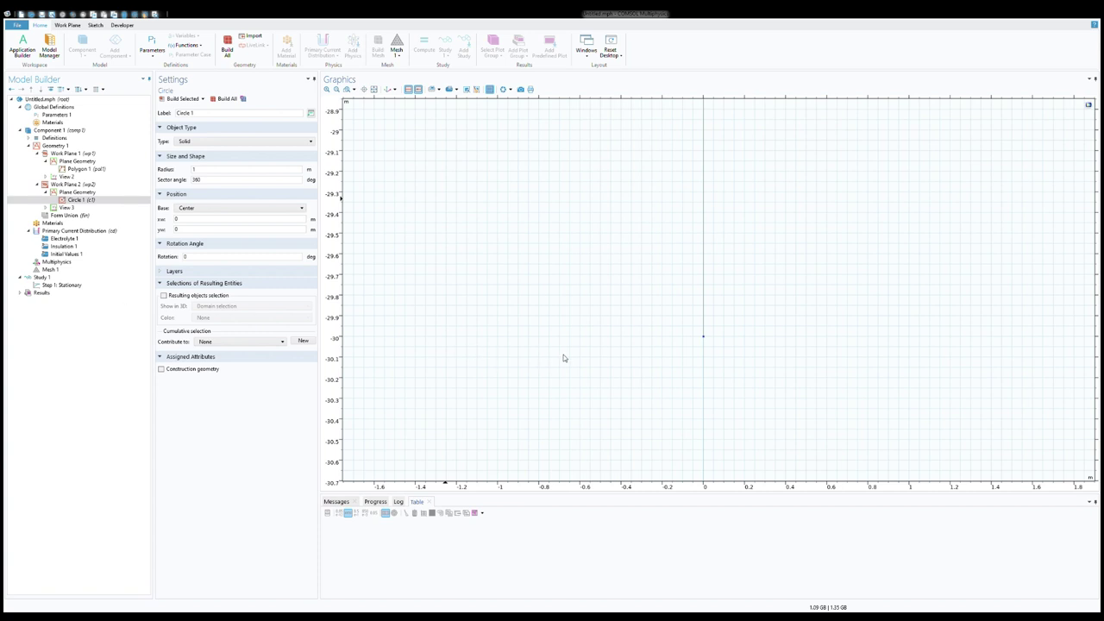
pyautogui.press('Delete')
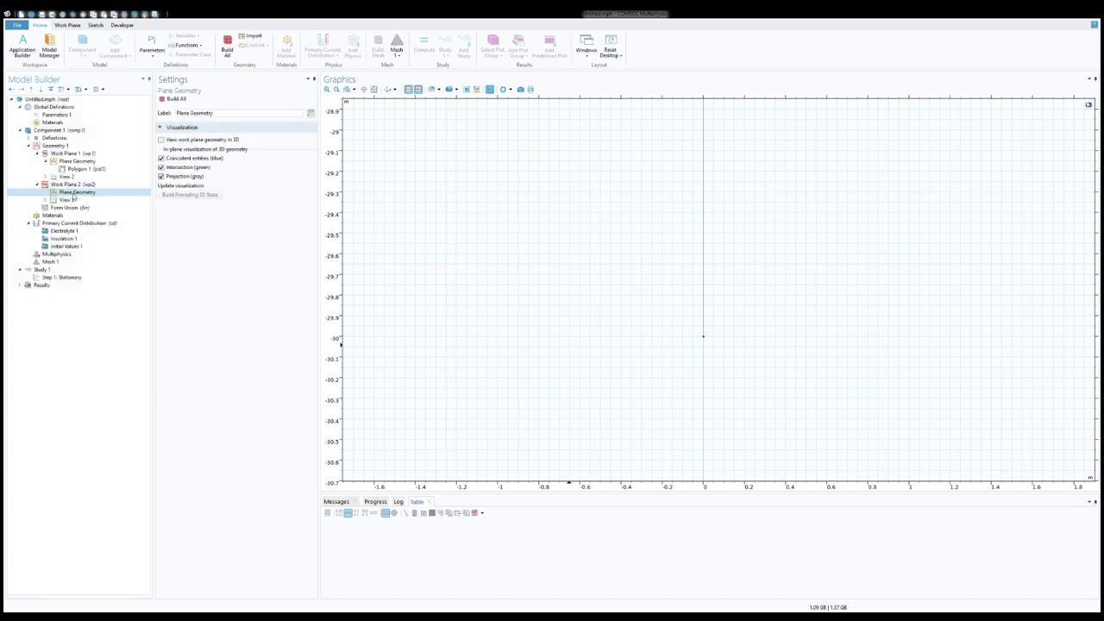
# Show the work plane geometry in 3D and zoom in on the work-plane axis origin
pyautogui.click(96, 25)
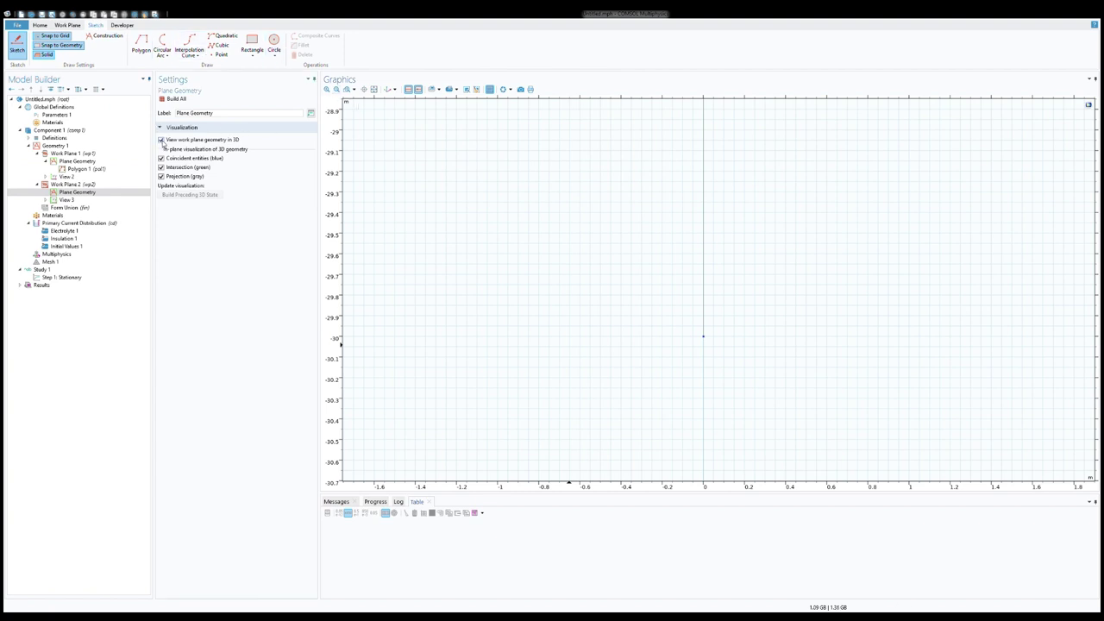
pyautogui.click(162, 141)
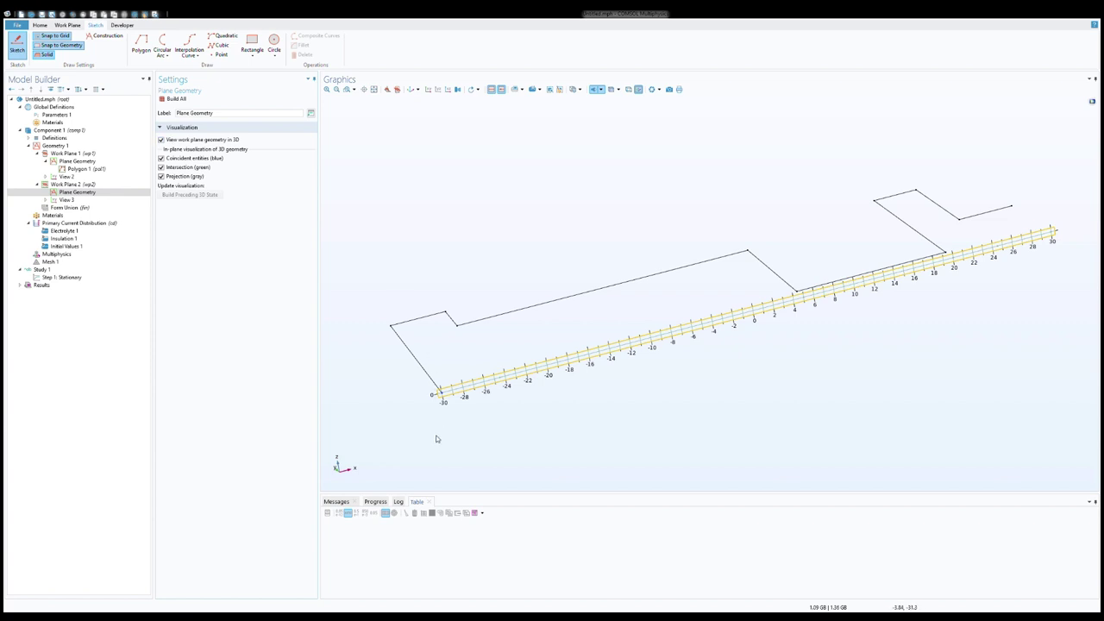
pyautogui.click(349, 89)
pyautogui.moveTo(450, 411); pyautogui.dragTo(431, 386)
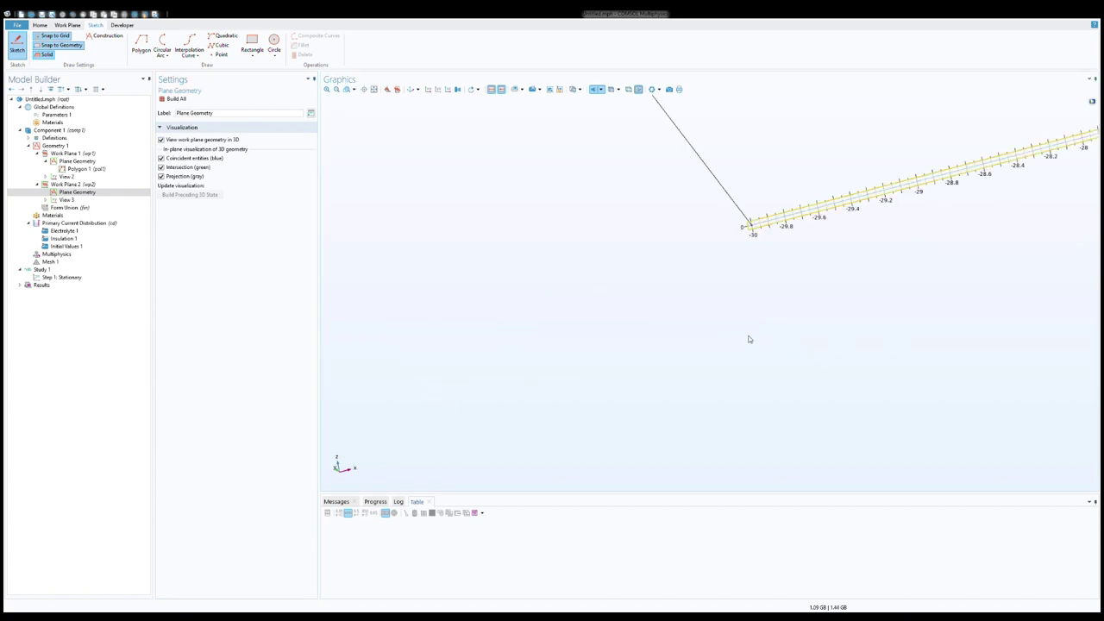
pyautogui.moveTo(748, 339); pyautogui.dragTo(522, 319, button='right')
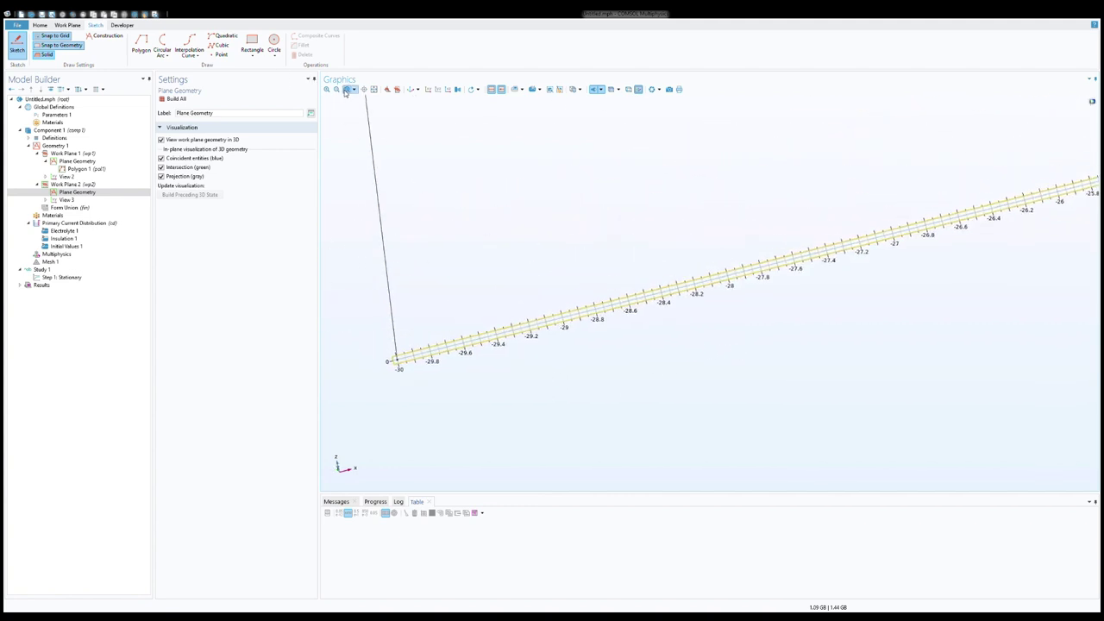
pyautogui.click(346, 89)
pyautogui.moveTo(422, 387); pyautogui.dragTo(371, 349)
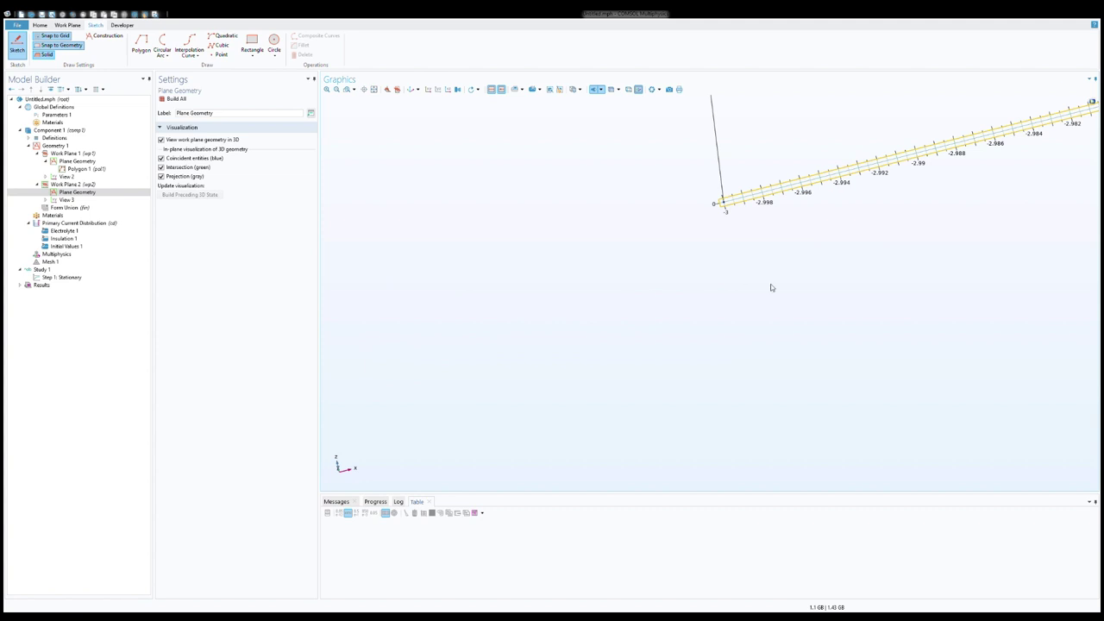
pyautogui.moveTo(751, 257); pyautogui.dragTo(542, 402, button='right')
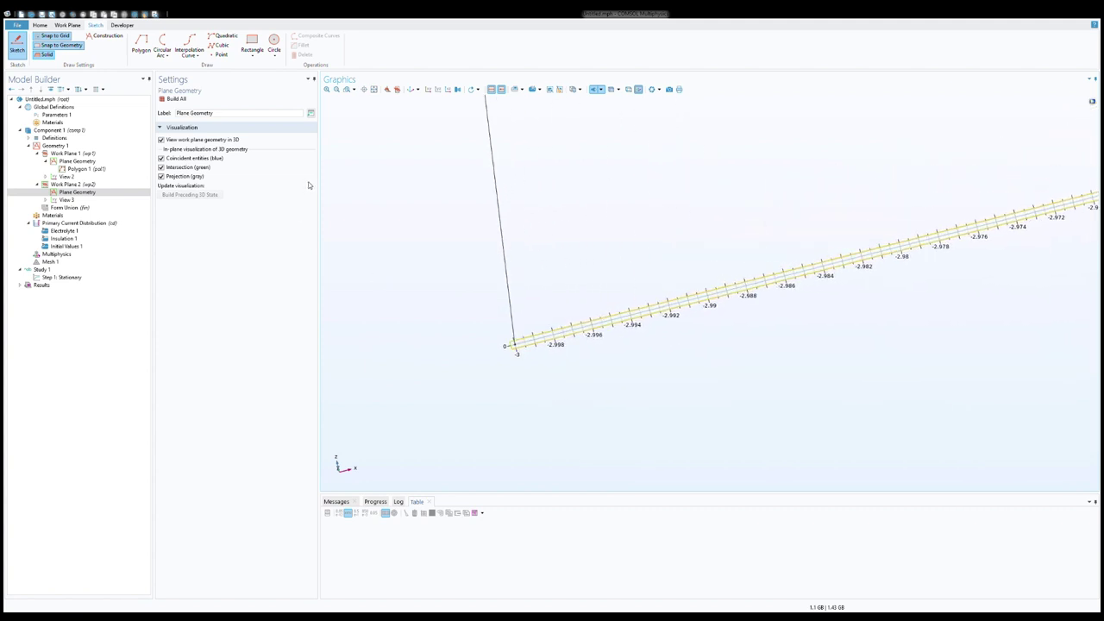
# Draw a circle centred at the origin with radius 0.5 m and build it
pyautogui.click(273, 41)
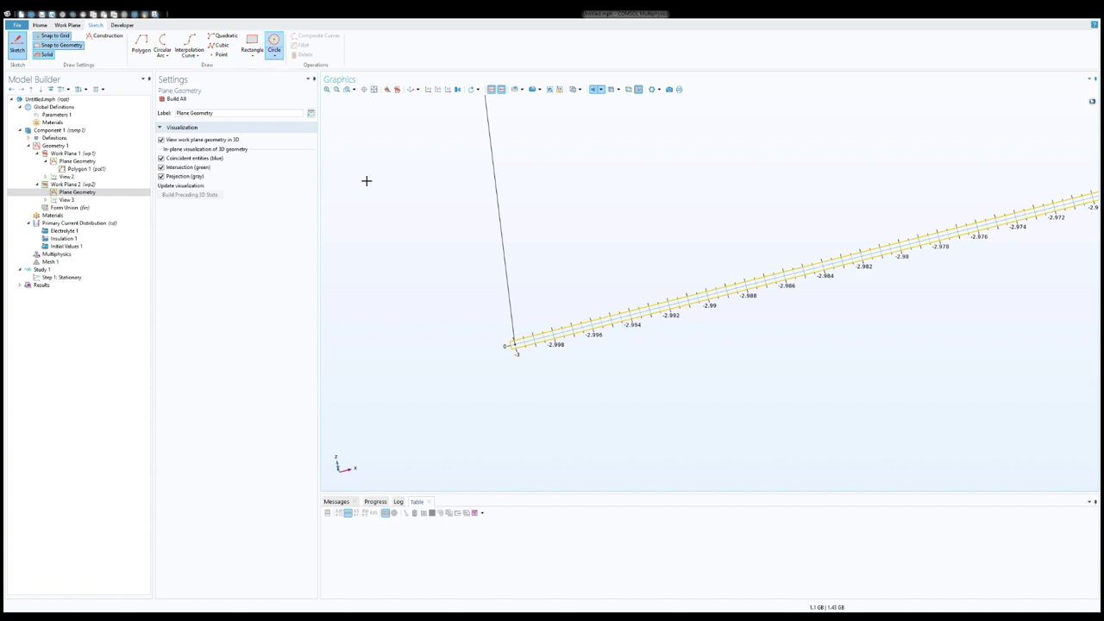
pyautogui.click(521, 351)
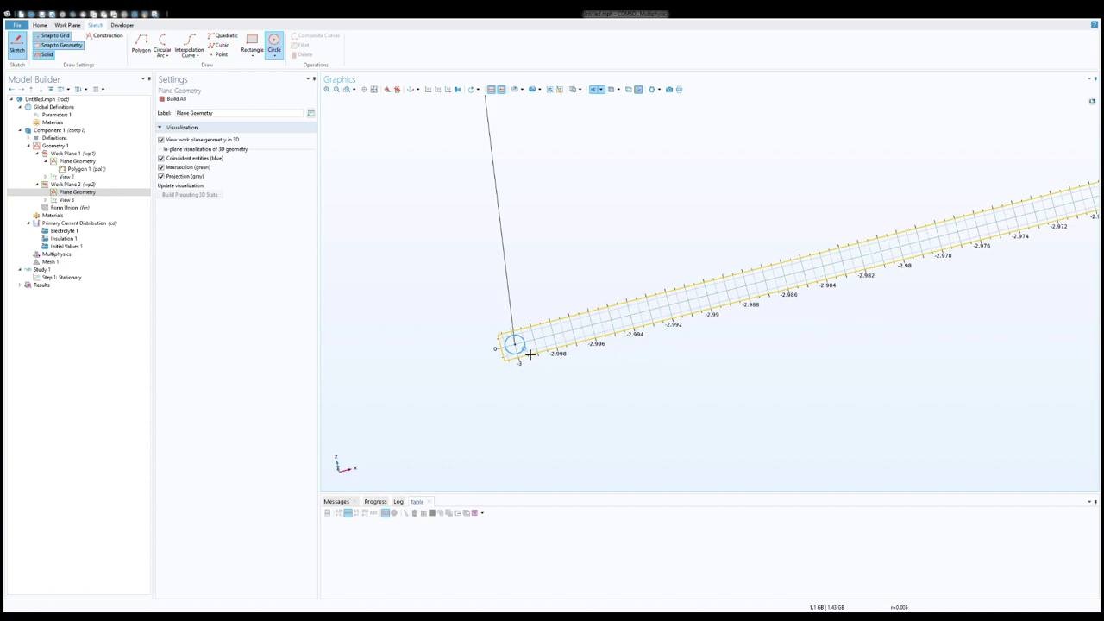
pyautogui.click(533, 354)
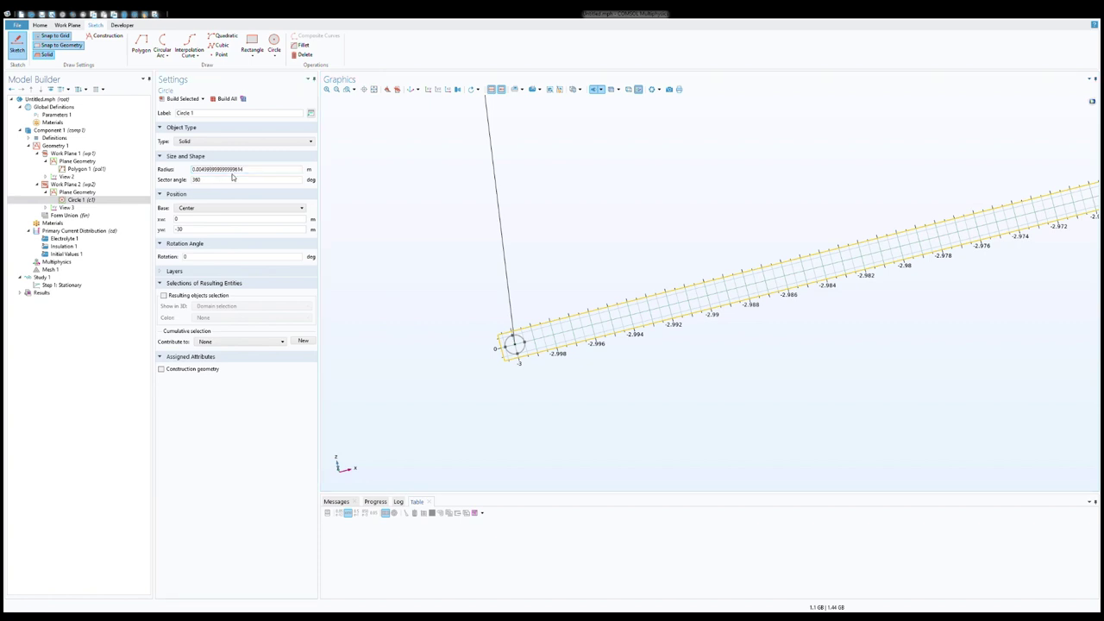
pyautogui.press('BackSpace')
pyautogui.press('BackSpace')
pyautogui.press('BackSpace')
pyautogui.press('BackSpace')
pyautogui.press('BackSpace')
pyautogui.press('BackSpace')
pyautogui.press('BackSpace')
pyautogui.press('BackSpace')
pyautogui.press('BackSpace')
pyautogui.press('BackSpace')
pyautogui.press('BackSpace')
pyautogui.press('BackSpace')
pyautogui.press('BackSpace')
pyautogui.press('BackSpace')
pyautogui.press('BackSpace')
pyautogui.press('BackSpace')
pyautogui.press('BackSpace')
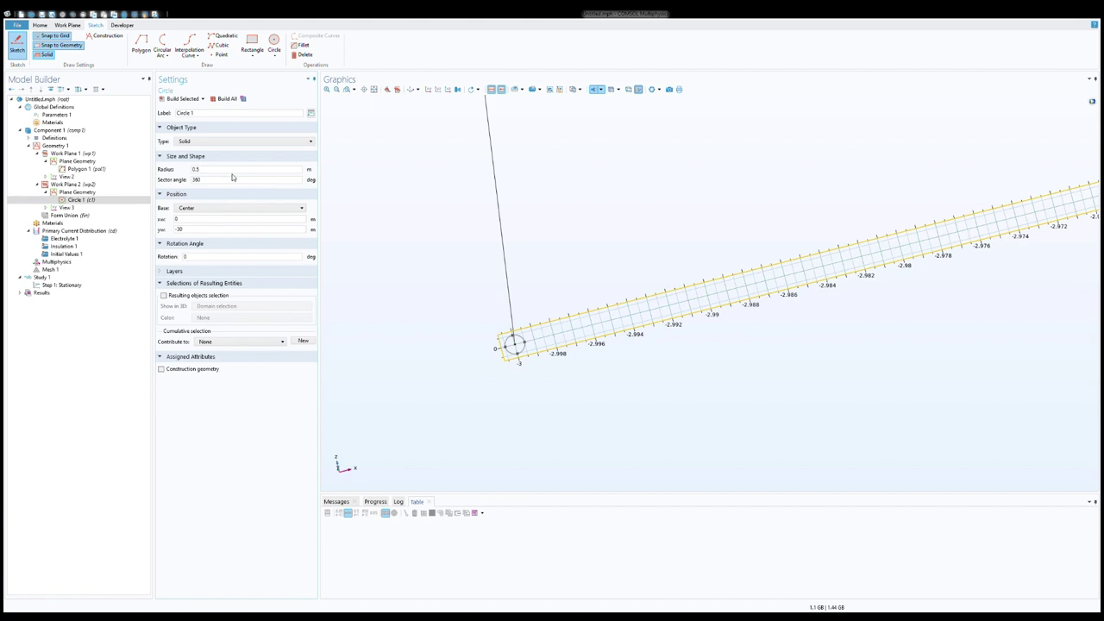
pyautogui.click(180, 100)
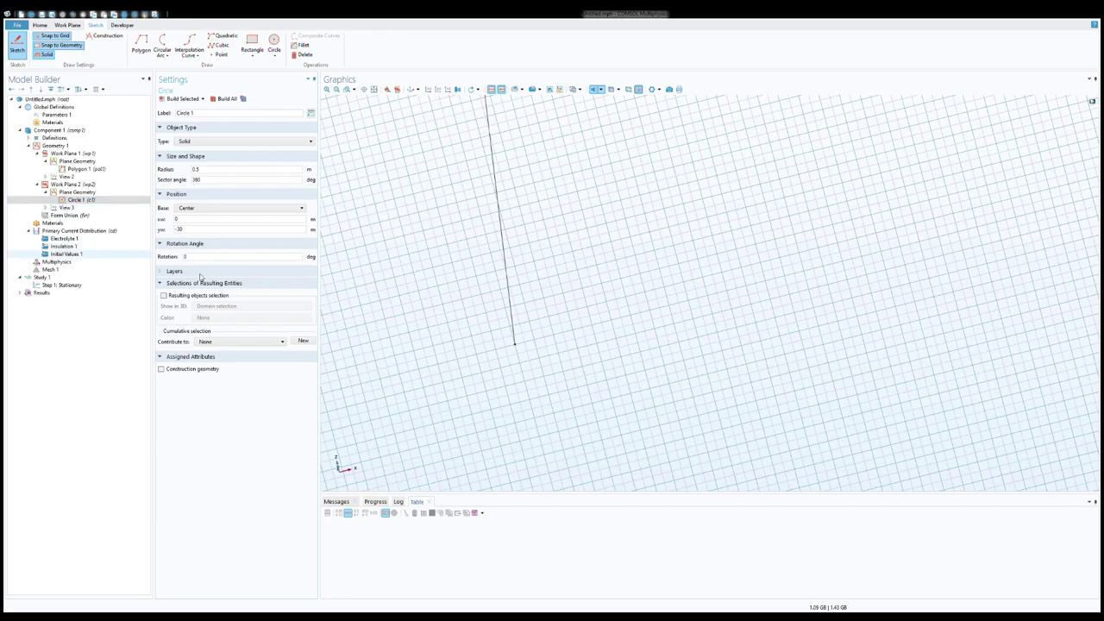
pyautogui.click(337, 92)
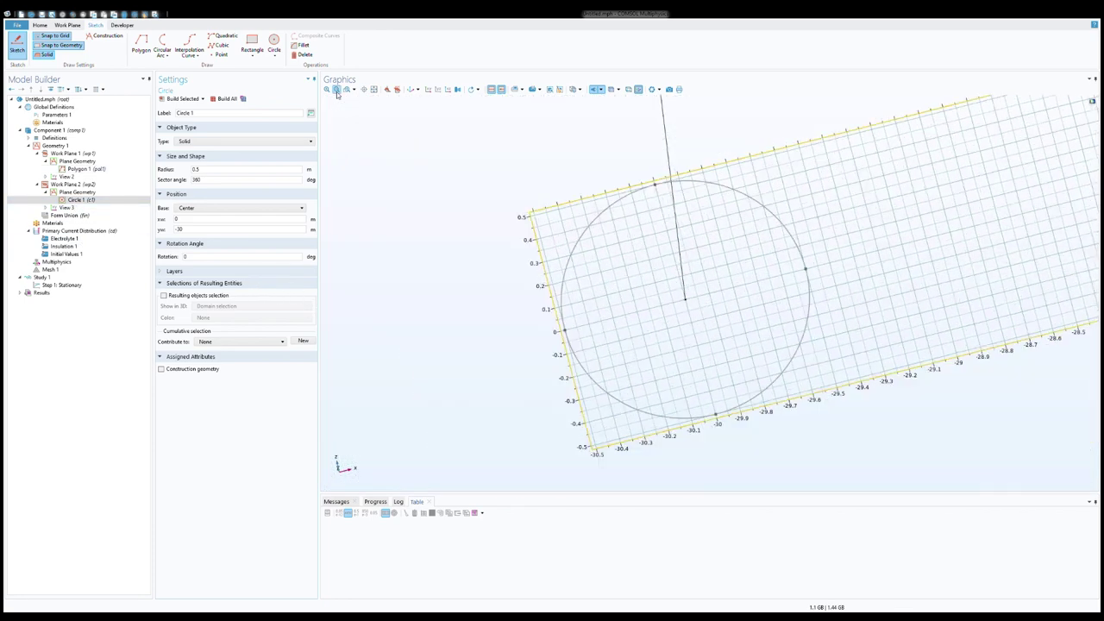
pyautogui.click(337, 91)
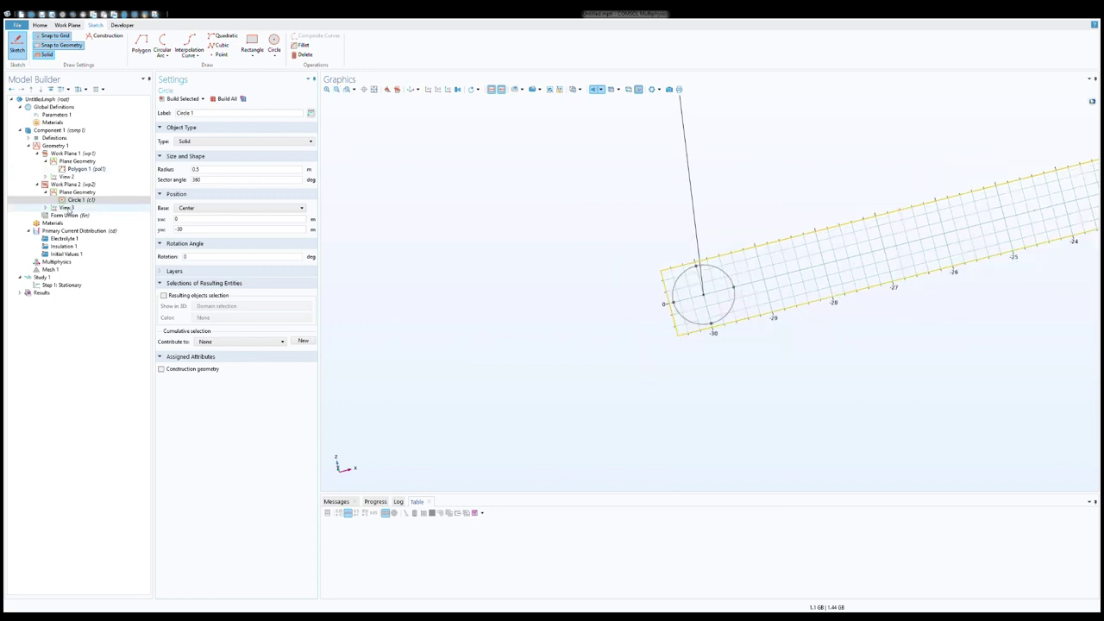
pyautogui.click(55, 146)
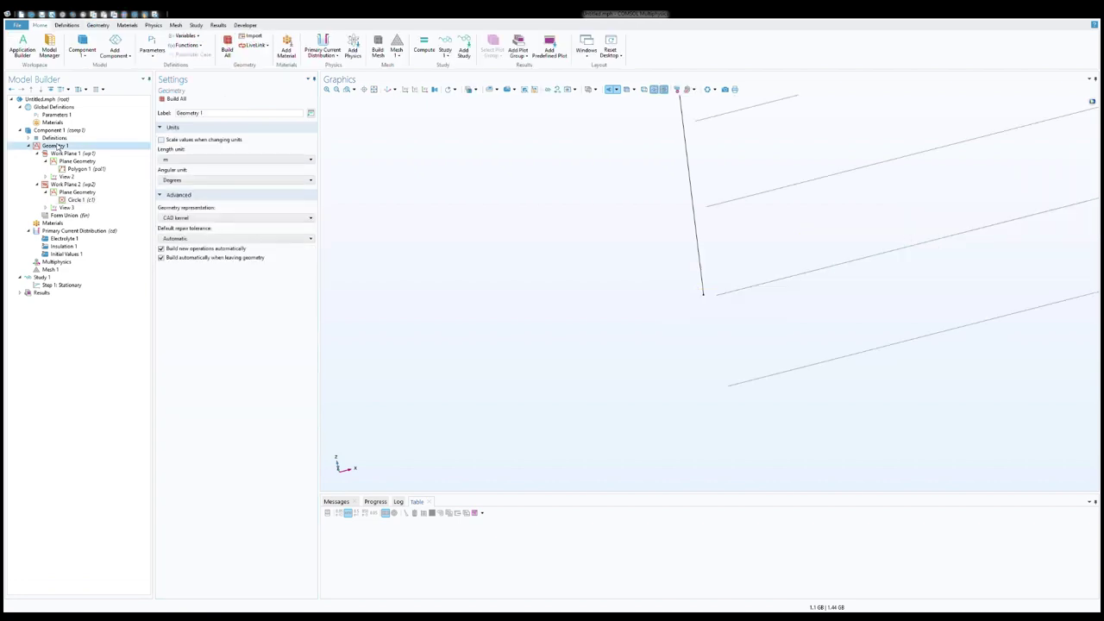
# Add a Sweep 1 operation to Geometry 1 from the Geometry tools
pyautogui.click(98, 25)
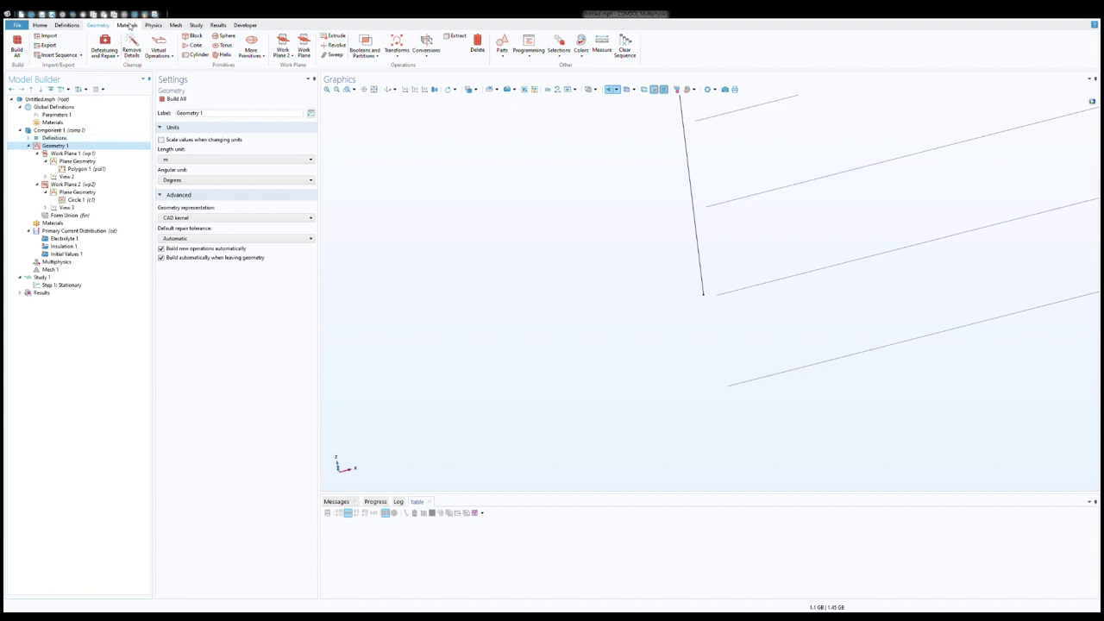
pyautogui.click(72, 28)
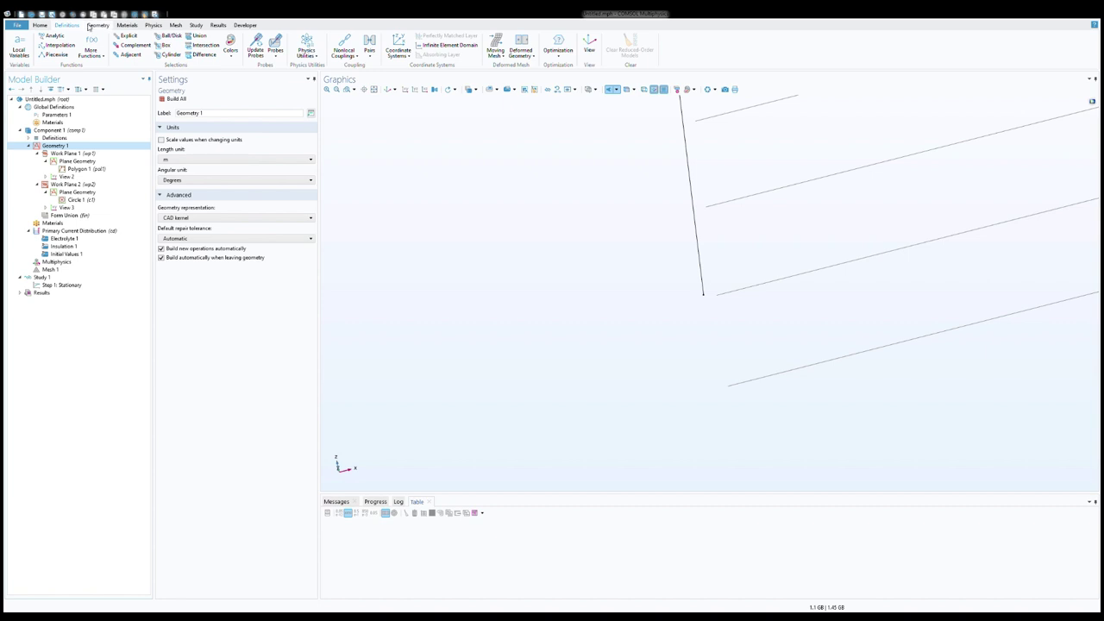
pyautogui.click(97, 25)
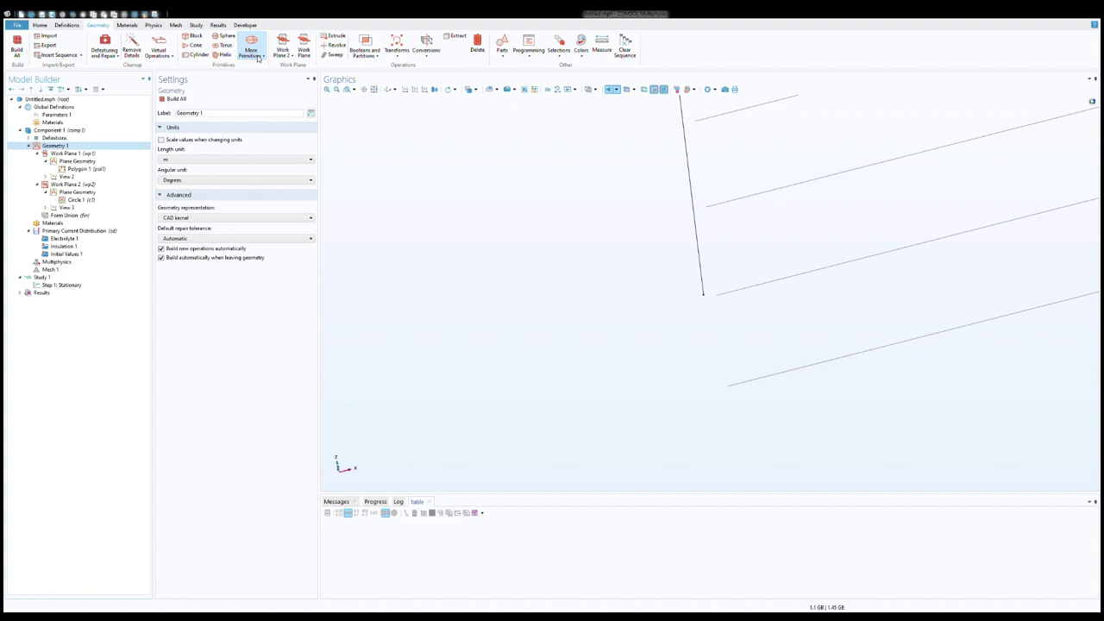
pyautogui.click(334, 56)
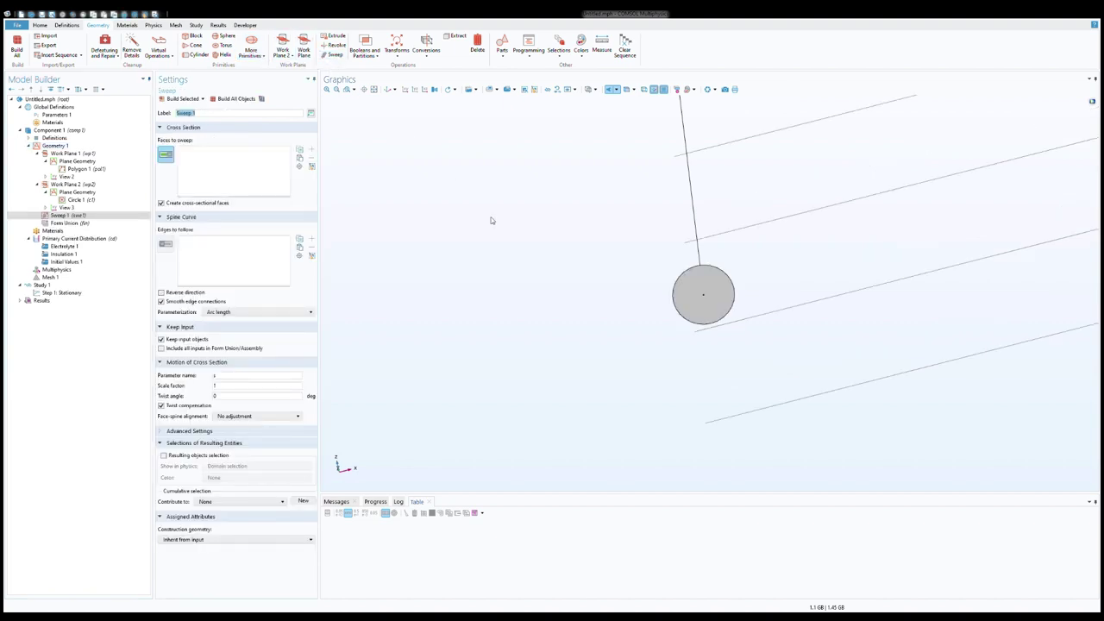
# Select Work Plane 2's circle as the face to sweep and activate edge selection
pyautogui.click(695, 320)
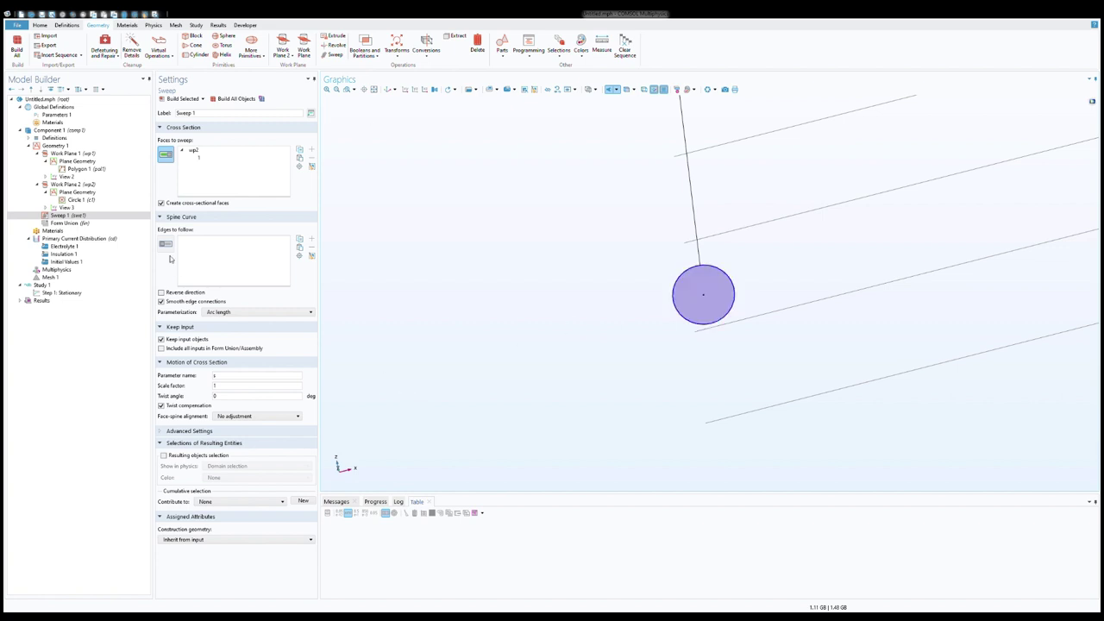
pyautogui.click(166, 246)
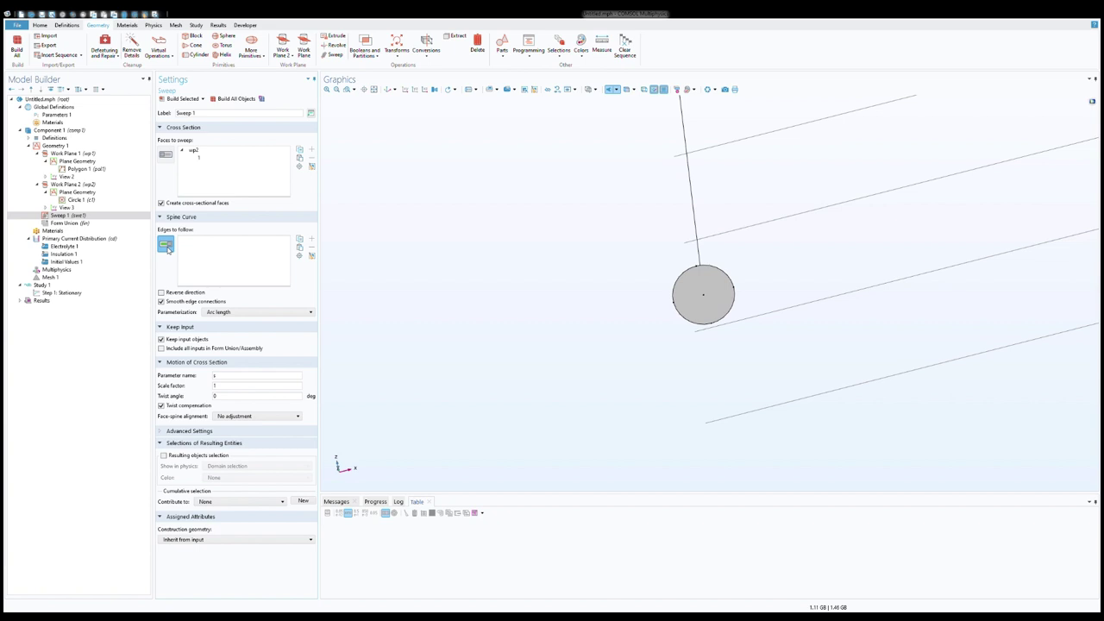
pyautogui.click(337, 90)
pyautogui.click(337, 90)
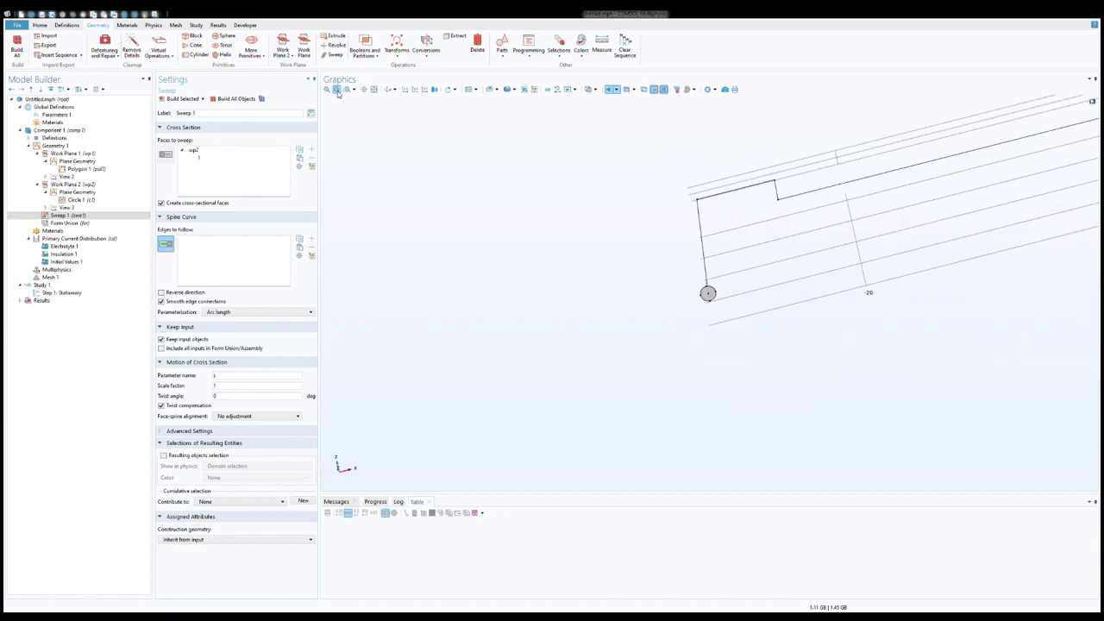
pyautogui.click(338, 91)
pyautogui.moveTo(638, 335); pyautogui.dragTo(421, 398, button='right')
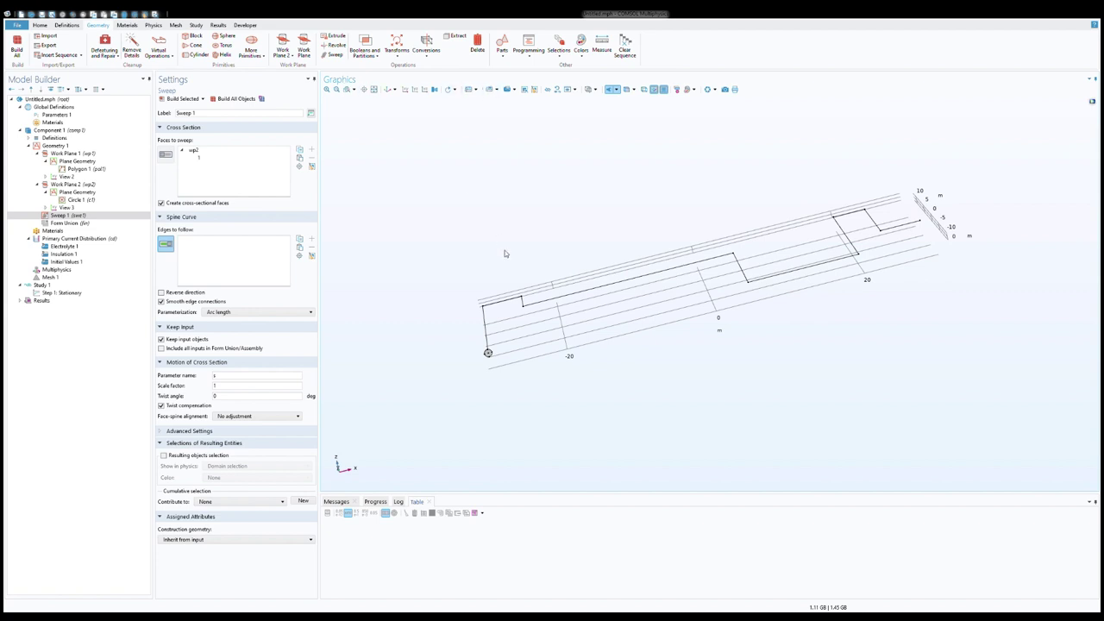
# Pick all ten Work Plane 1 pipeline edges in order as the sweep path
pyautogui.click(488, 333)
pyautogui.click(502, 301)
pyautogui.click(521, 302)
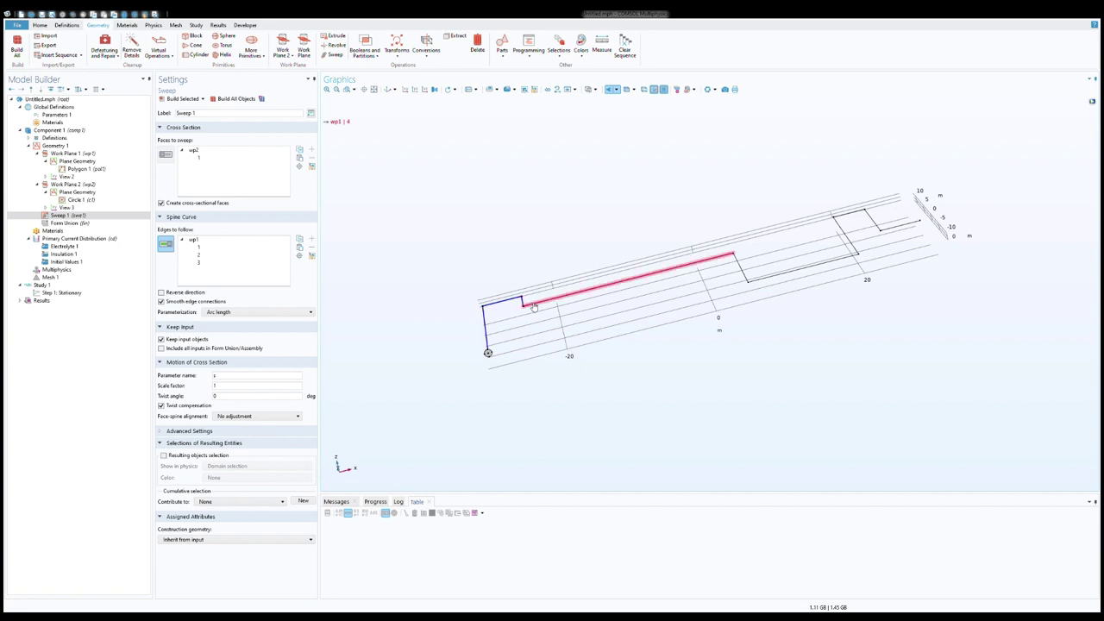
pyautogui.click(533, 304)
pyautogui.click(744, 274)
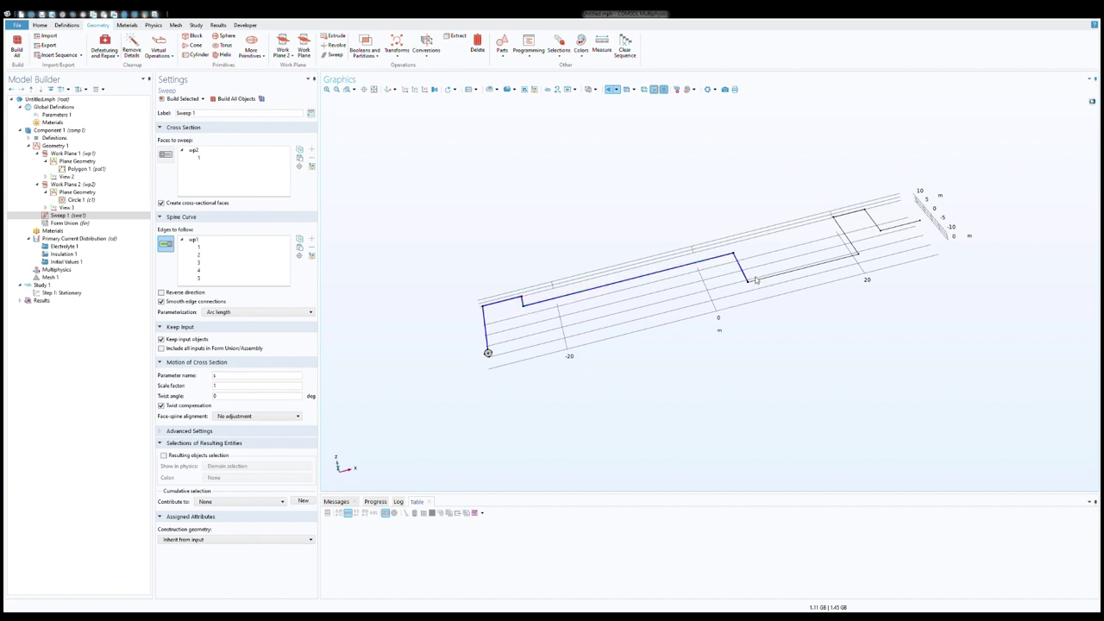
pyautogui.click(761, 282)
pyautogui.click(843, 237)
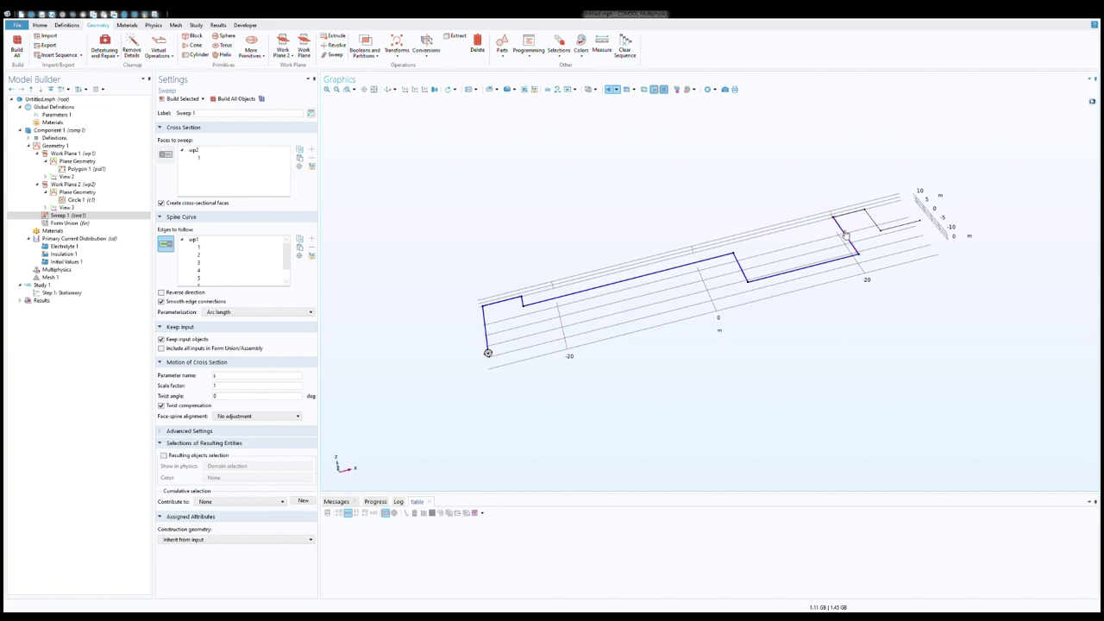
pyautogui.click(850, 213)
pyautogui.click(871, 222)
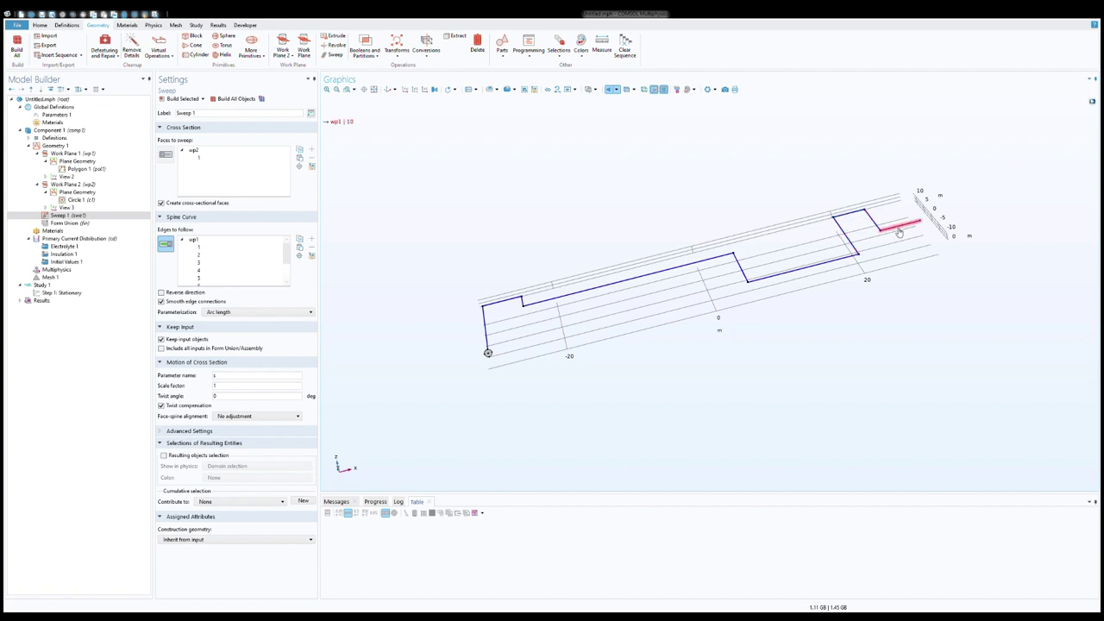
pyautogui.click(897, 230)
# Rebuild Sweep 1 with 'Create cross-sectional faces' toggled off and back on, then add Union 1
pyautogui.click(181, 98)
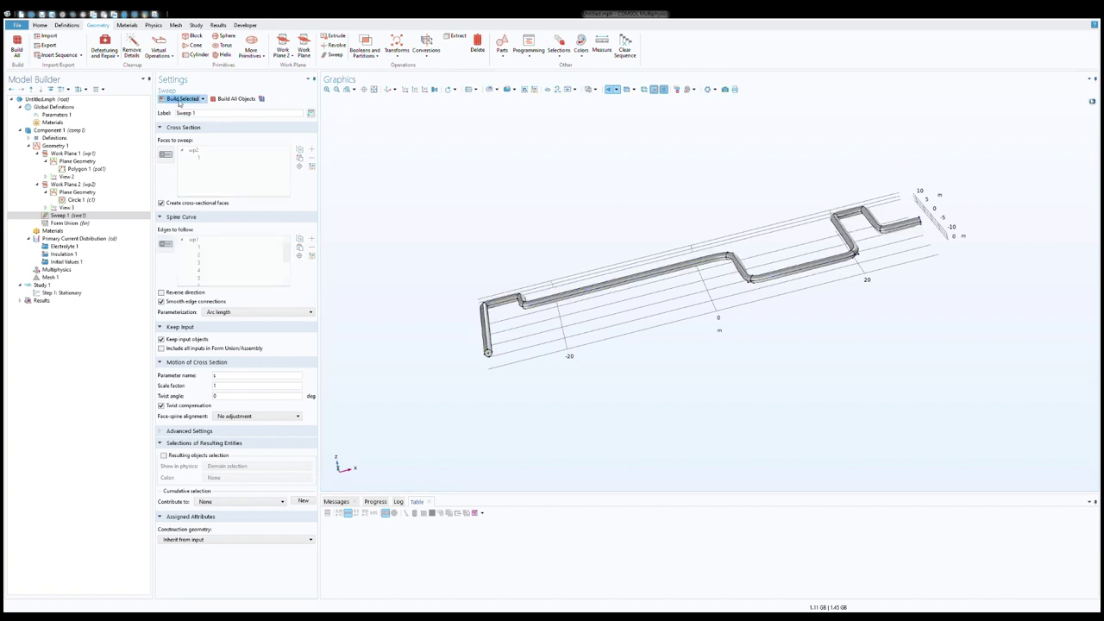
pyautogui.moveTo(695, 374); pyautogui.dragTo(701, 404)
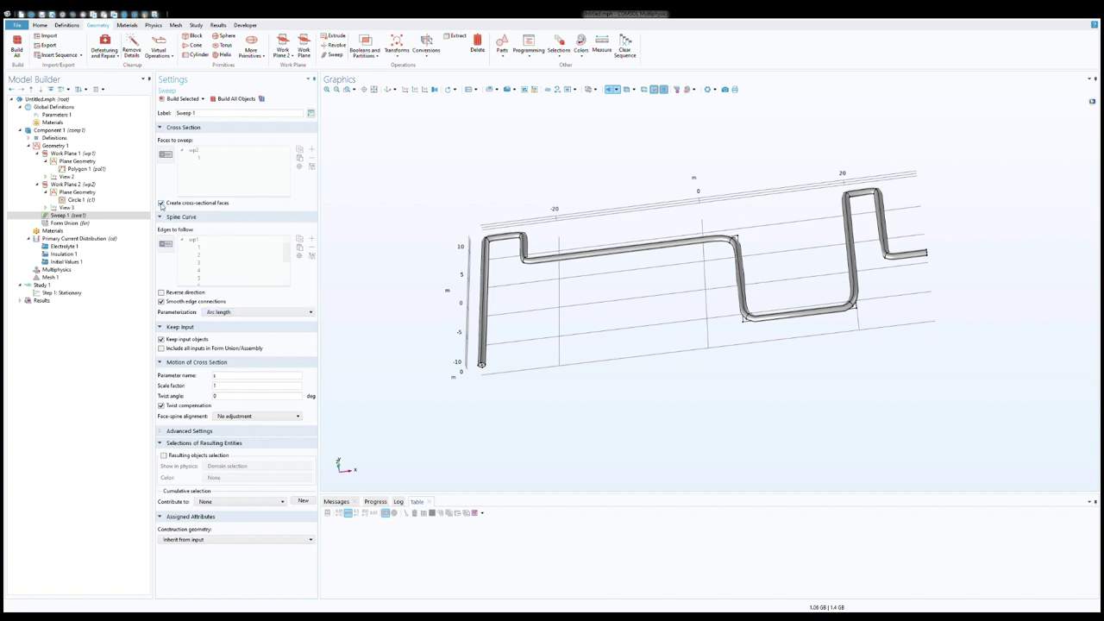
pyautogui.click(161, 203)
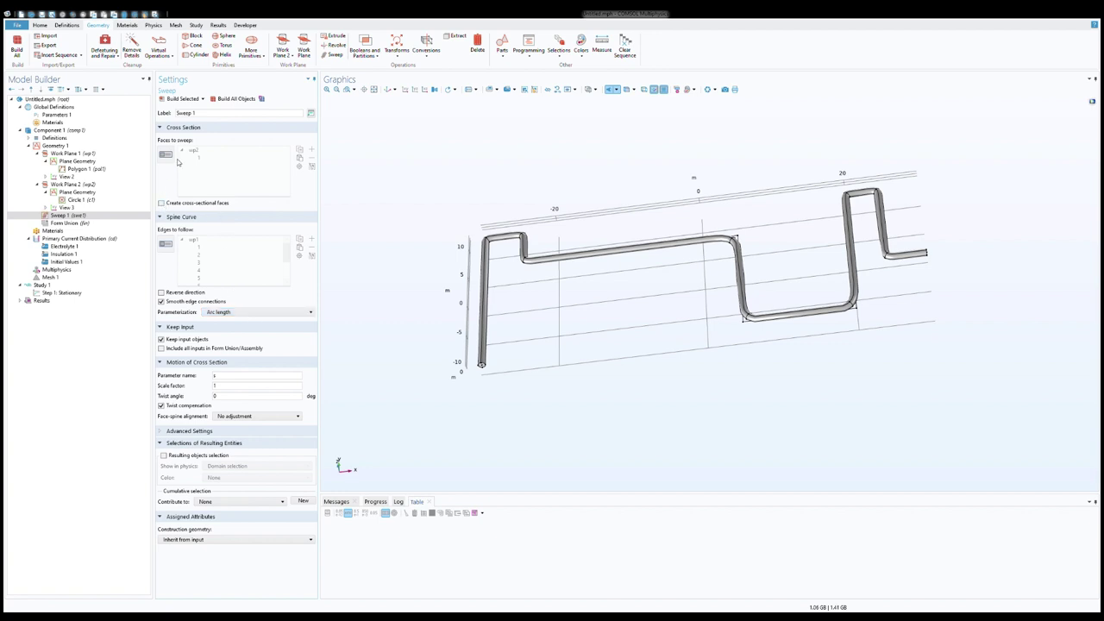
pyautogui.click(178, 100)
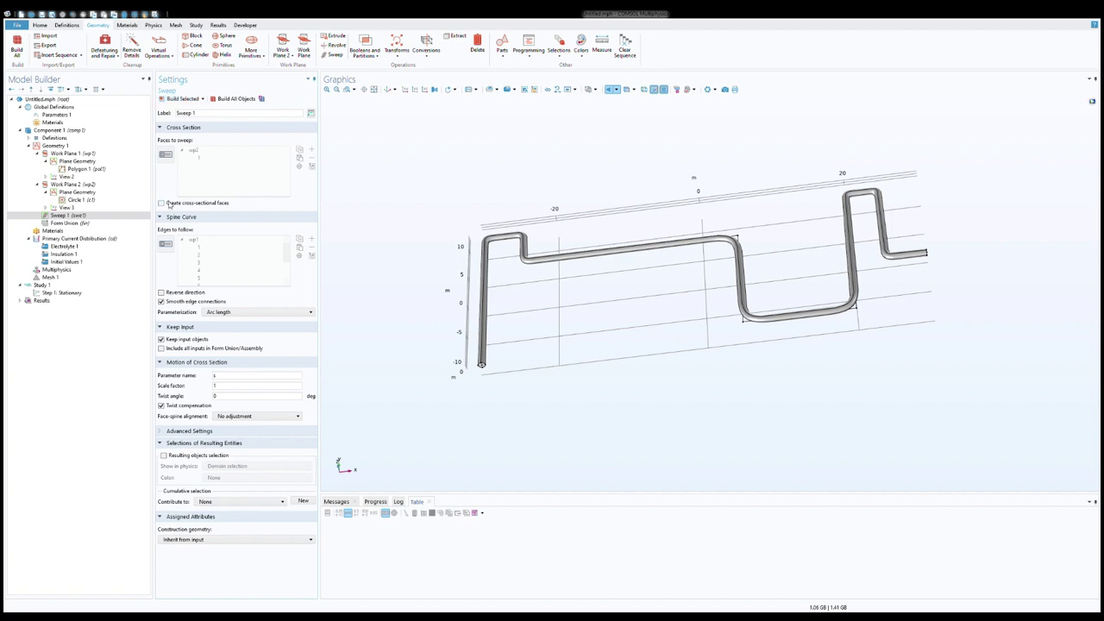
pyautogui.click(162, 202)
pyautogui.click(181, 99)
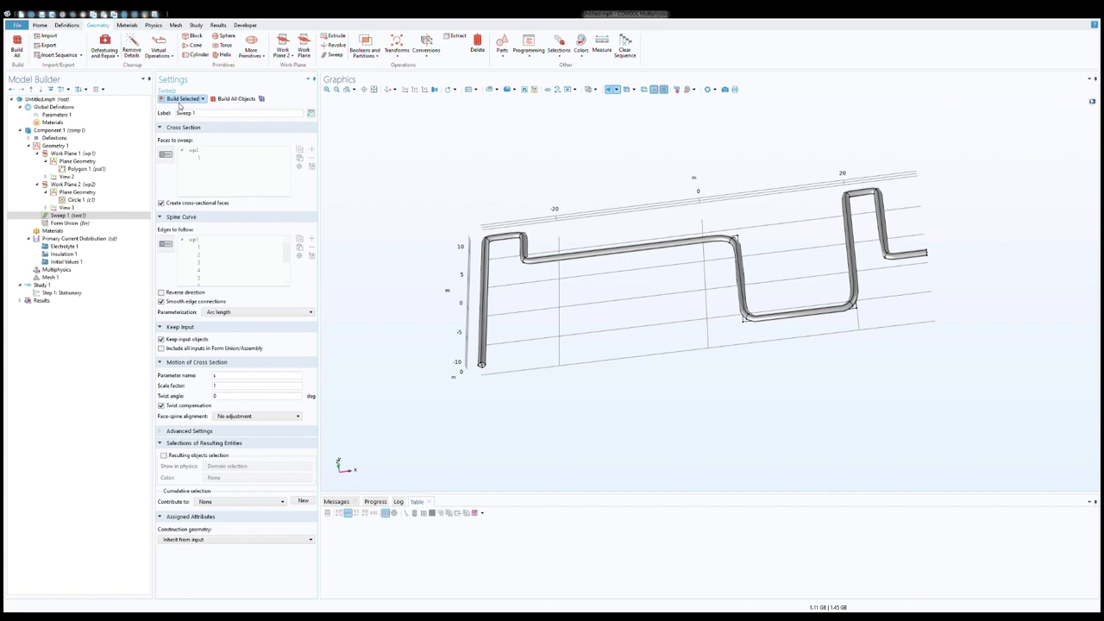
pyautogui.moveTo(637, 426)
pyautogui.mouseDown()
pyautogui.moveTo(646, 437)
pyautogui.moveTo(635, 428)
pyautogui.mouseUp()
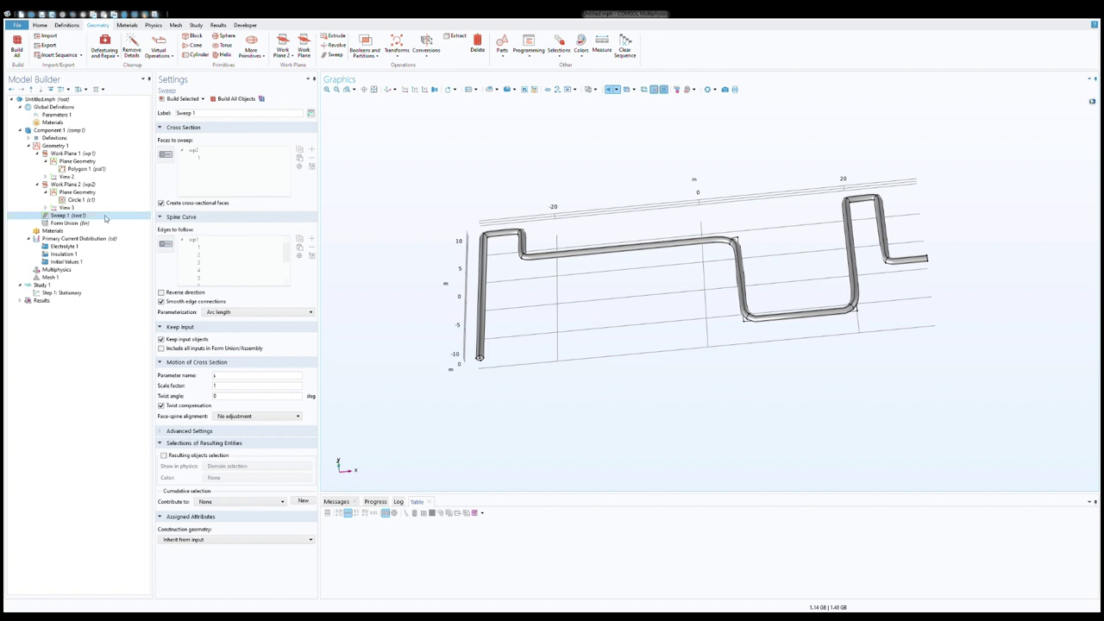
pyautogui.click(55, 146)
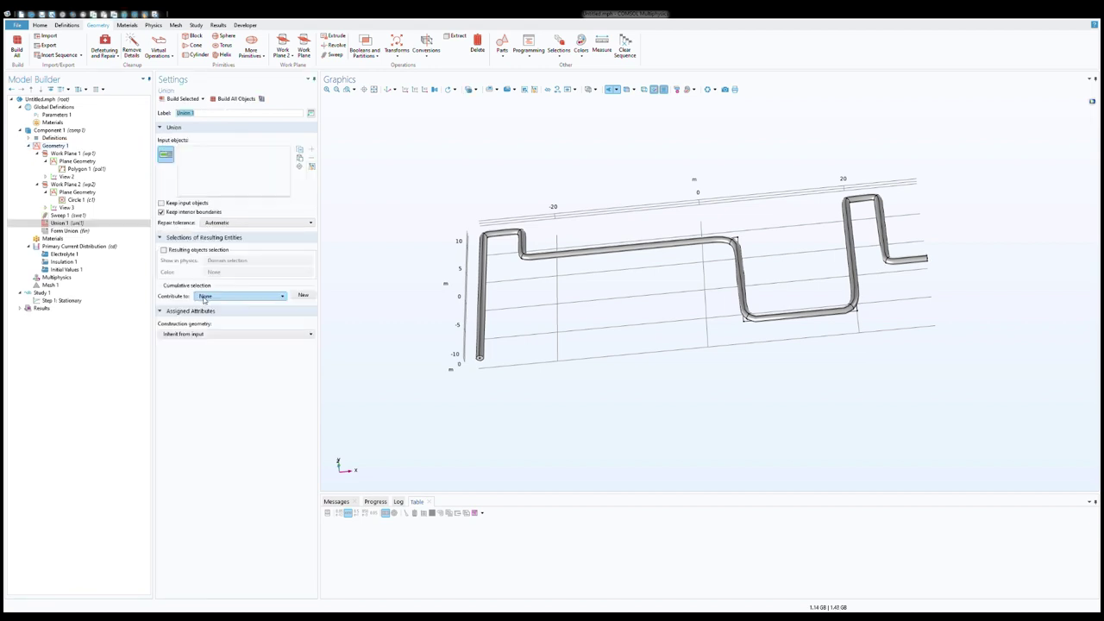
# Box-select swe1, wp1 and wp2 as Union 1 inputs contributing to SW Pipeline
pyautogui.click(490, 90)
pyautogui.moveTo(940, 349); pyautogui.dragTo(447, 180)
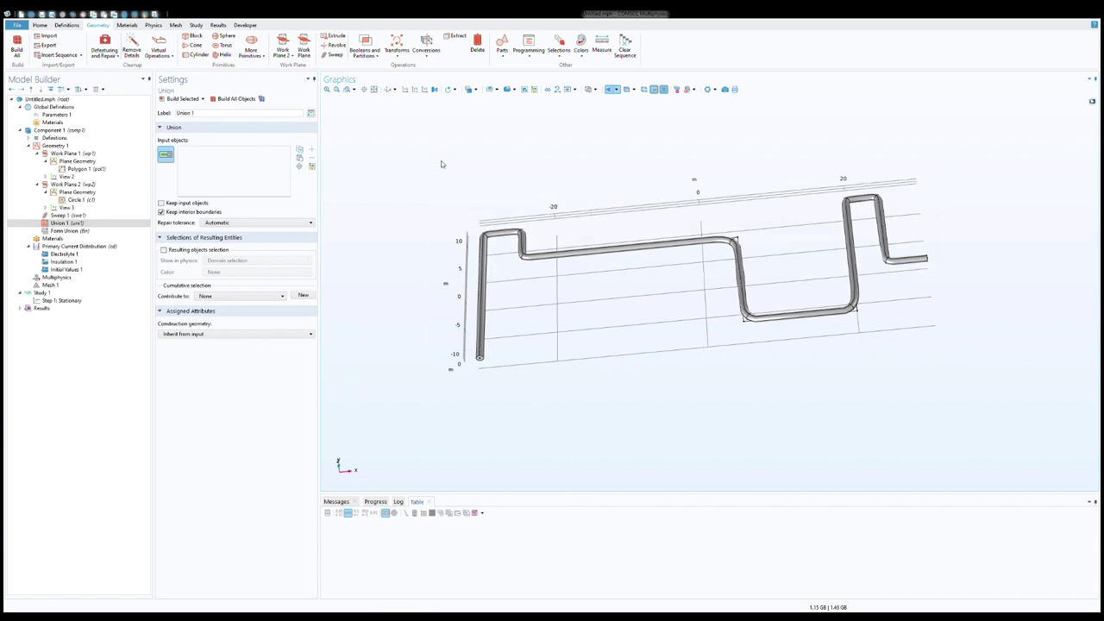
pyautogui.click(488, 91)
pyautogui.moveTo(457, 189); pyautogui.dragTo(1006, 419)
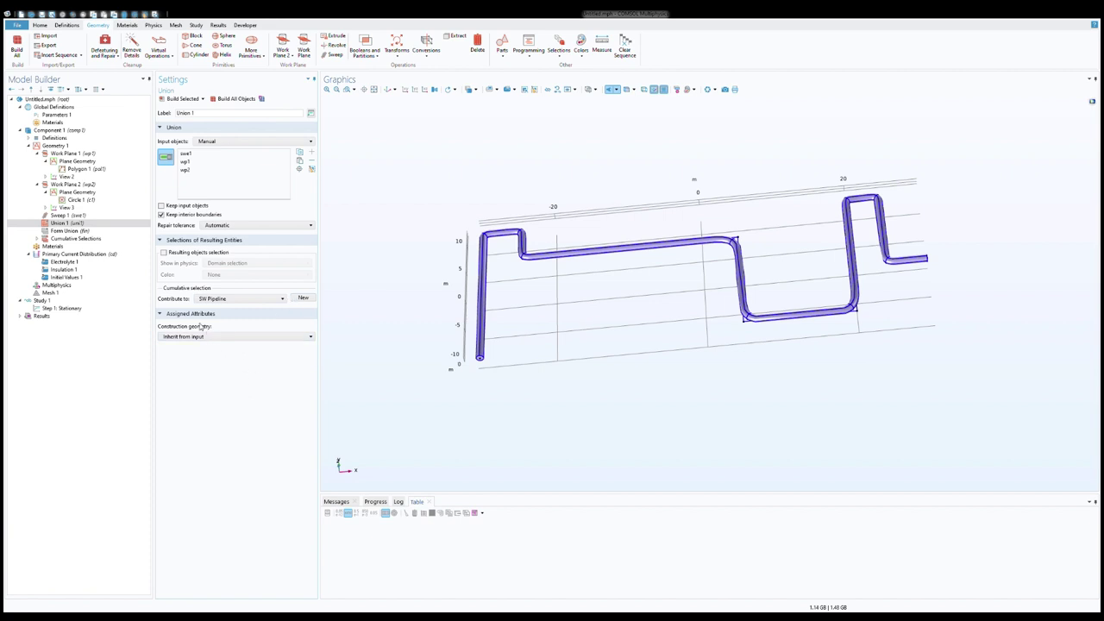
pyautogui.click(54, 145)
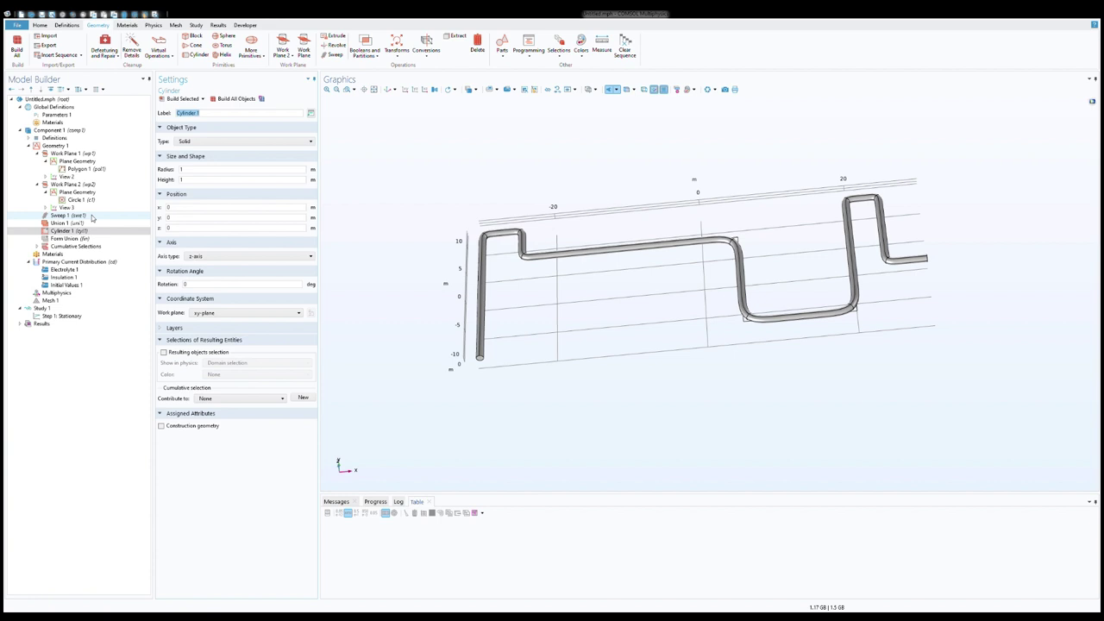
# Build Cylinder 1 with radius 0.4 m, height 1.5 m at position (-15, 2, -2)
pyautogui.click(191, 171)
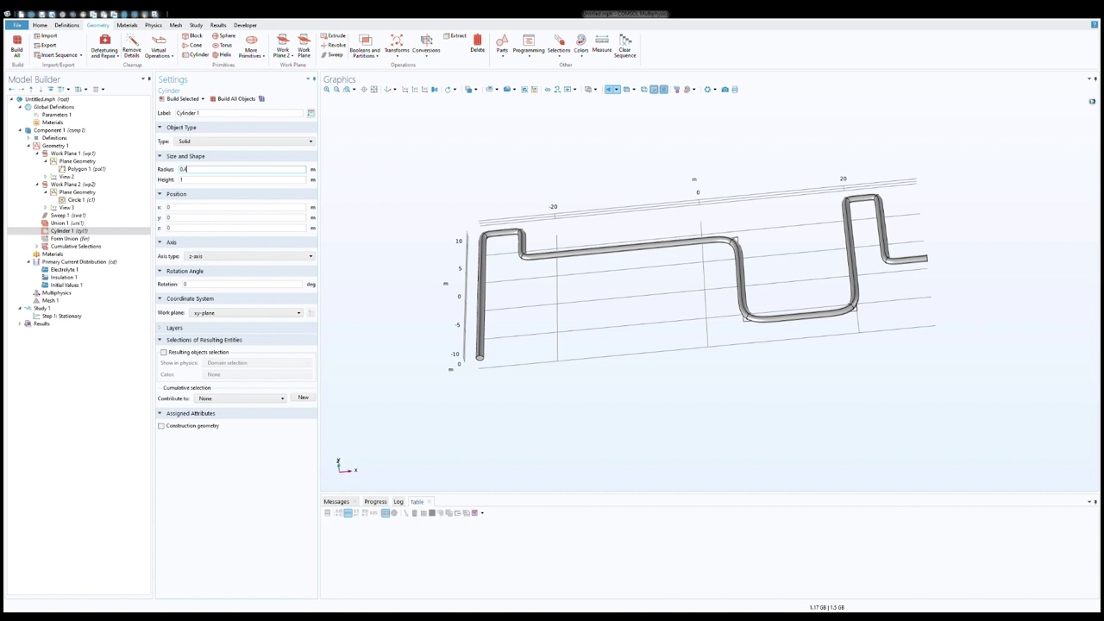
pyautogui.click(191, 180)
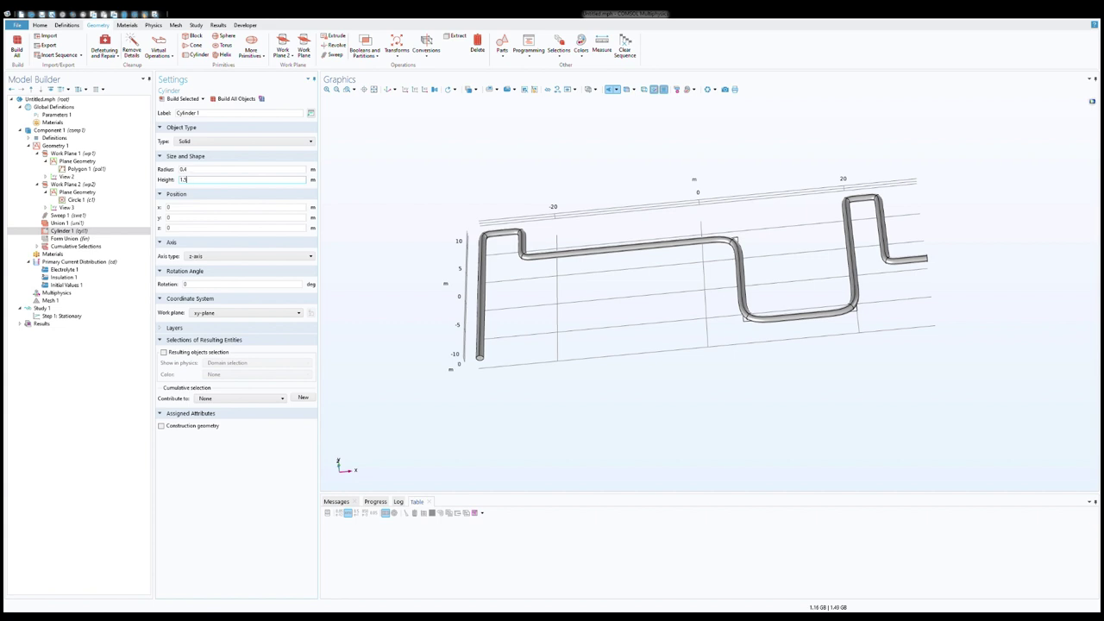
pyautogui.click(183, 207)
pyautogui.write('.15')
pyautogui.click(178, 218)
pyautogui.click(175, 229)
pyautogui.write('-2')
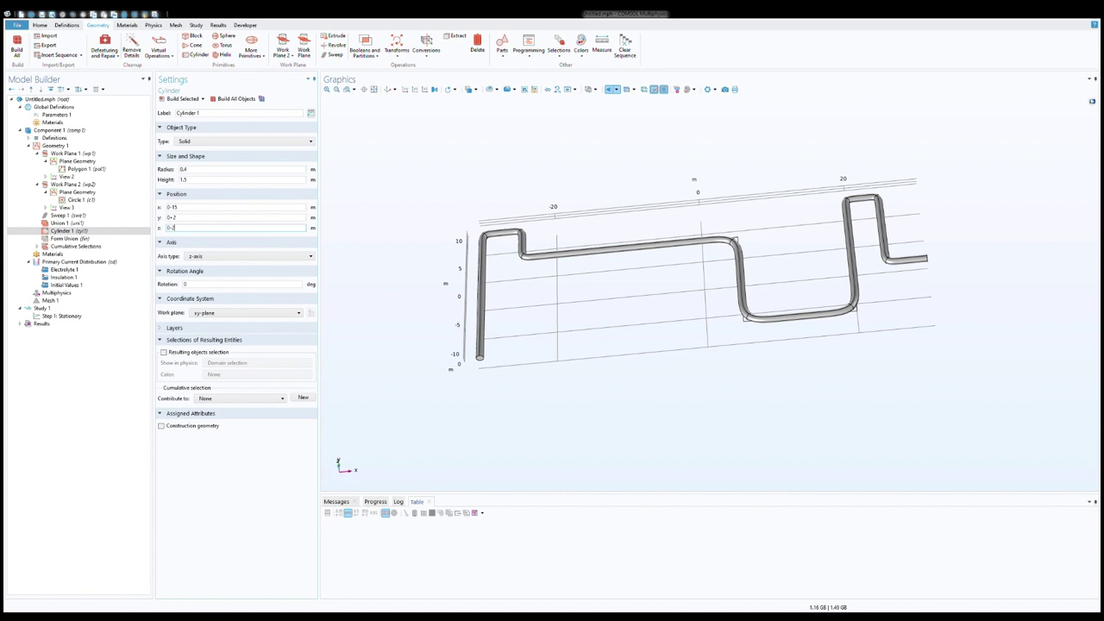
pyautogui.click(183, 100)
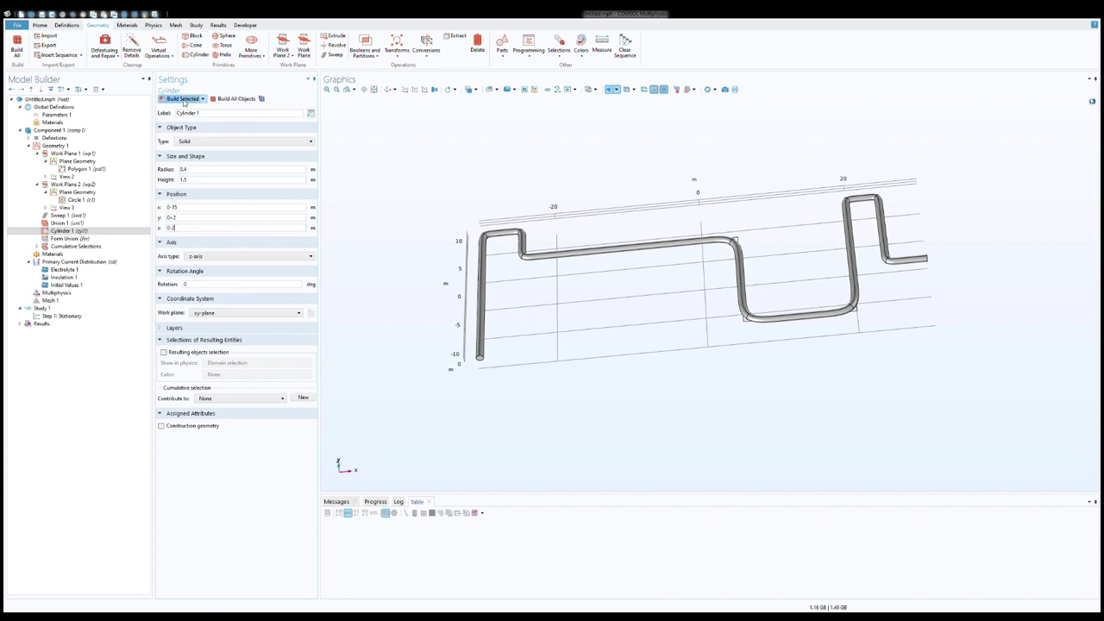
pyautogui.moveTo(448, 443); pyautogui.dragTo(431, 434)
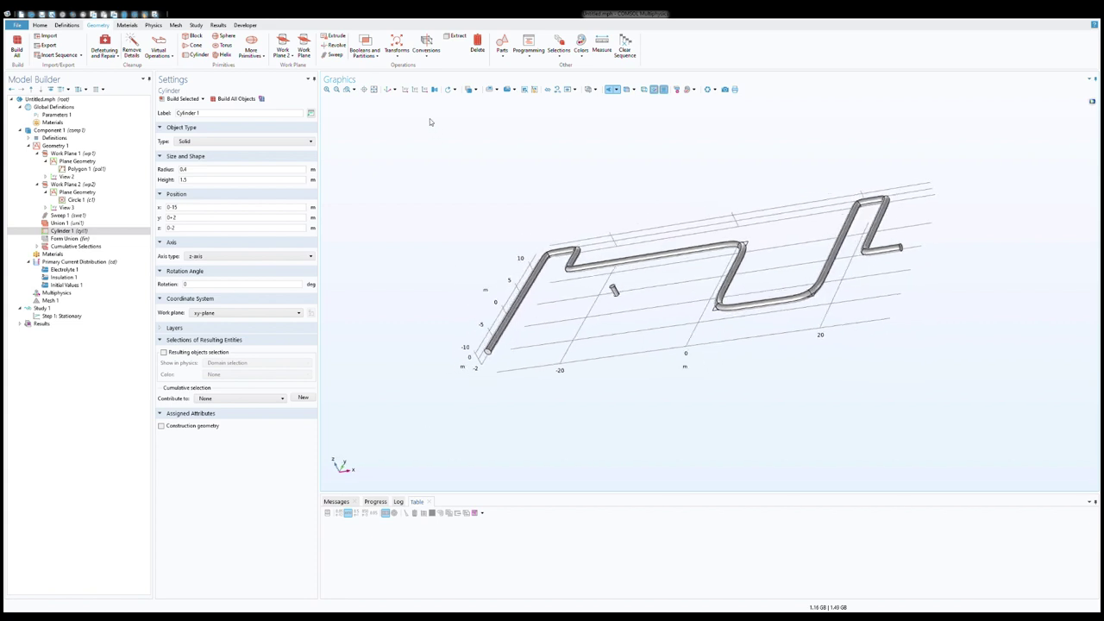
# Inspect the cylinder against the pipe from top and side views, then add Array 1
pyautogui.click(405, 89)
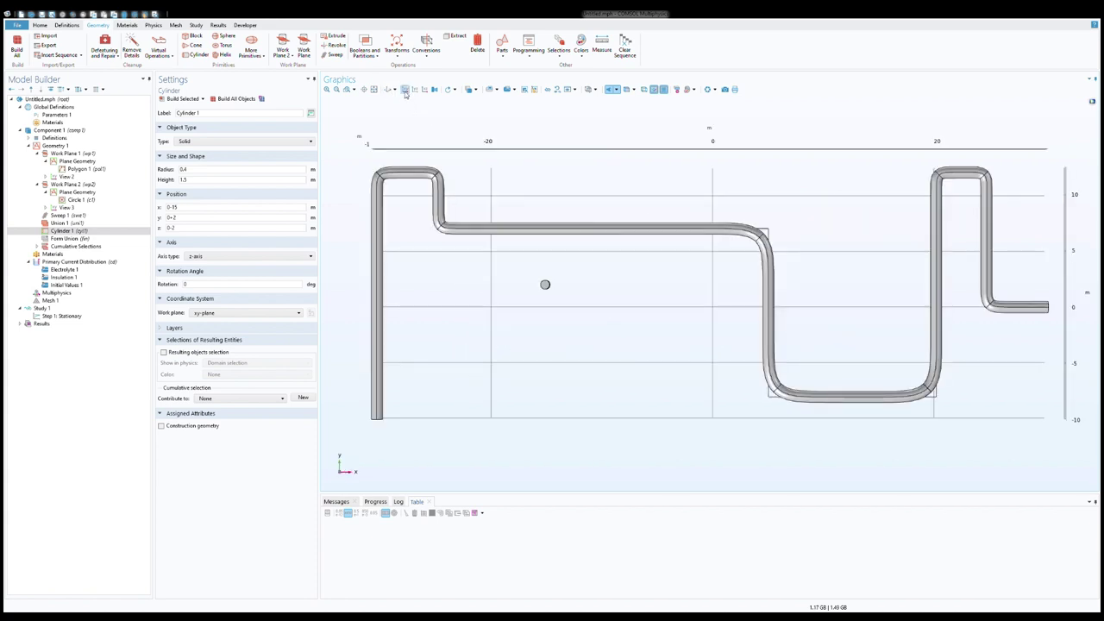
pyautogui.click(414, 90)
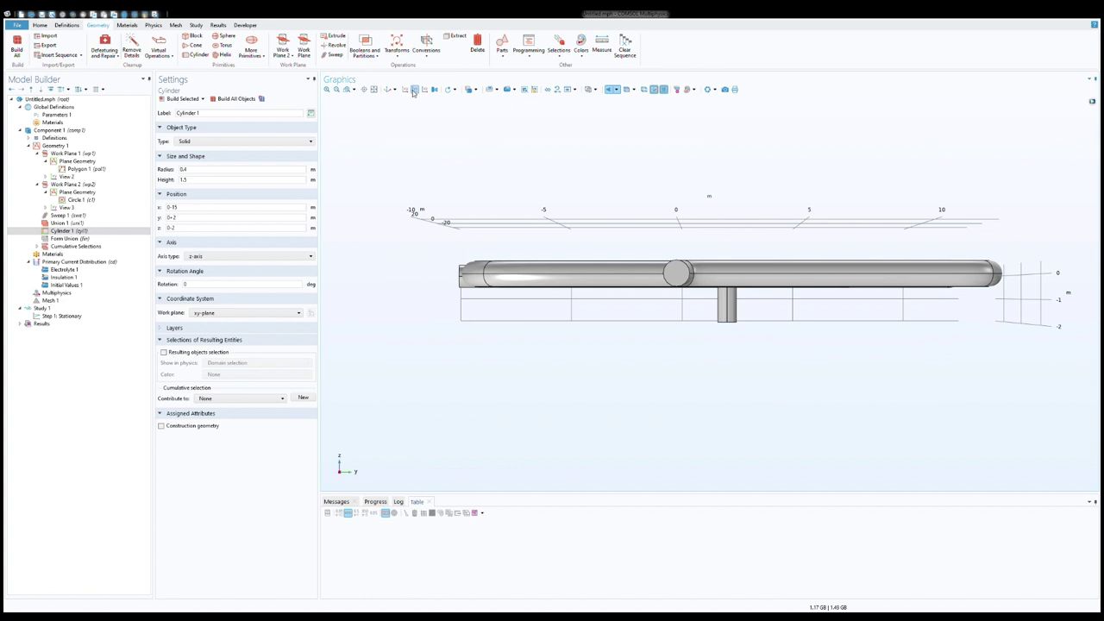
pyautogui.moveTo(691, 393); pyautogui.dragTo(693, 402)
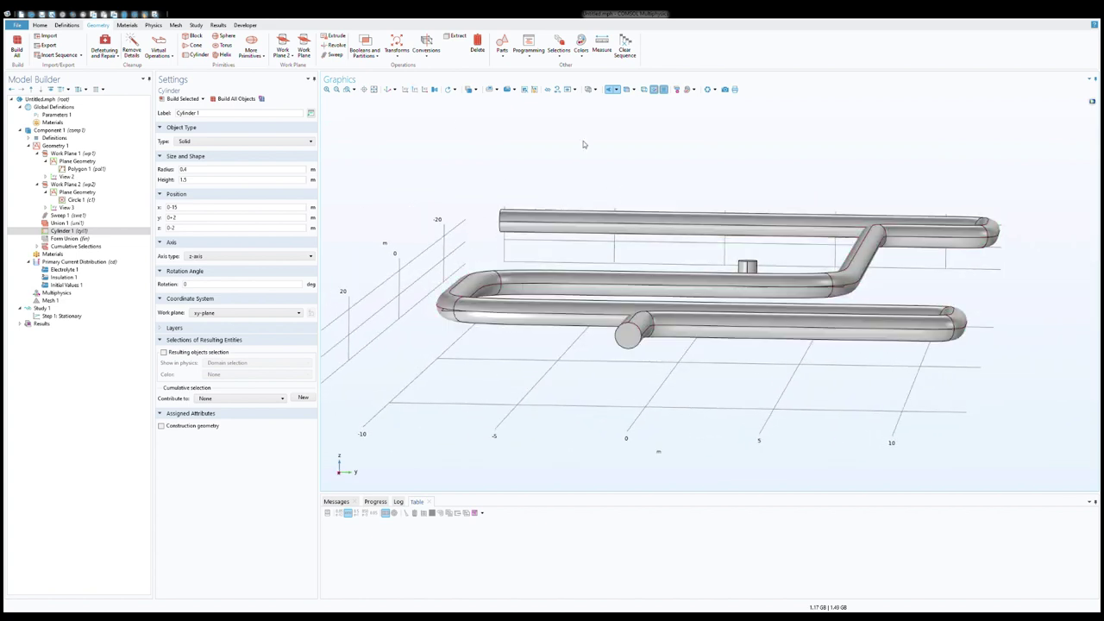
pyautogui.click(423, 90)
pyautogui.click(423, 90)
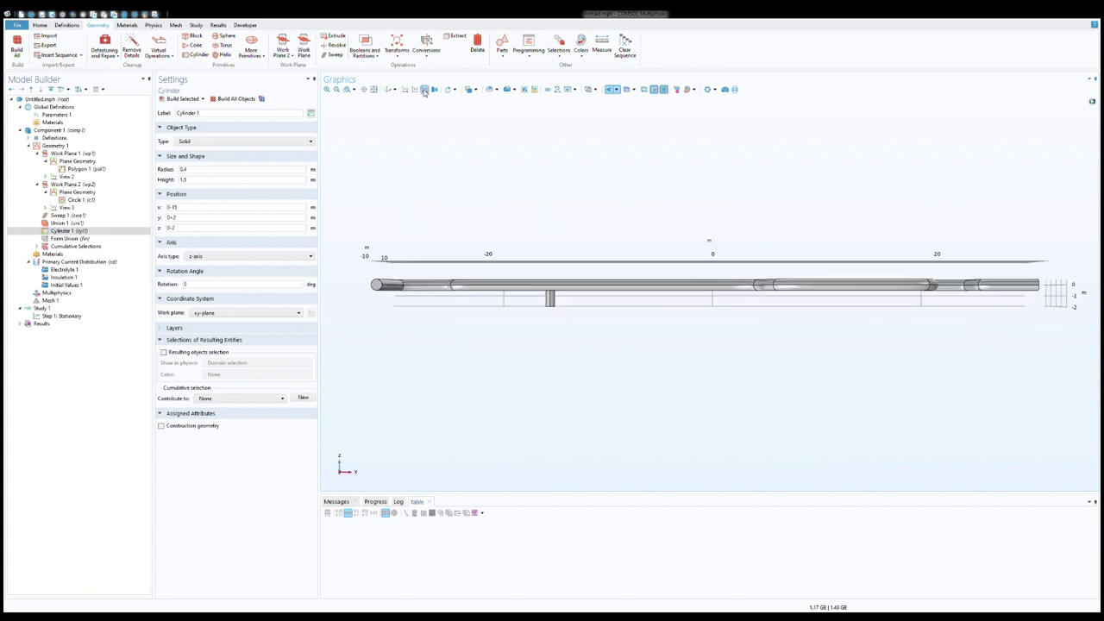
pyautogui.click(414, 89)
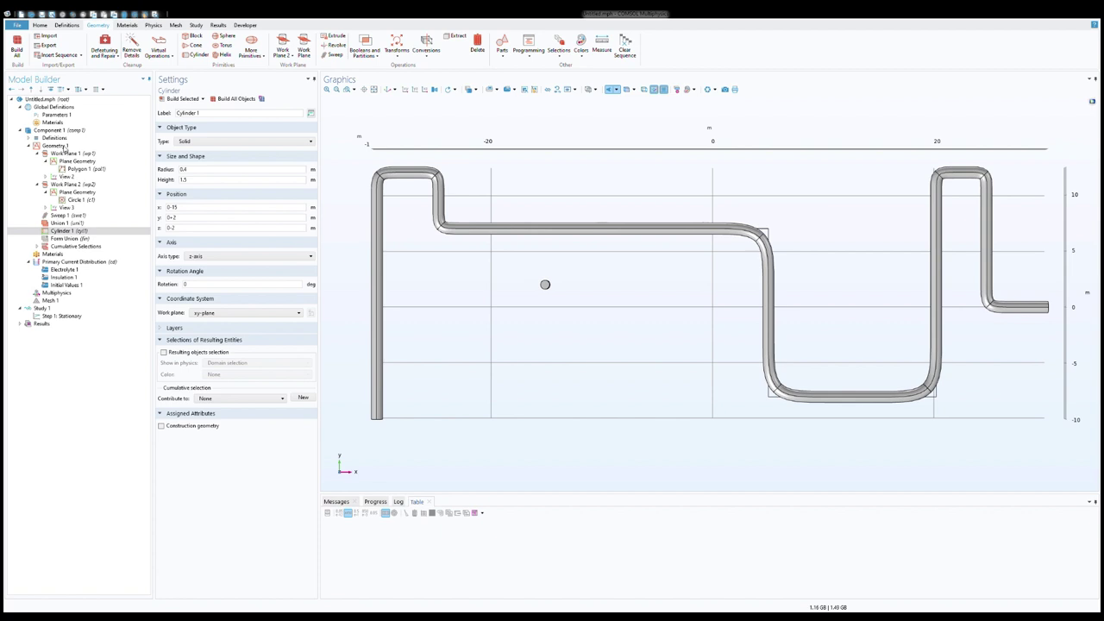
pyautogui.click(65, 147)
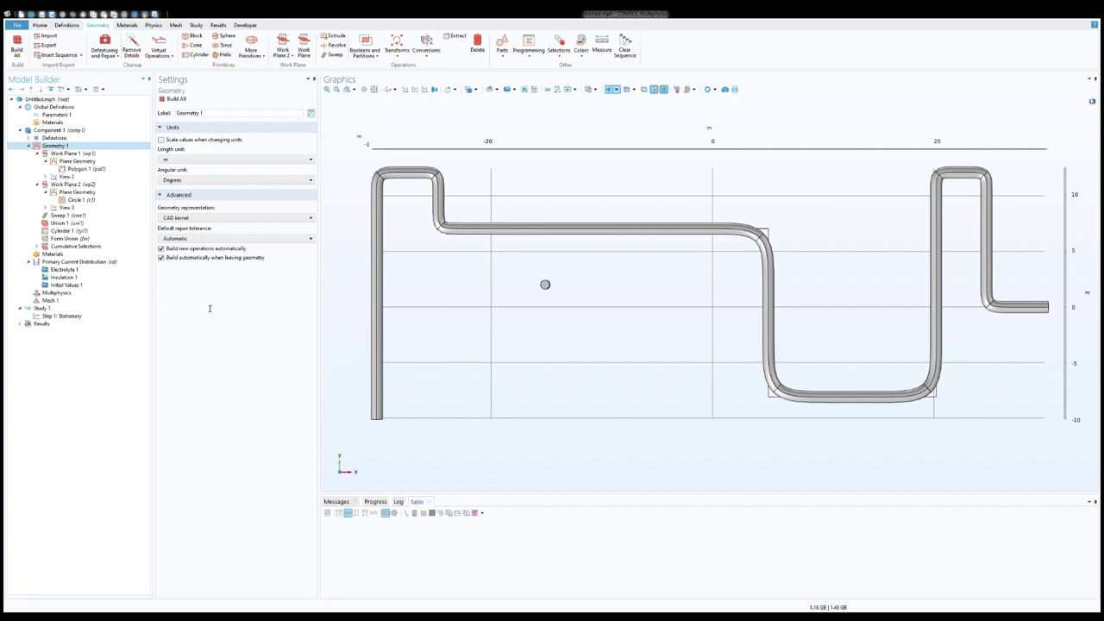
pyautogui.hotkey('ctrl', 'shift', 'a')
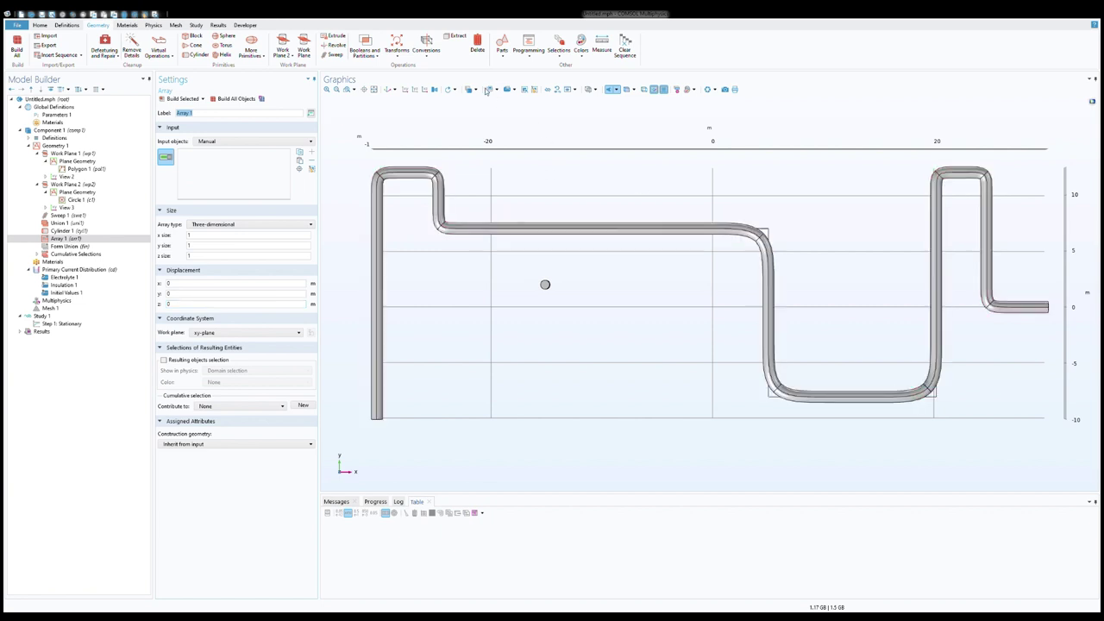
# Make Array 1 copy cylinder cyl1 twice along x
pyautogui.click(490, 88)
pyautogui.moveTo(558, 302); pyautogui.dragTo(533, 280)
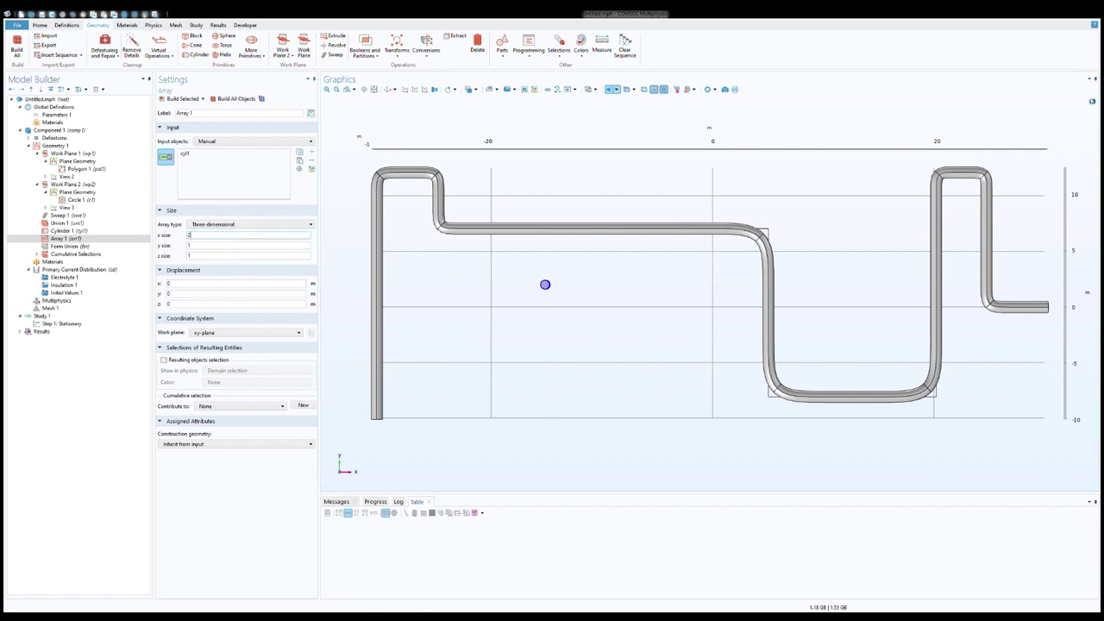
pyautogui.click(196, 284)
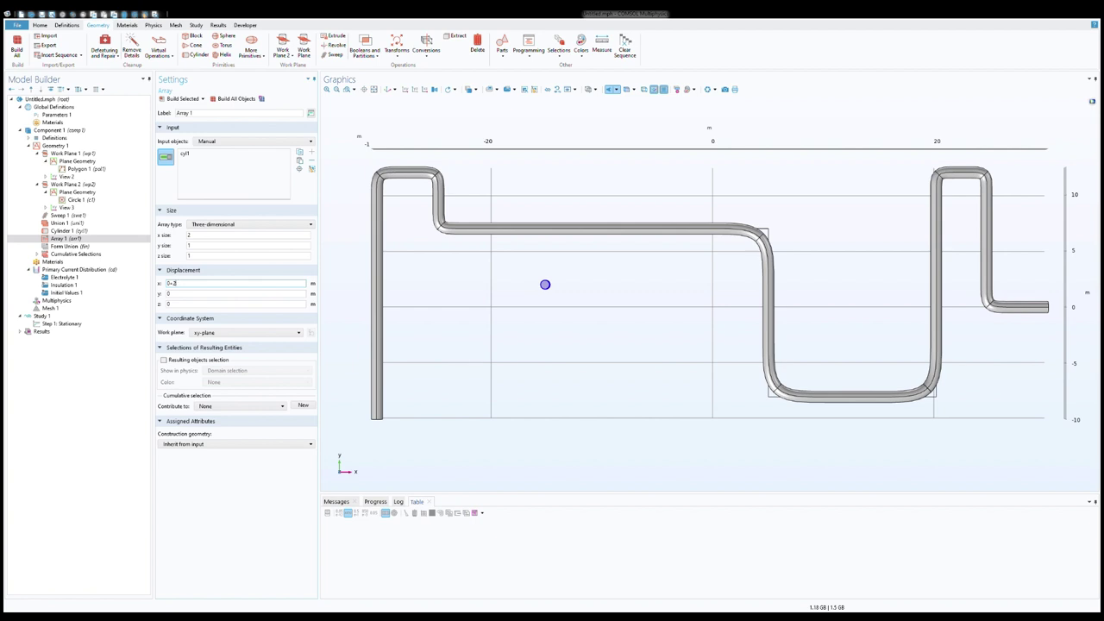
pyautogui.click(175, 99)
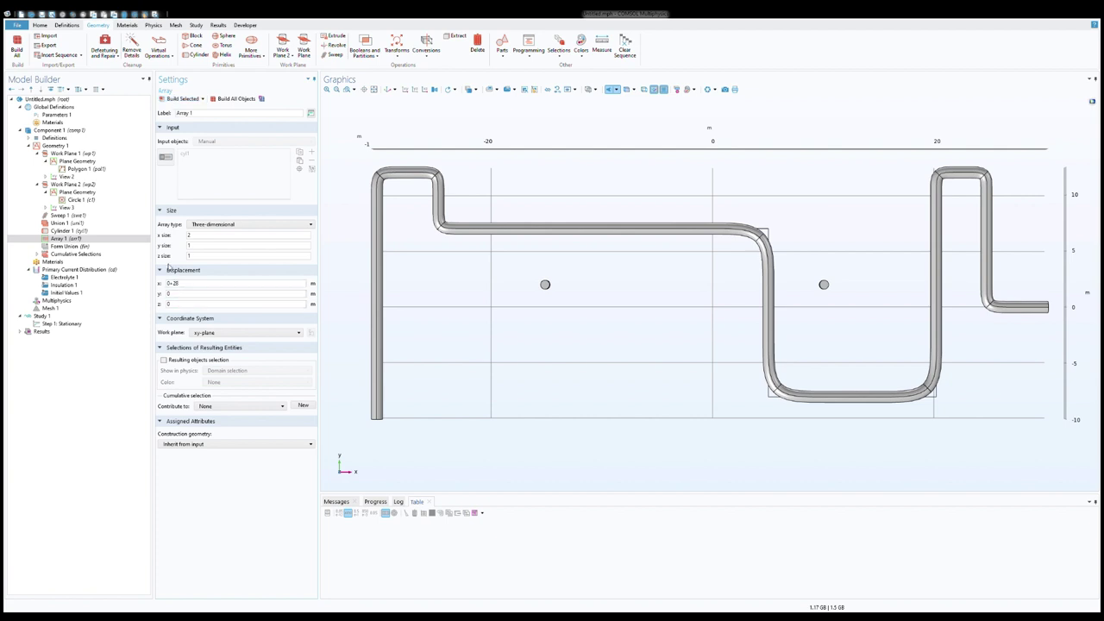
# Set the array's x displacement to 27.5 m and add both anodes to Canister Anode
pyautogui.click(173, 99)
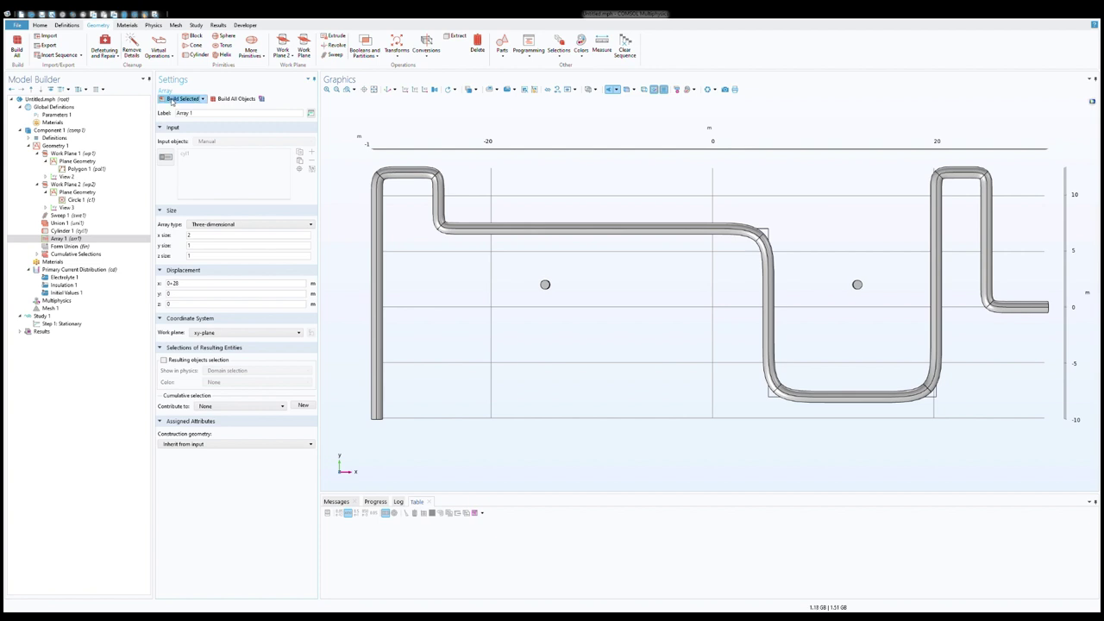
pyautogui.click(192, 286)
pyautogui.click(181, 98)
pyautogui.click(189, 288)
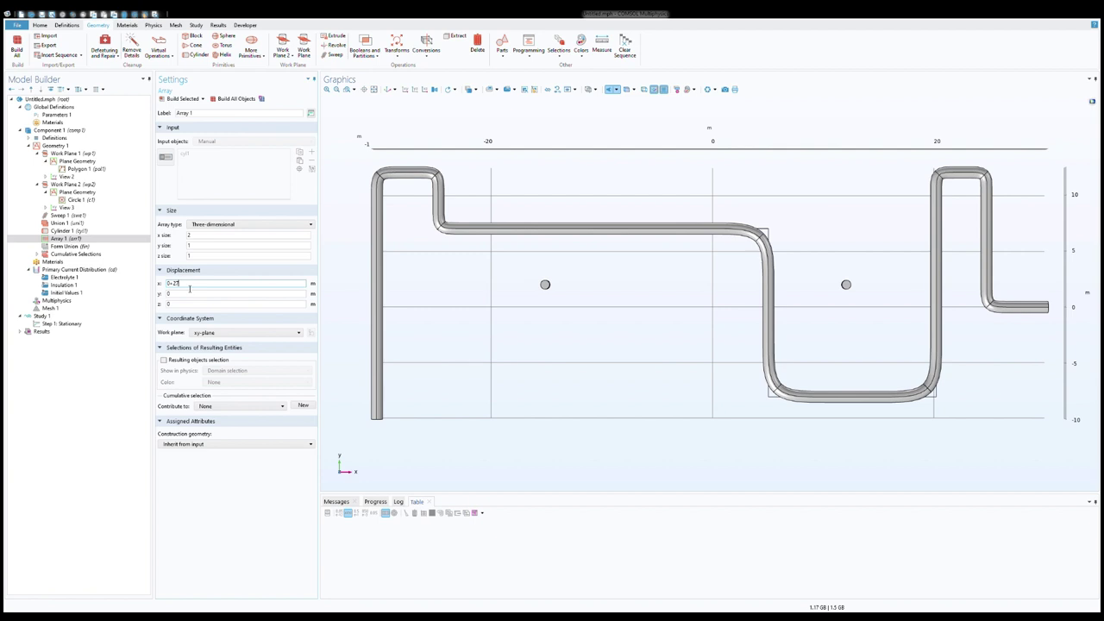
pyautogui.write('.5')
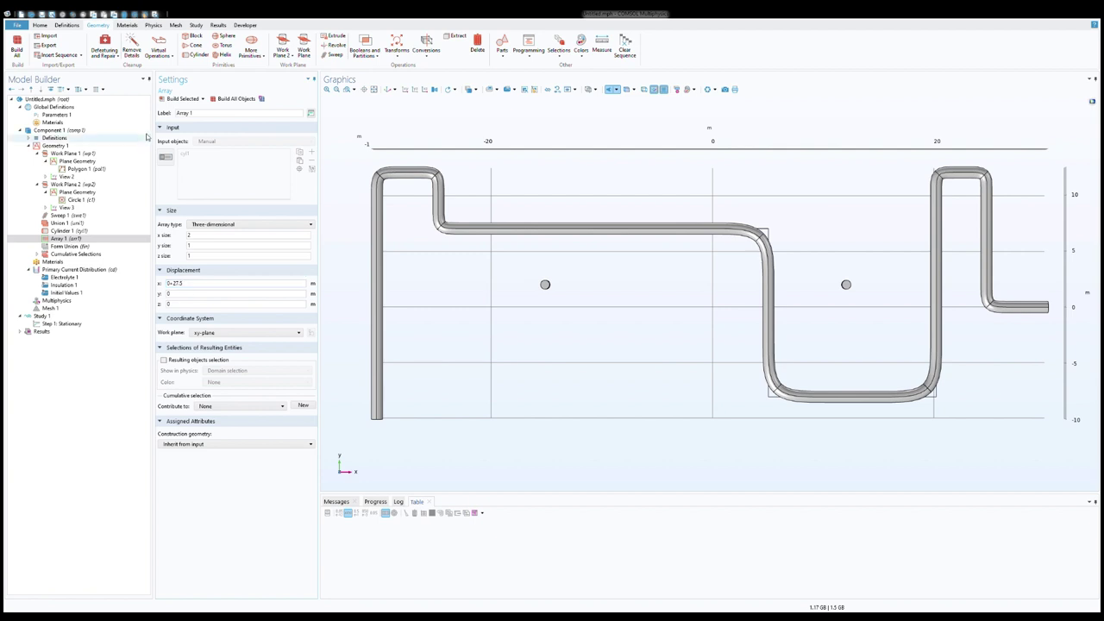
pyautogui.click(184, 99)
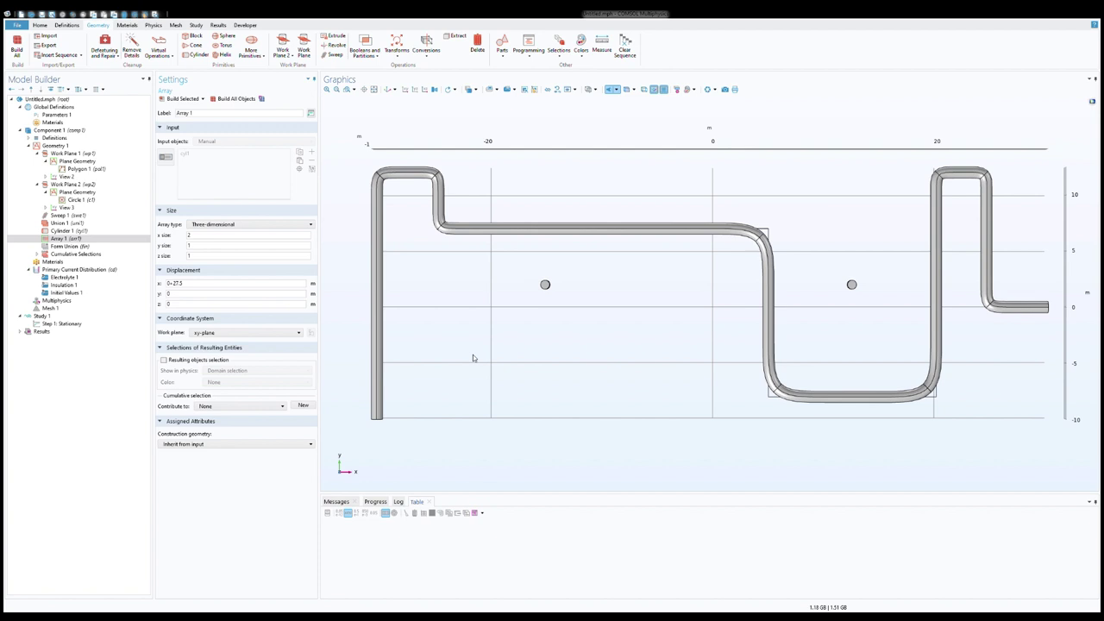
pyautogui.press('Down')
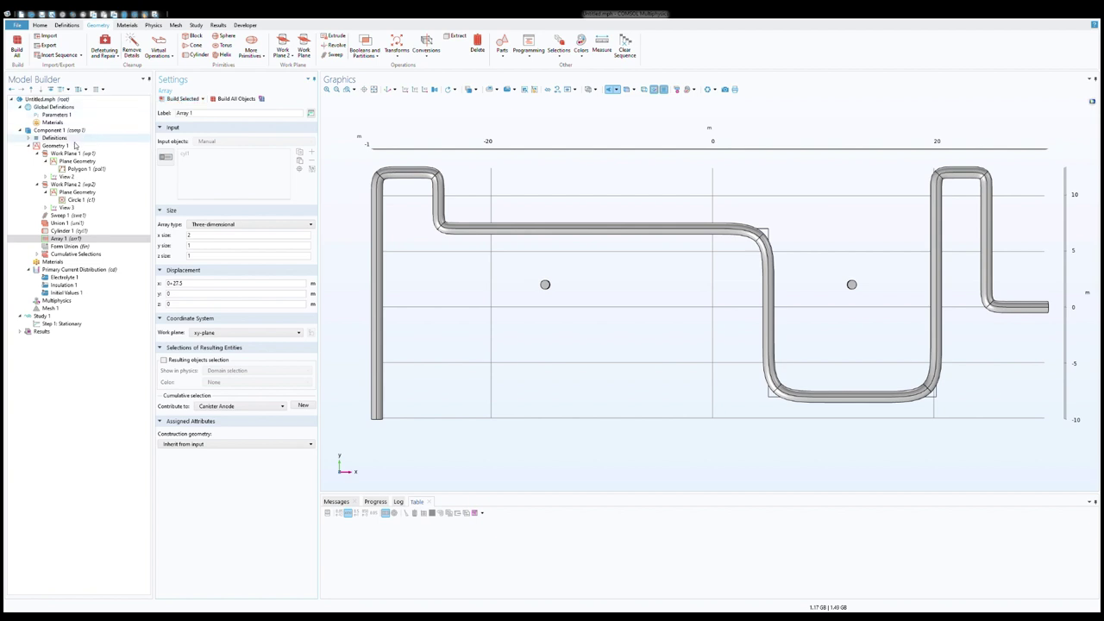
pyautogui.click(73, 146)
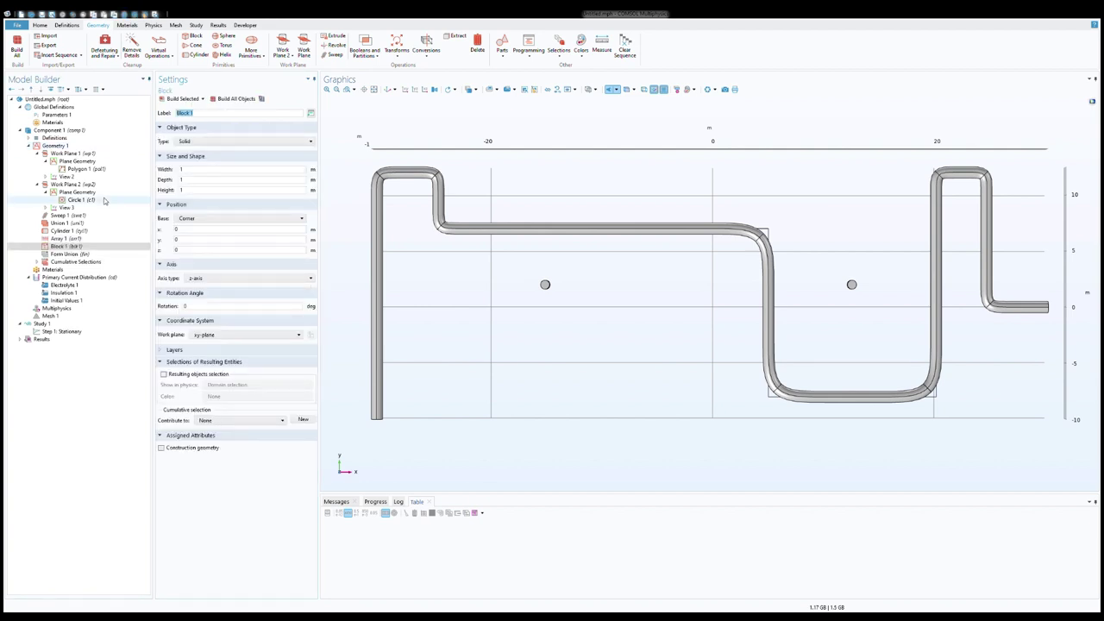
# Size Block 1 to 80×30×10 m, centered on the pipeline, and build it
pyautogui.click(199, 168)
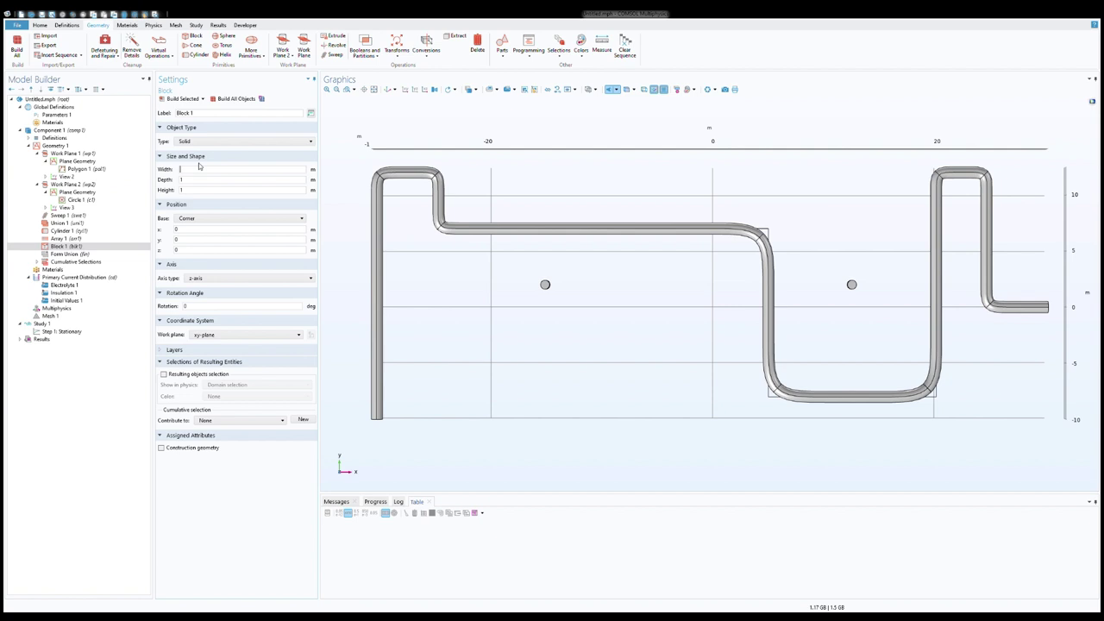
pyautogui.press('Tab')
pyautogui.write('30')
pyautogui.press('Tab')
pyautogui.write('10')
pyautogui.click(184, 104)
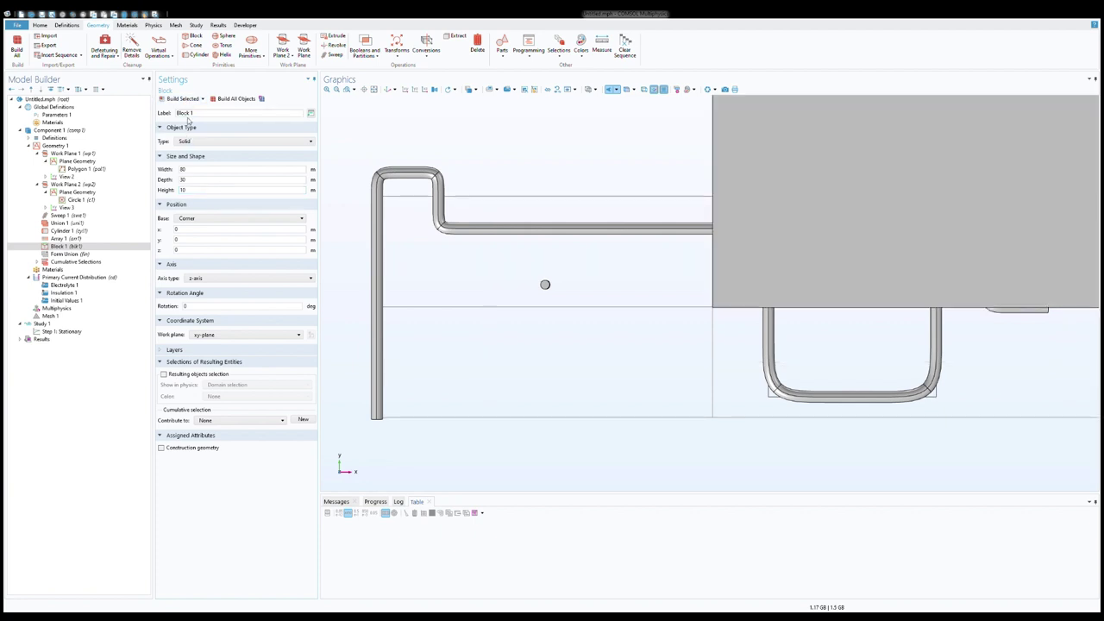
pyautogui.click(195, 218)
pyautogui.click(195, 229)
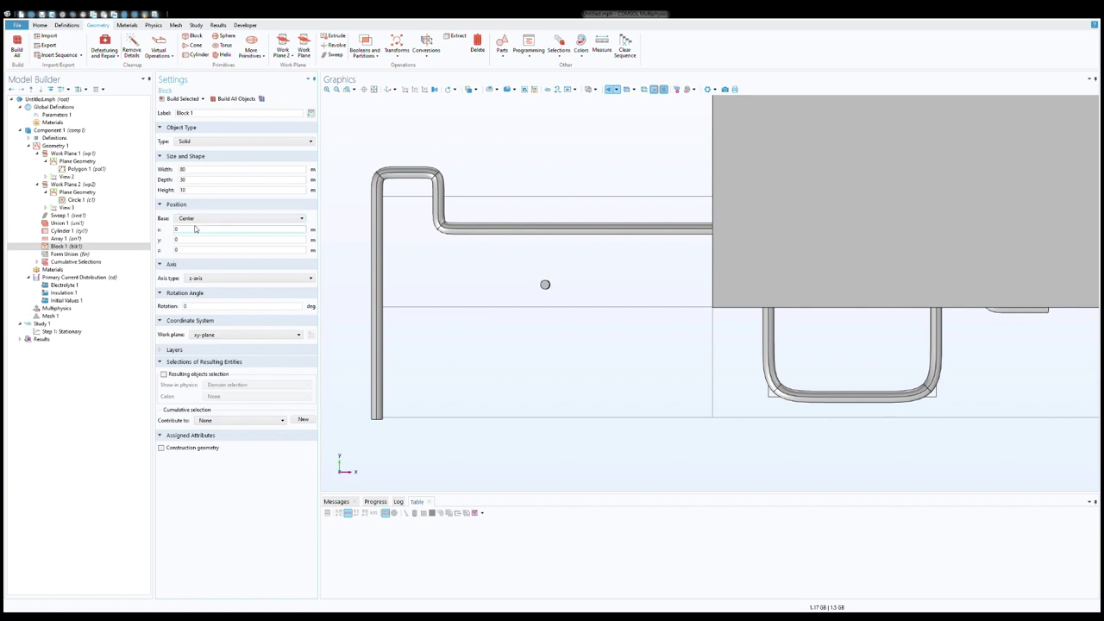
pyautogui.click(183, 98)
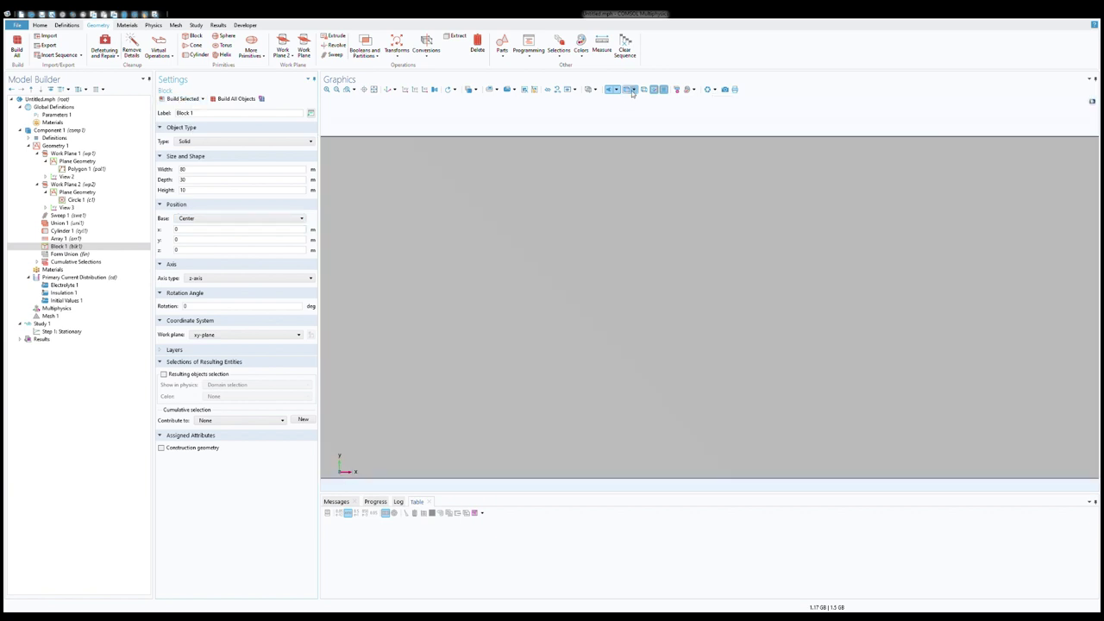
# View the geometry in wireframe from an oblique angle and add a Difference operation
pyautogui.click(645, 88)
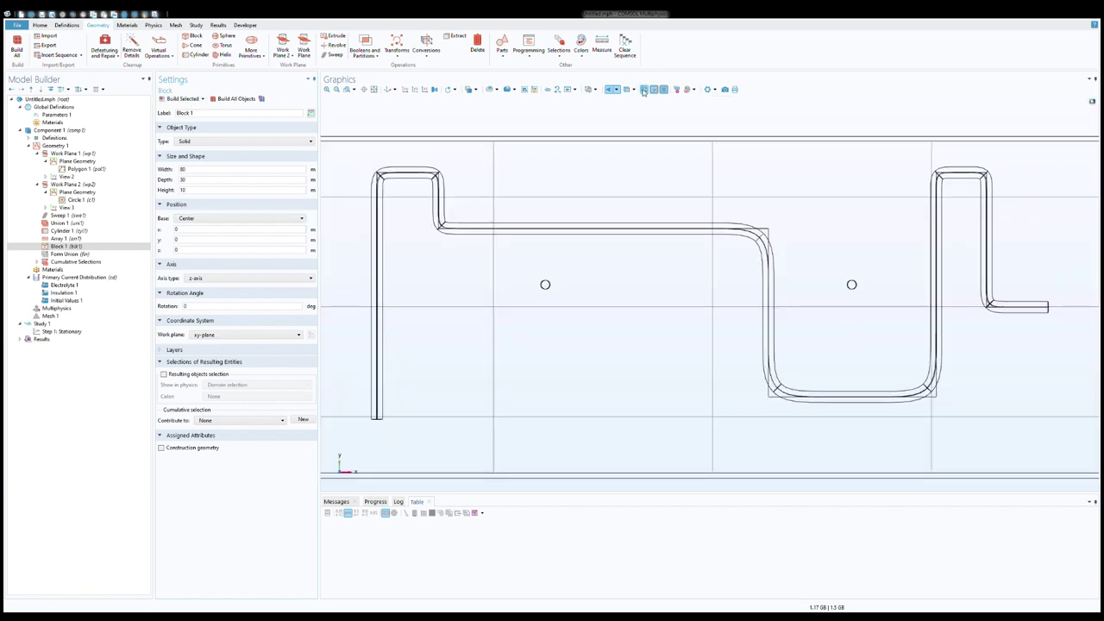
pyautogui.click(337, 89)
pyautogui.moveTo(413, 317); pyautogui.dragTo(514, 279)
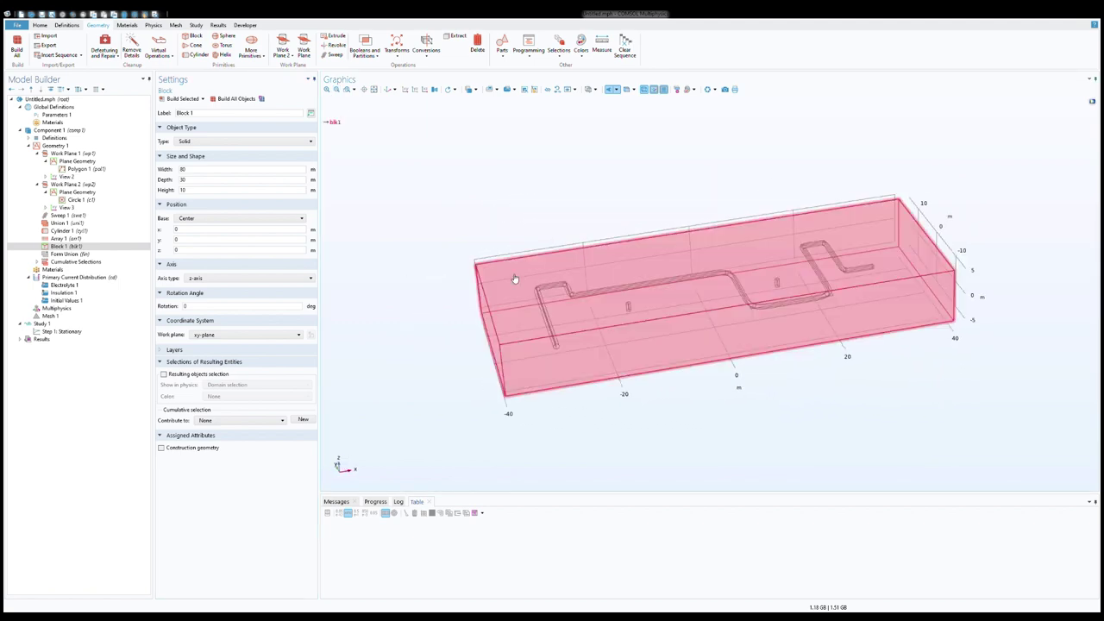
pyautogui.click(581, 298)
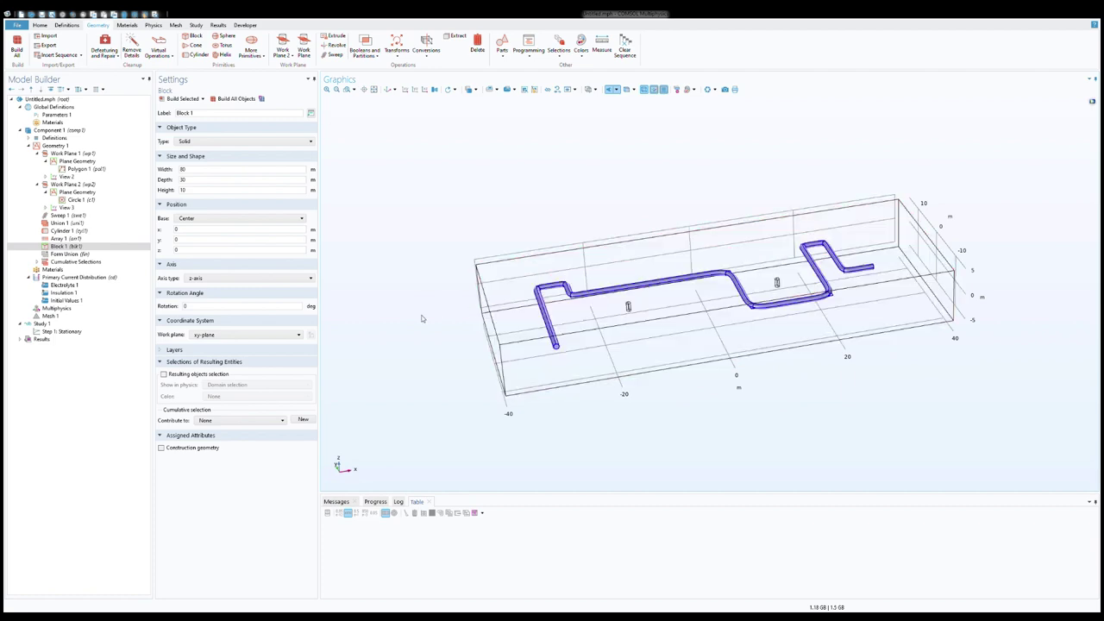
pyautogui.moveTo(581, 297); pyautogui.dragTo(413, 353)
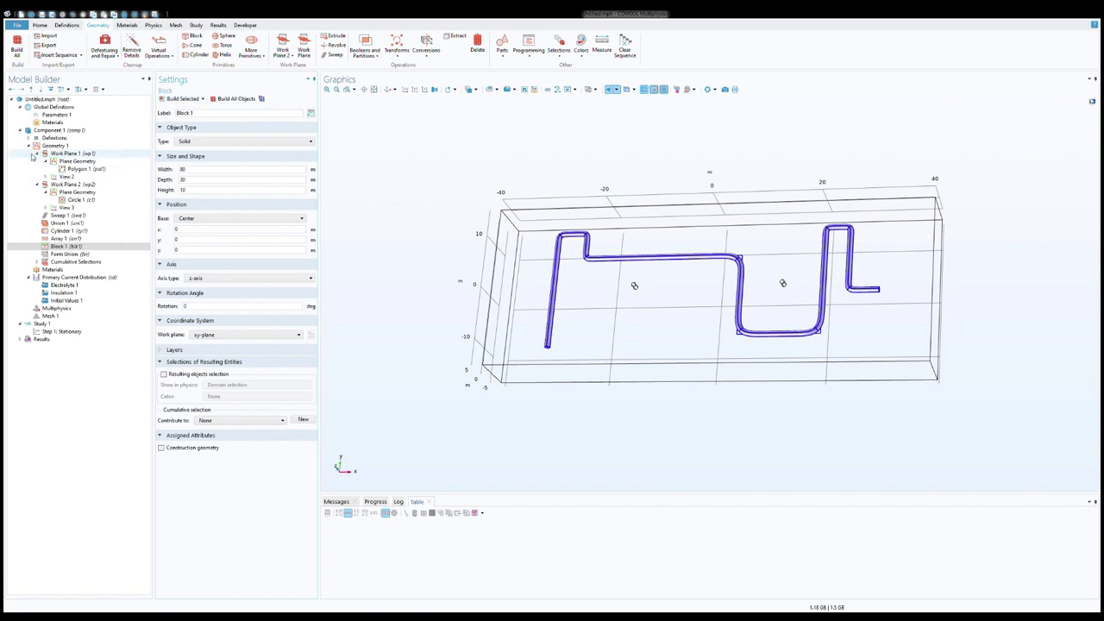
pyautogui.click(53, 145)
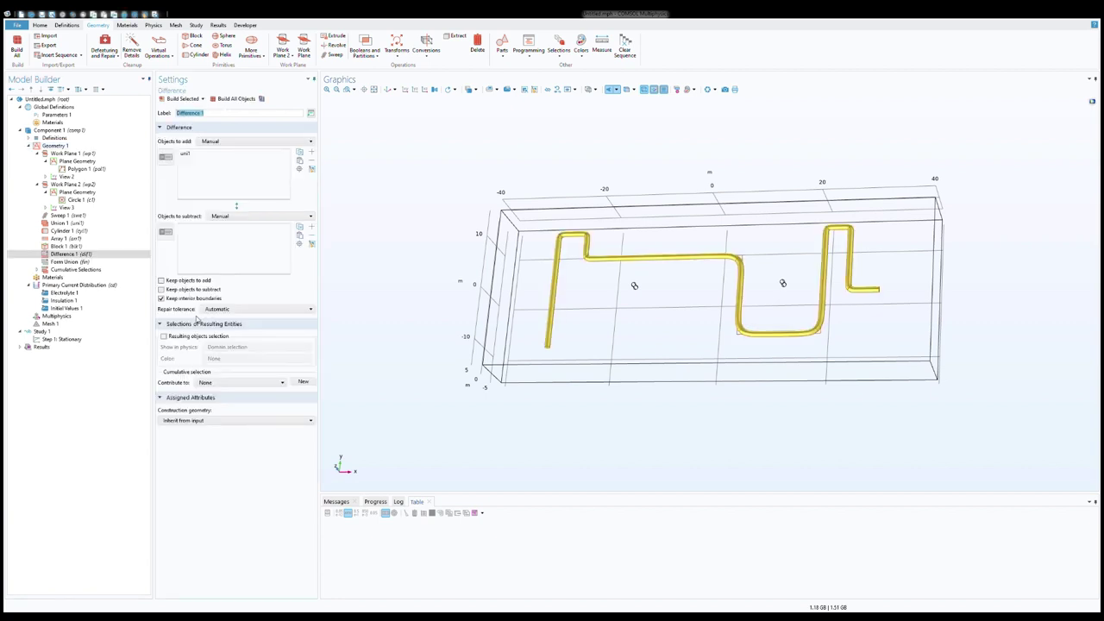
# Set blk1 as the object to add and the pipe and anodes as objects to subtract
pyautogui.click(312, 169)
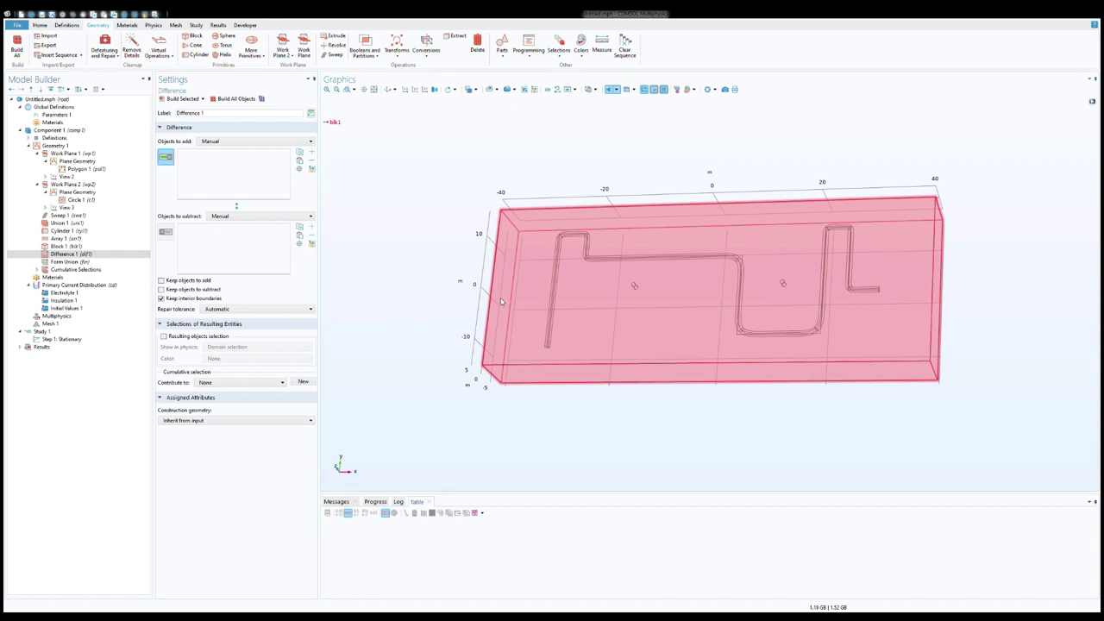
pyautogui.click(502, 302)
pyautogui.click(166, 232)
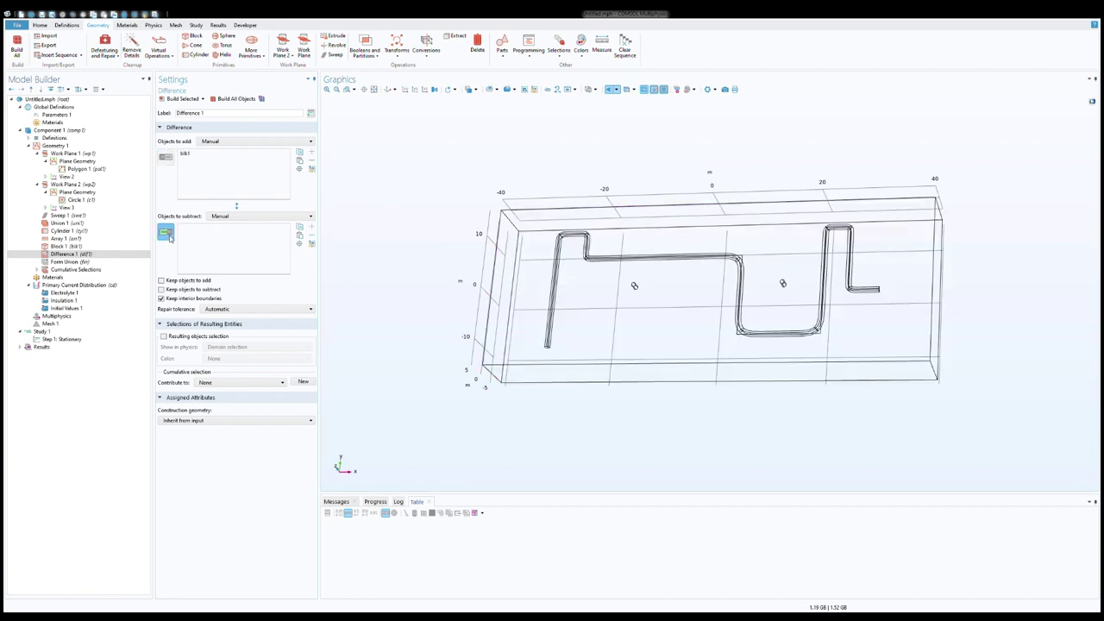
pyautogui.moveTo(424, 298); pyautogui.dragTo(436, 322)
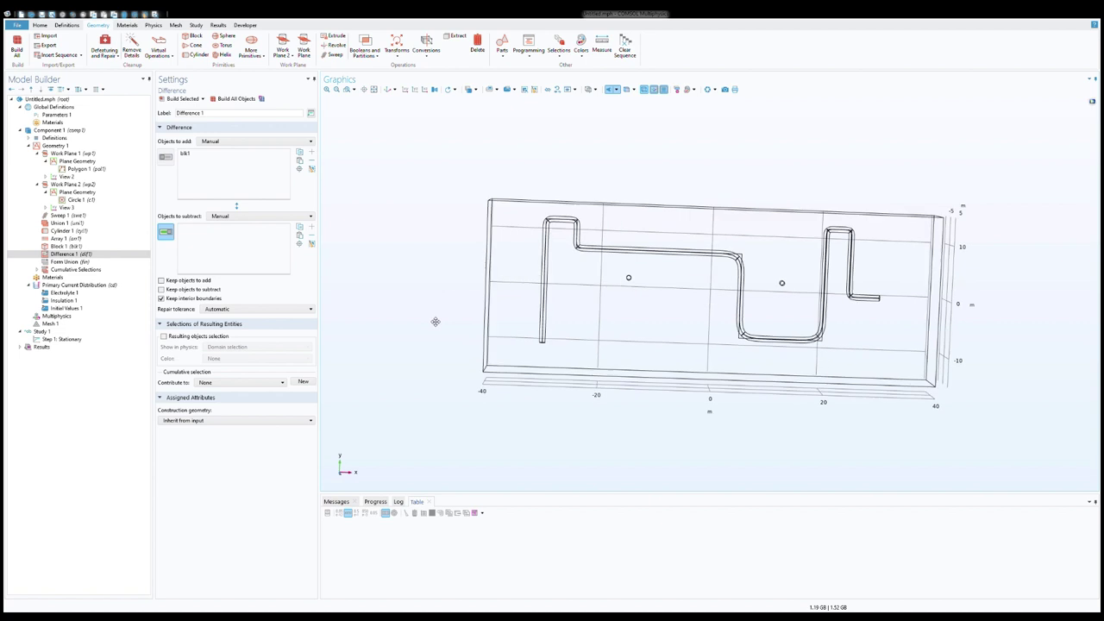
pyautogui.click(404, 89)
pyautogui.click(491, 88)
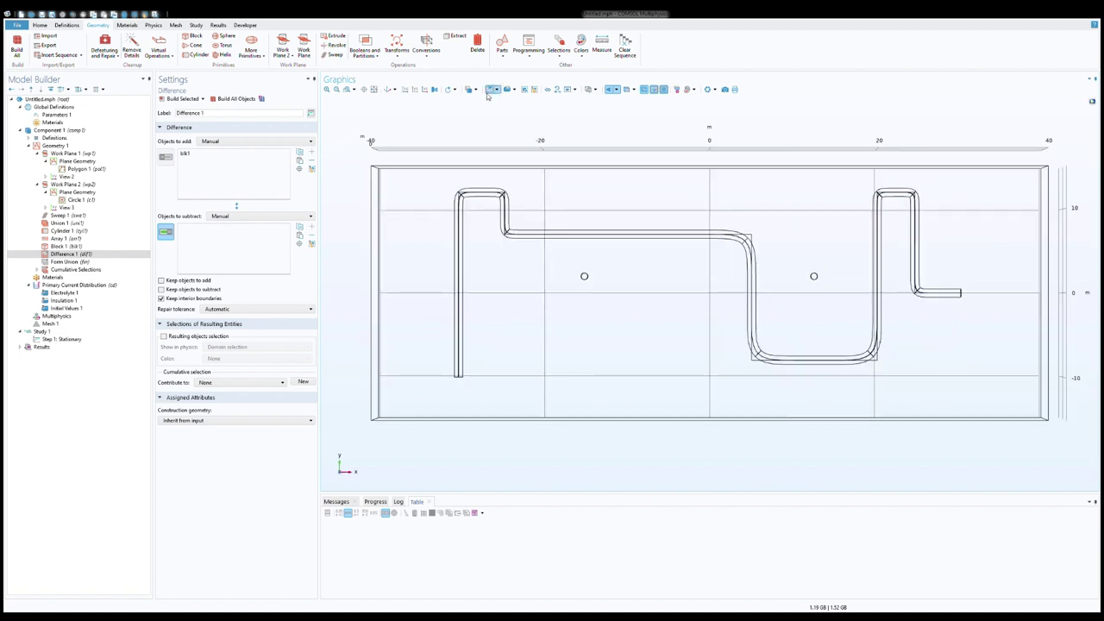
pyautogui.moveTo(441, 175); pyautogui.dragTo(1006, 402)
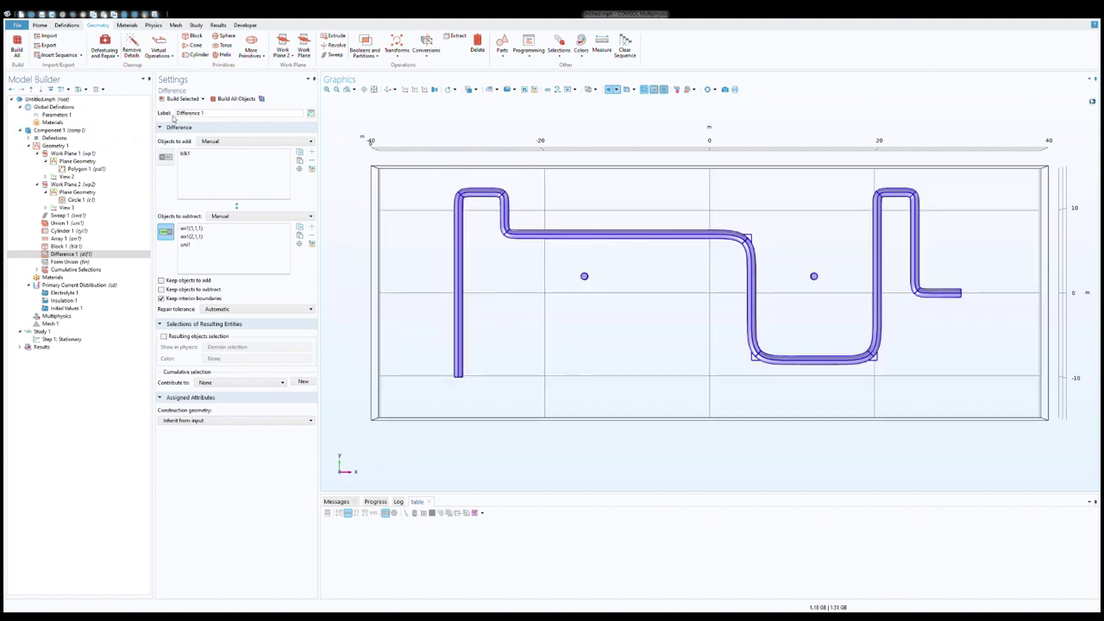
# Build Difference 1 and finalize the whole geometry at Form Union
pyautogui.click(185, 98)
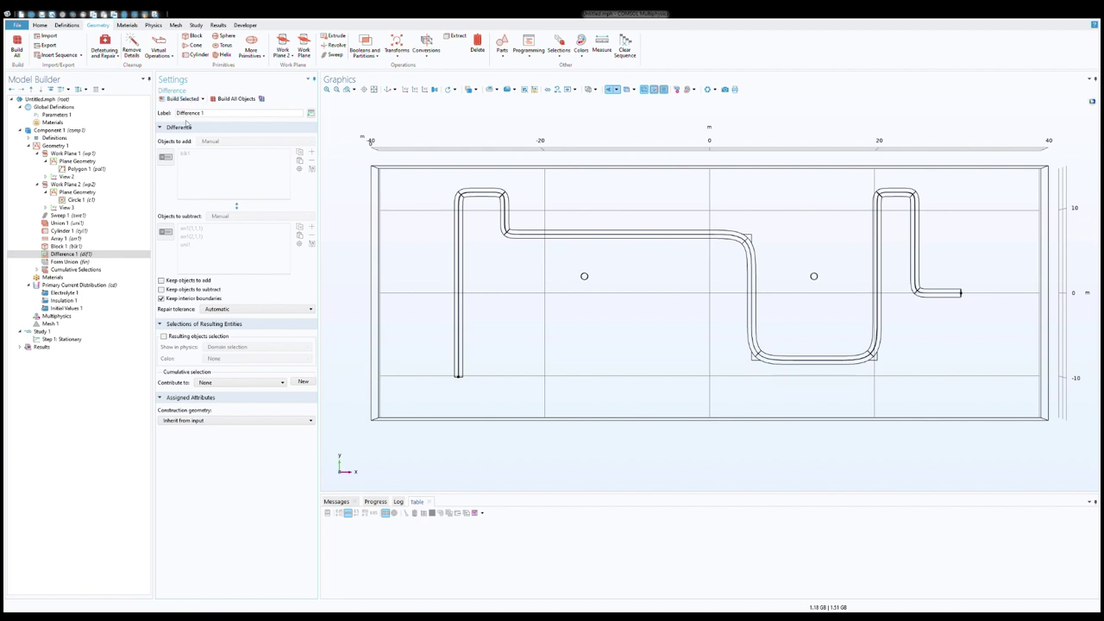
pyautogui.click(86, 262)
pyautogui.click(223, 100)
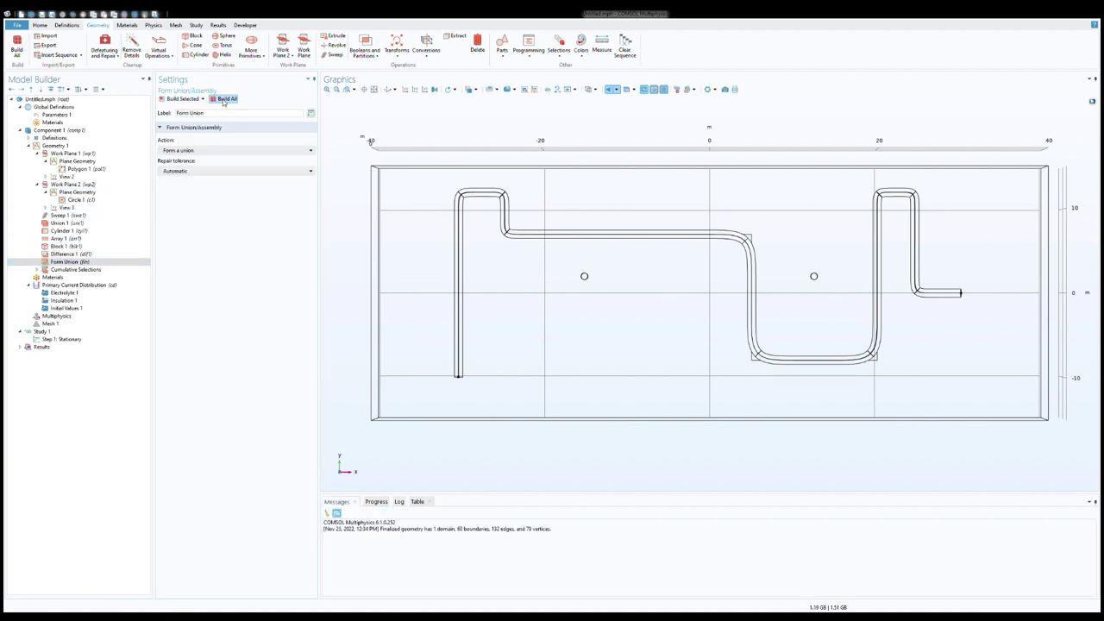
# Give Material 1 an electrolyte conductivity of 1/25 S/m
pyautogui.click(43, 279)
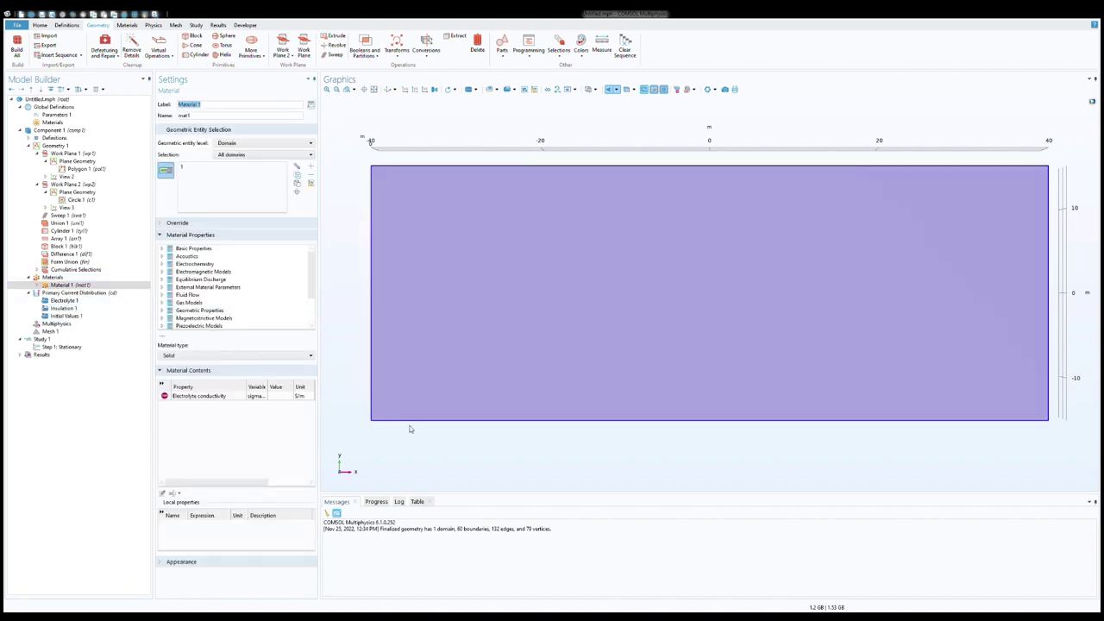
pyautogui.click(273, 397)
pyautogui.write('1')
pyautogui.write('00')
pyautogui.click(121, 400)
pyautogui.click(99, 295)
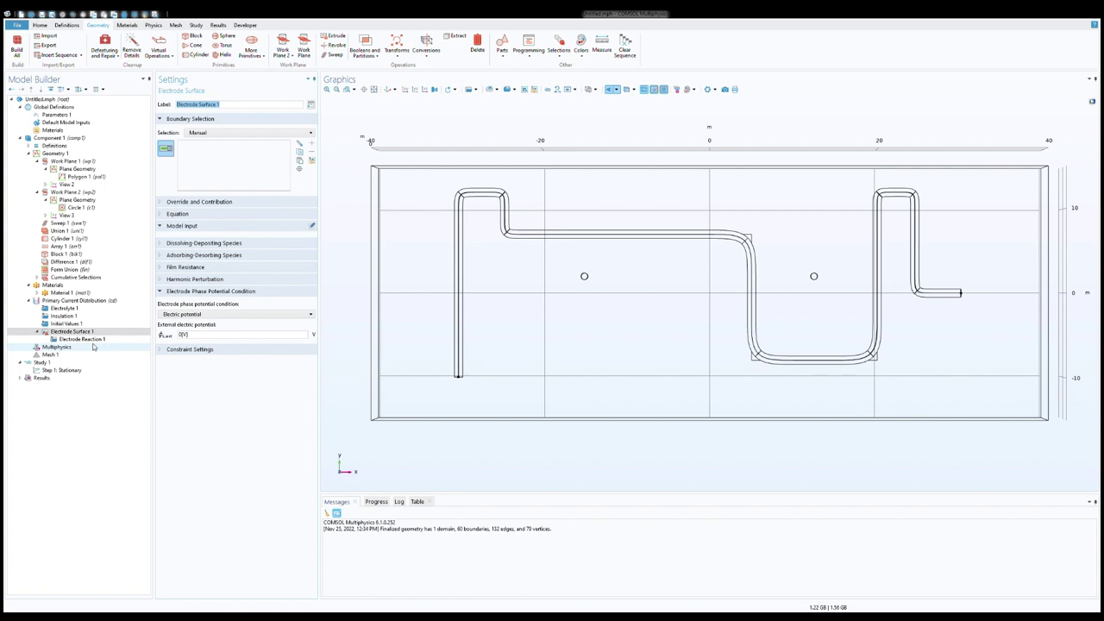
# Assign Canister Anode boundaries to Electrode Surface 1 with equilibrium potential -2 V
pyautogui.click(224, 145)
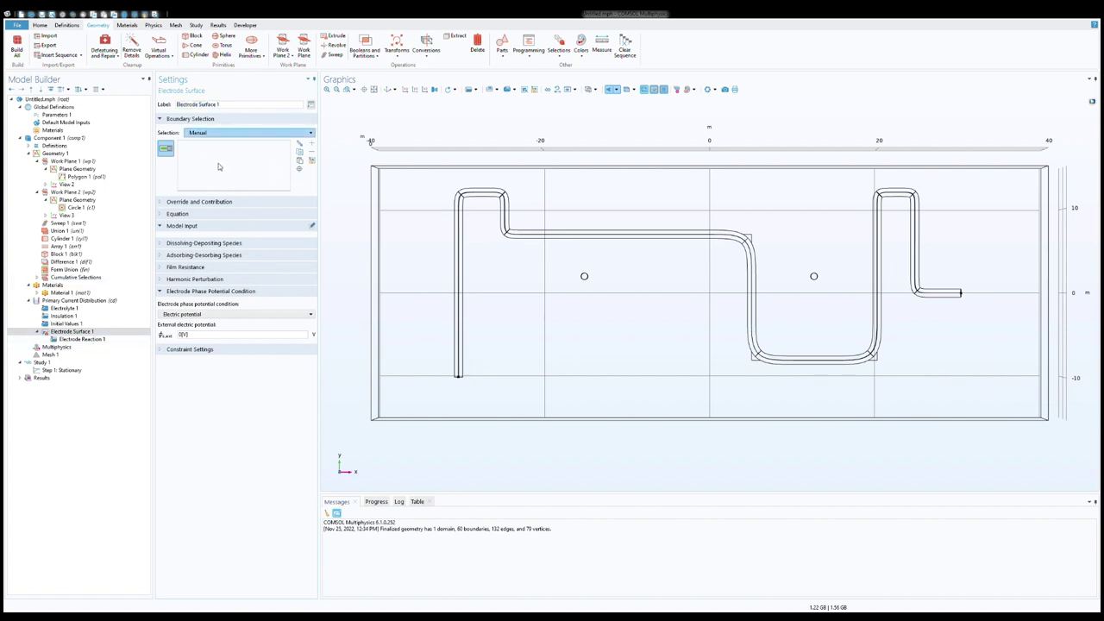
pyautogui.press('Down')
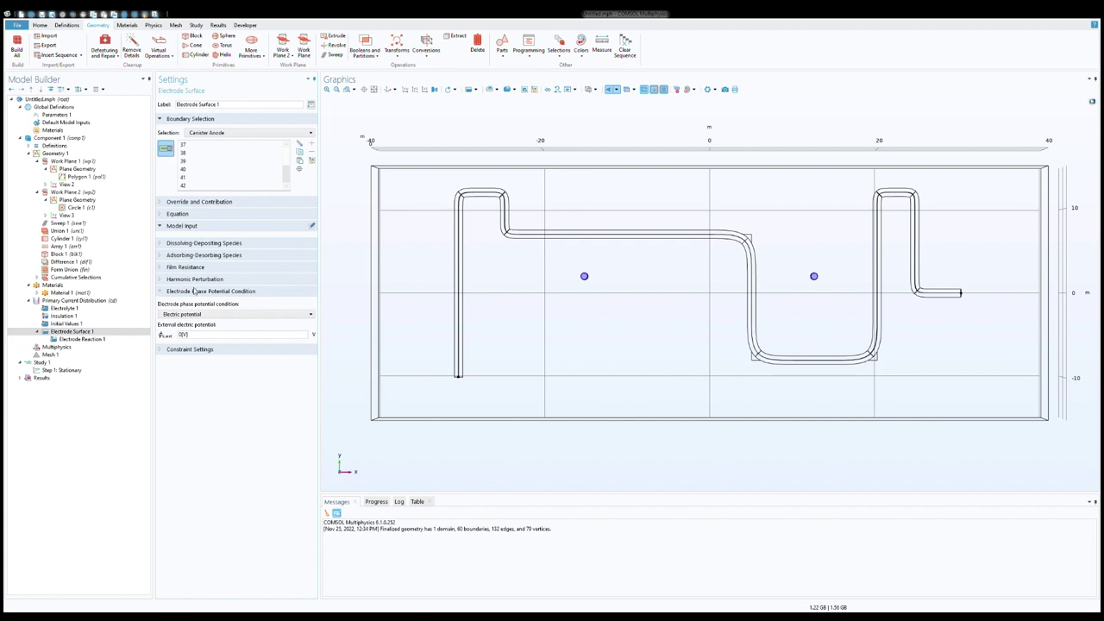
pyautogui.click(69, 340)
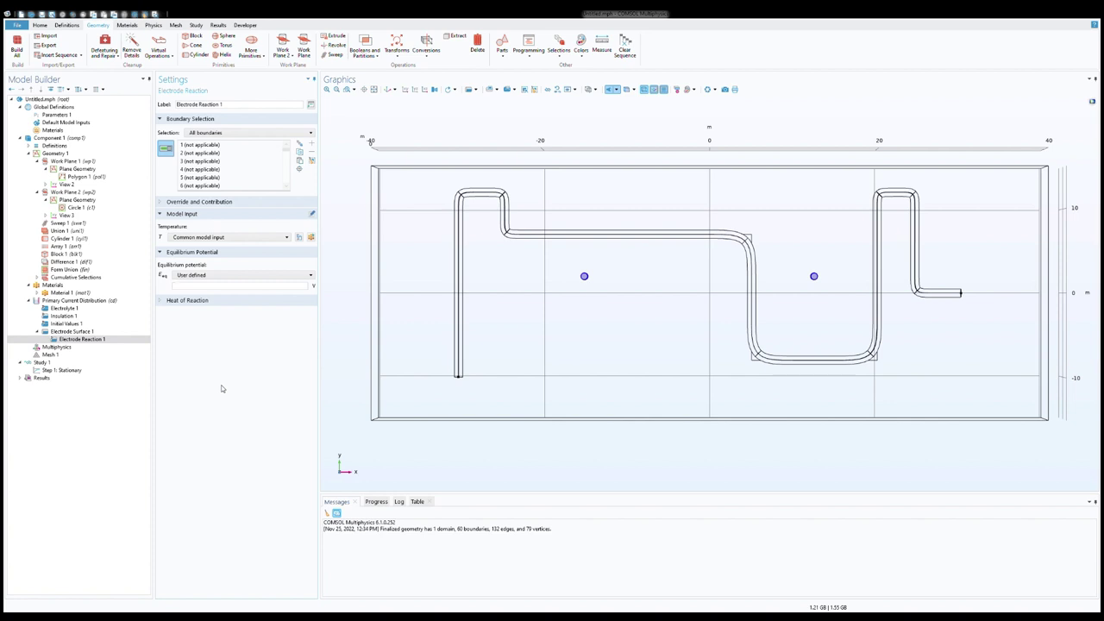
pyautogui.write('2')
pyautogui.click(92, 301)
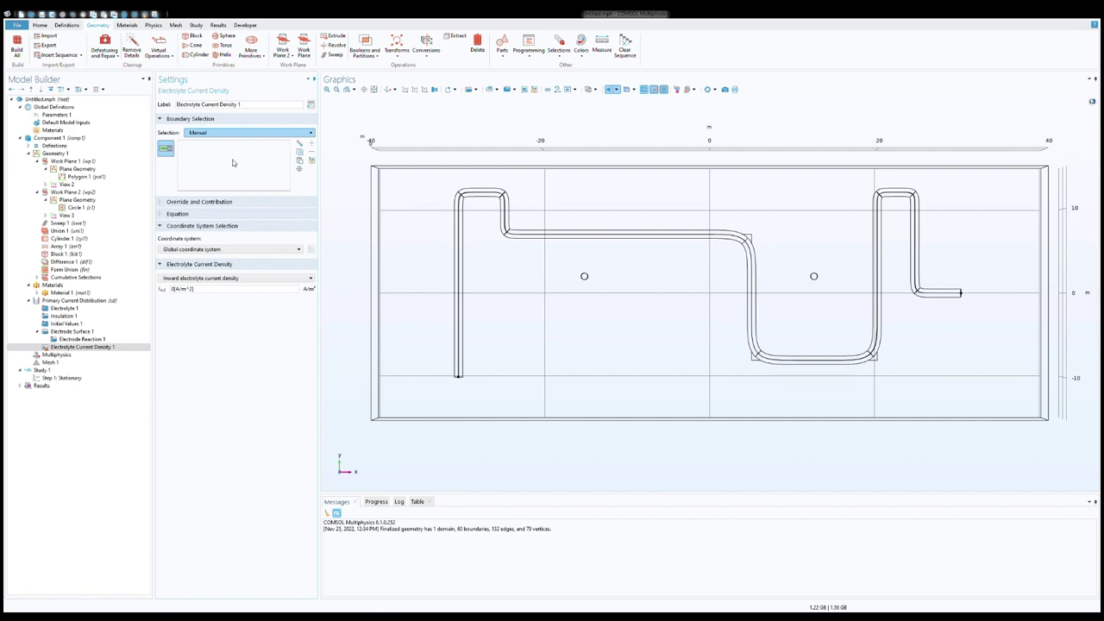
# Apply Electrolyte Current Density to SW Pipeline with inward current density 0.020*0.1 A/m²
pyautogui.press('Down')
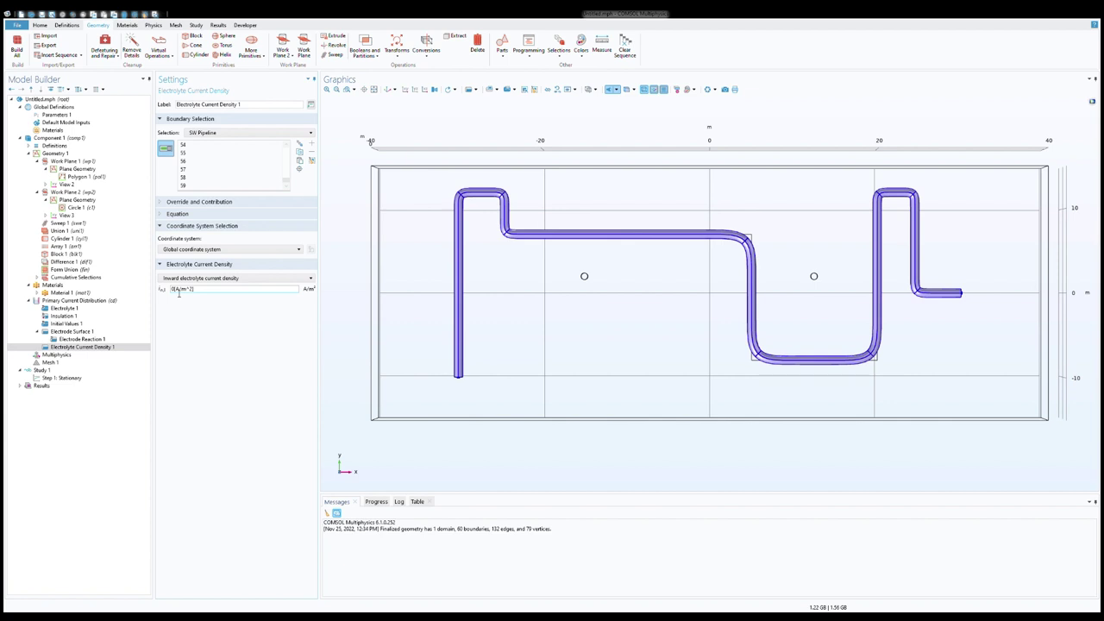
pyautogui.doubleClick(174, 289)
pyautogui.press('BackSpace')
pyautogui.write('20[m')
pyautogui.press('BackSpace')
pyautogui.write('0.2')
pyautogui.press('Right')
pyautogui.write('0*')
pyautogui.write('0.1')
pyautogui.click(57, 363)
# Build the mesh and make the block transparent to reveal the pipeline
pyautogui.click(173, 99)
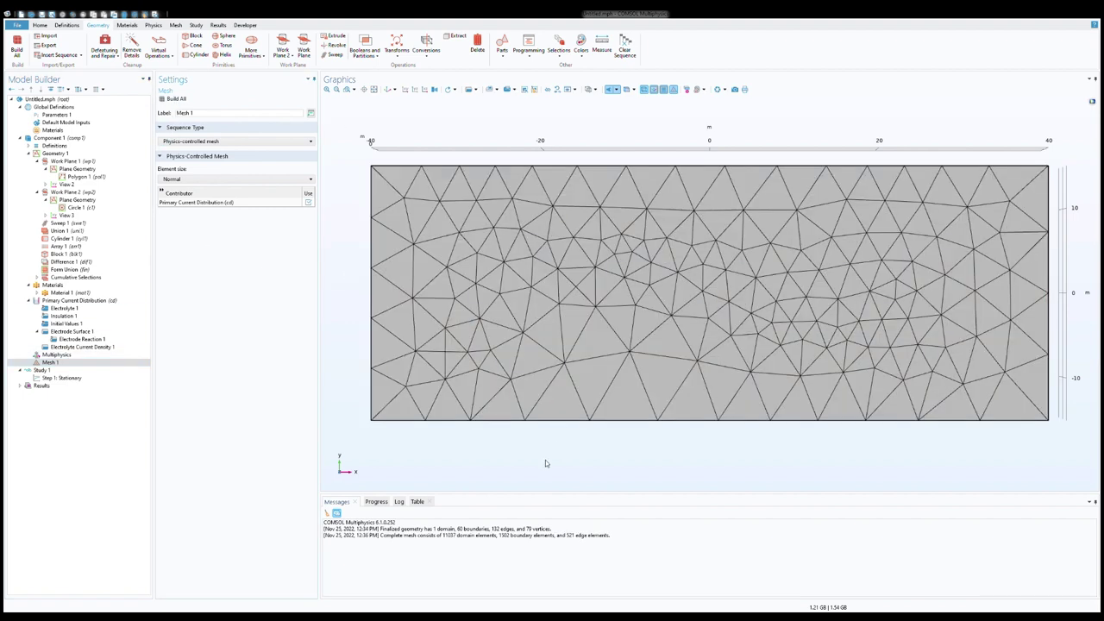
pyautogui.moveTo(545, 463); pyautogui.dragTo(544, 453)
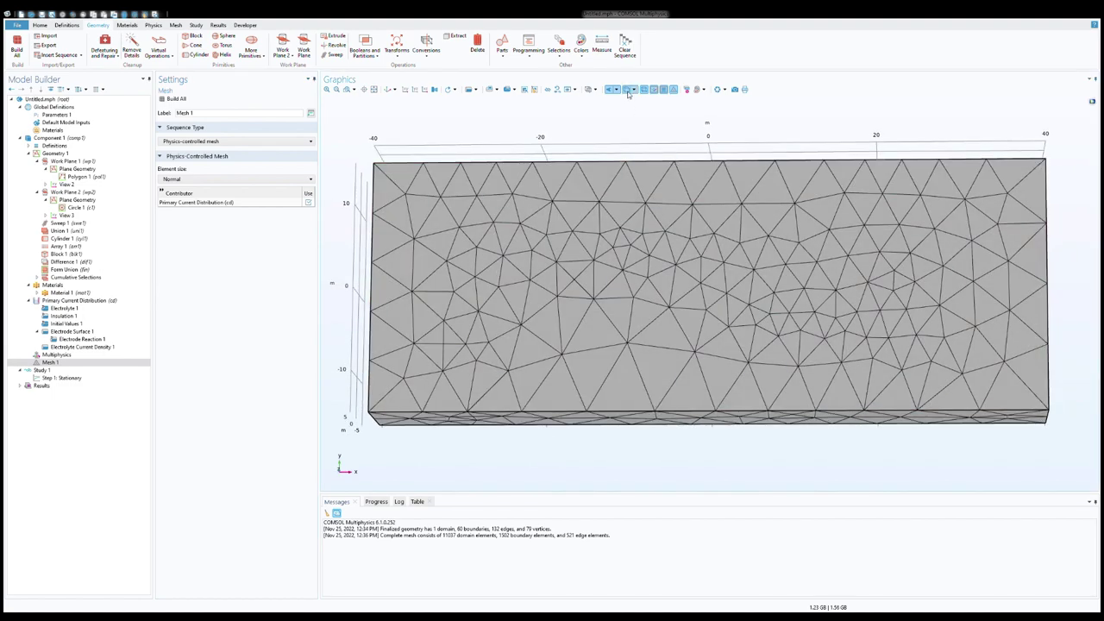
pyautogui.click(628, 89)
pyautogui.moveTo(633, 323); pyautogui.dragTo(647, 305)
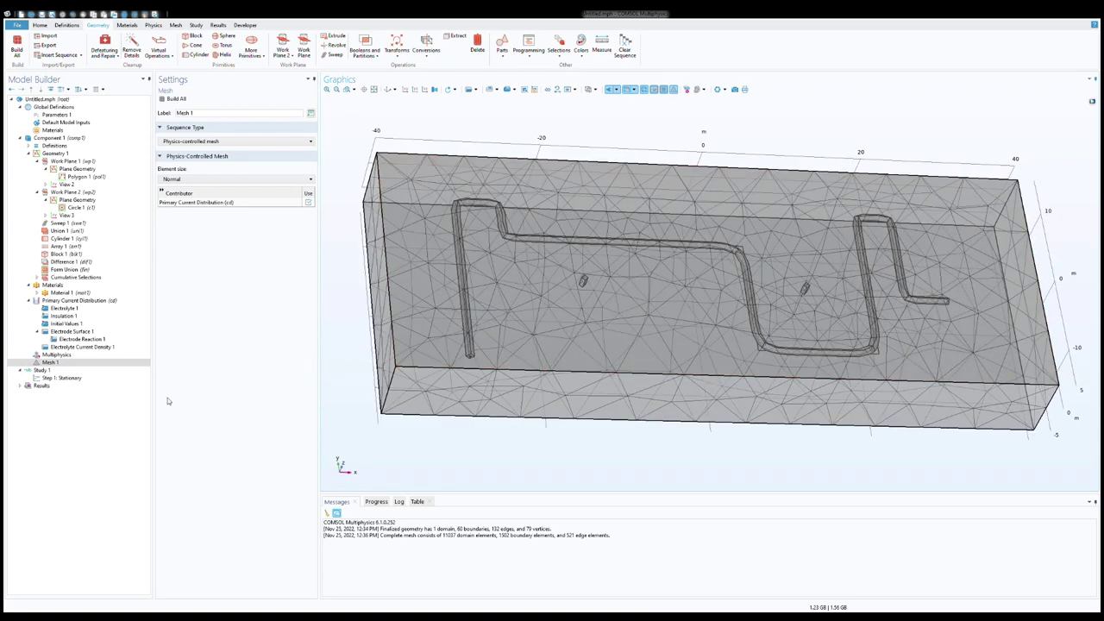
# Compute Study 1, review the current density and electrode potential plots, and add a 3D plot group
pyautogui.click(41, 371)
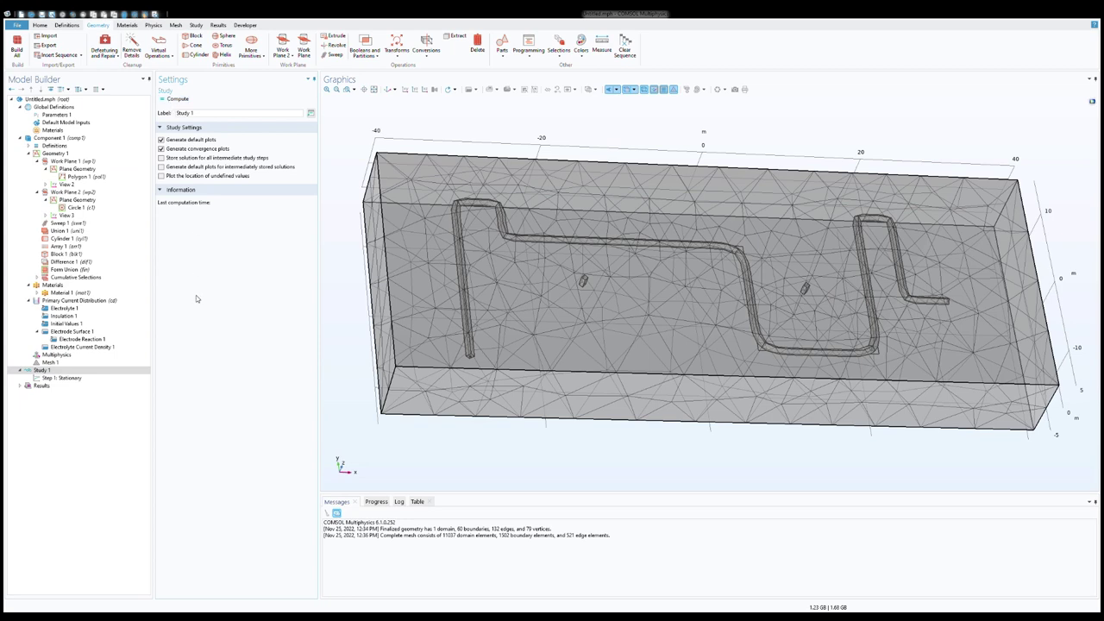
pyautogui.press('F8')
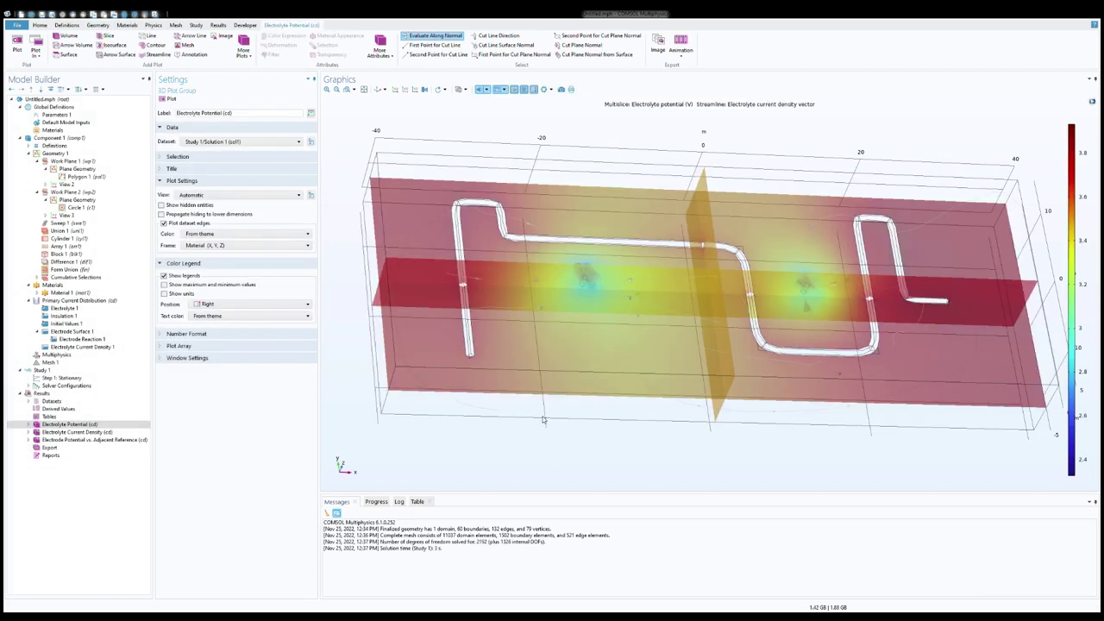
pyautogui.click(90, 433)
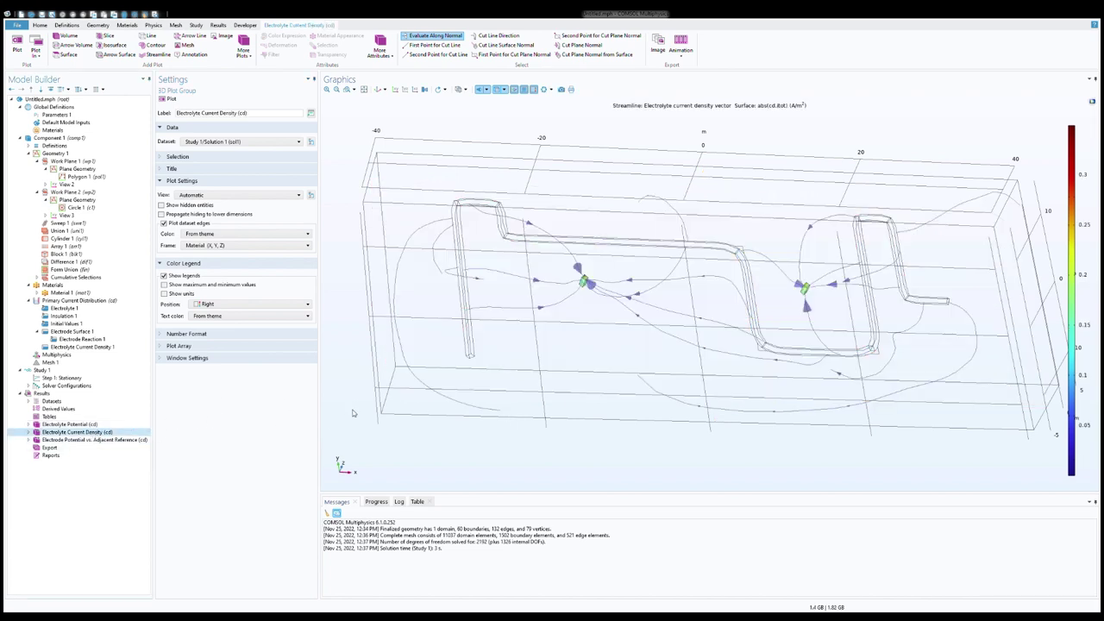
pyautogui.moveTo(383, 402); pyautogui.dragTo(373, 401)
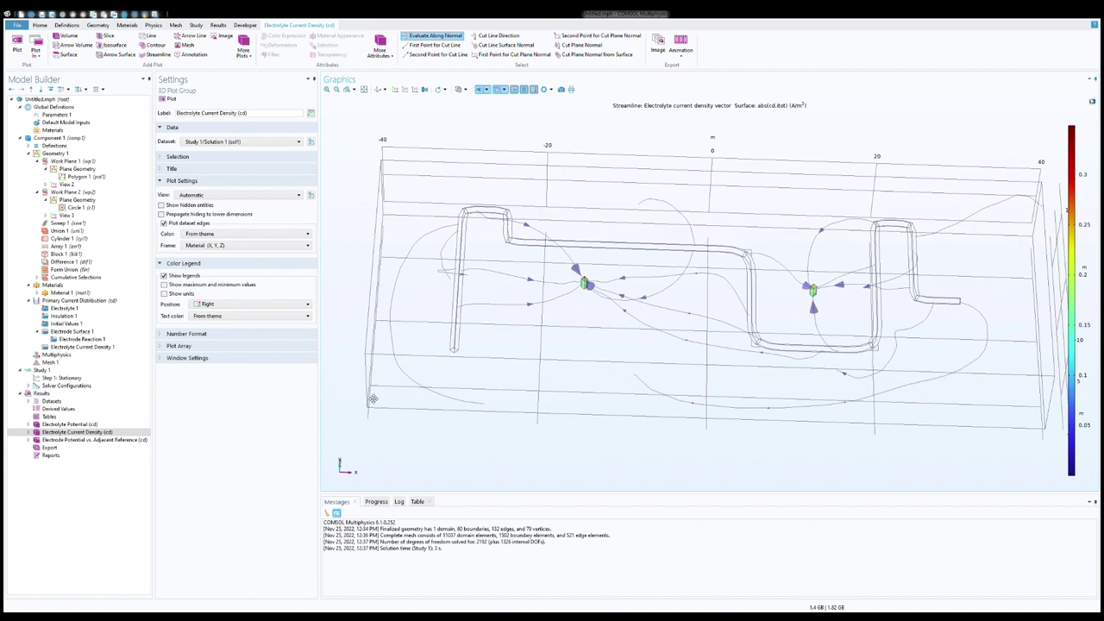
pyautogui.click(114, 440)
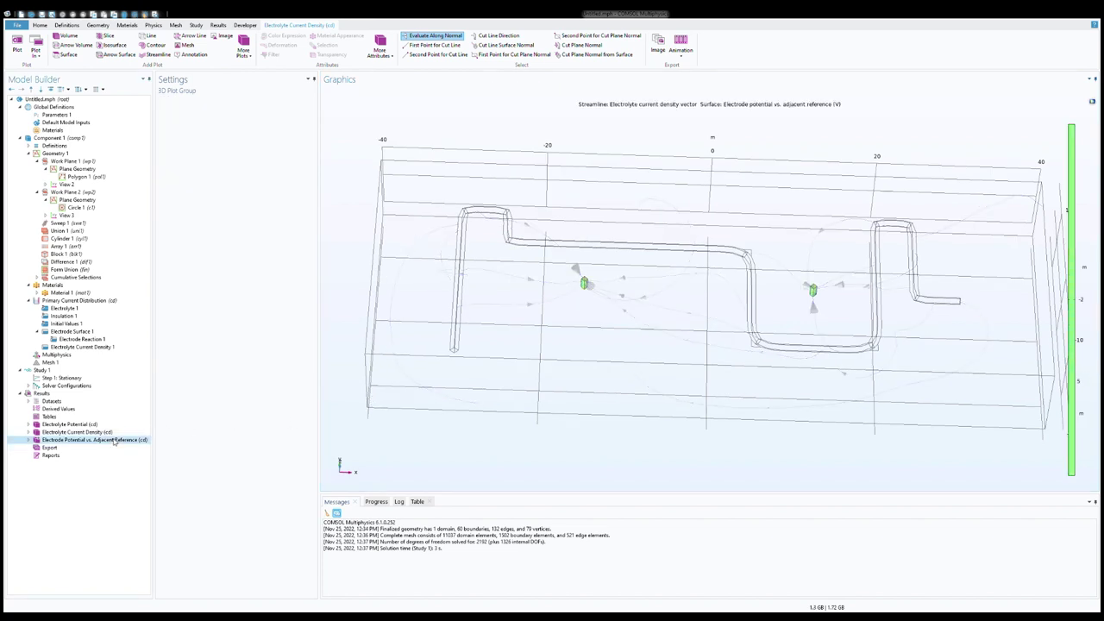
pyautogui.click(50, 393)
pyautogui.rightClick(53, 394)
# Add a Surface plot of -phil in 3D Plot Group 4 with manual colour range -1.5 to -0.45
pyautogui.click(63, 402)
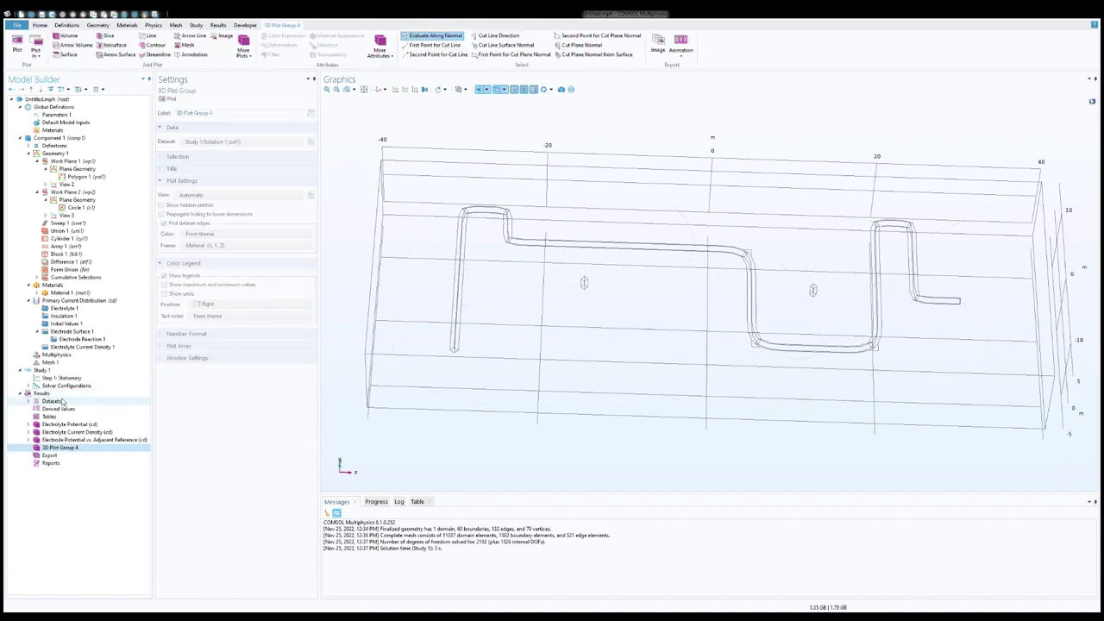
pyautogui.click(65, 449)
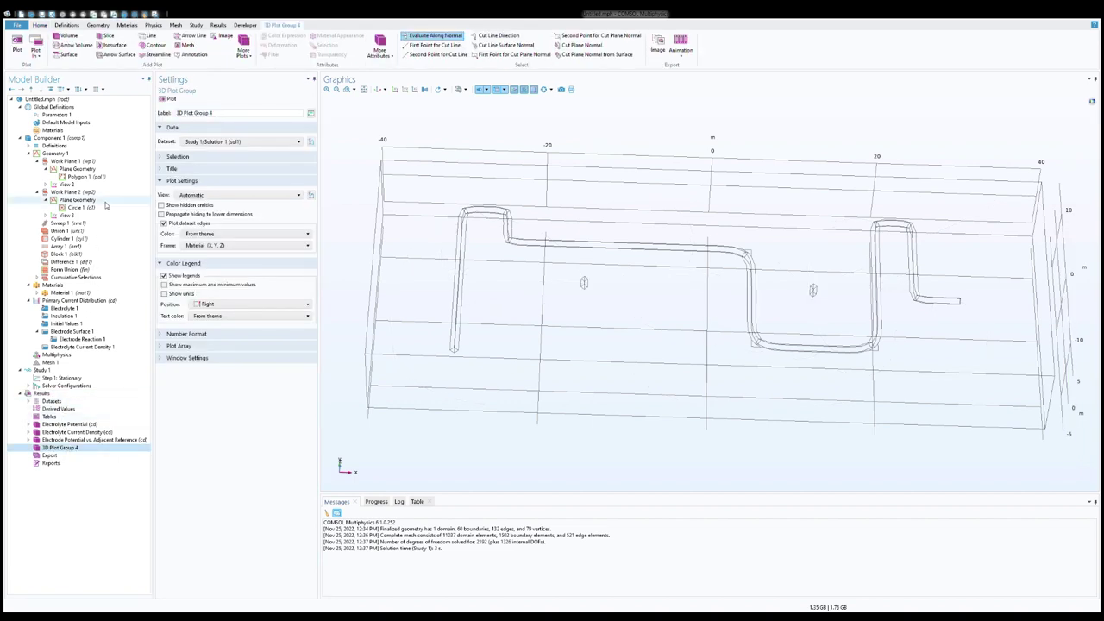
pyautogui.click(180, 180)
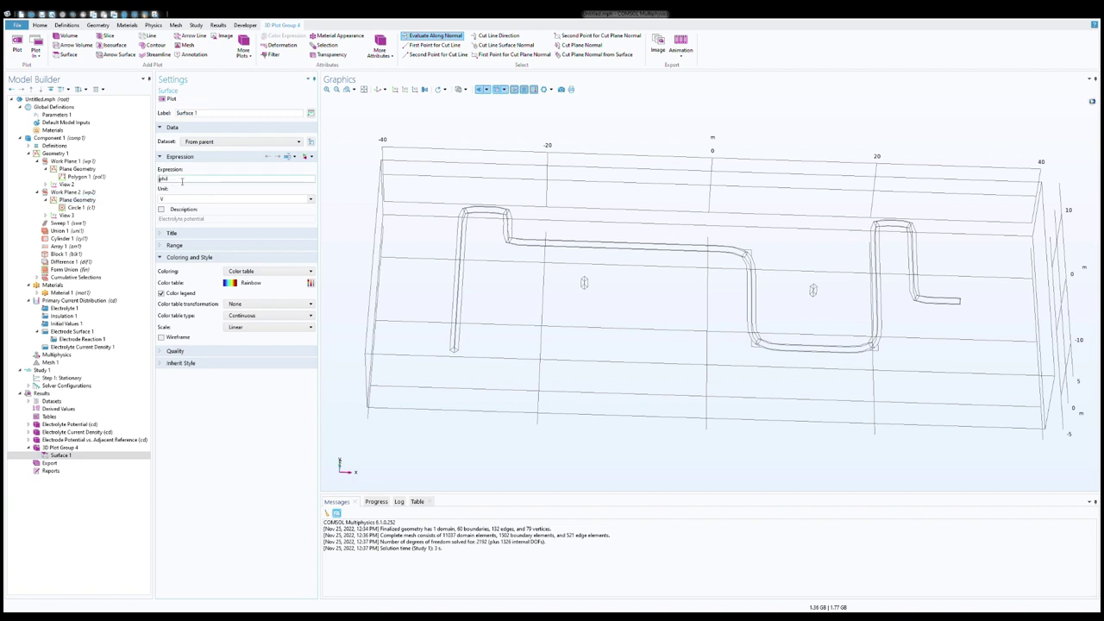
pyautogui.doubleClick(161, 179)
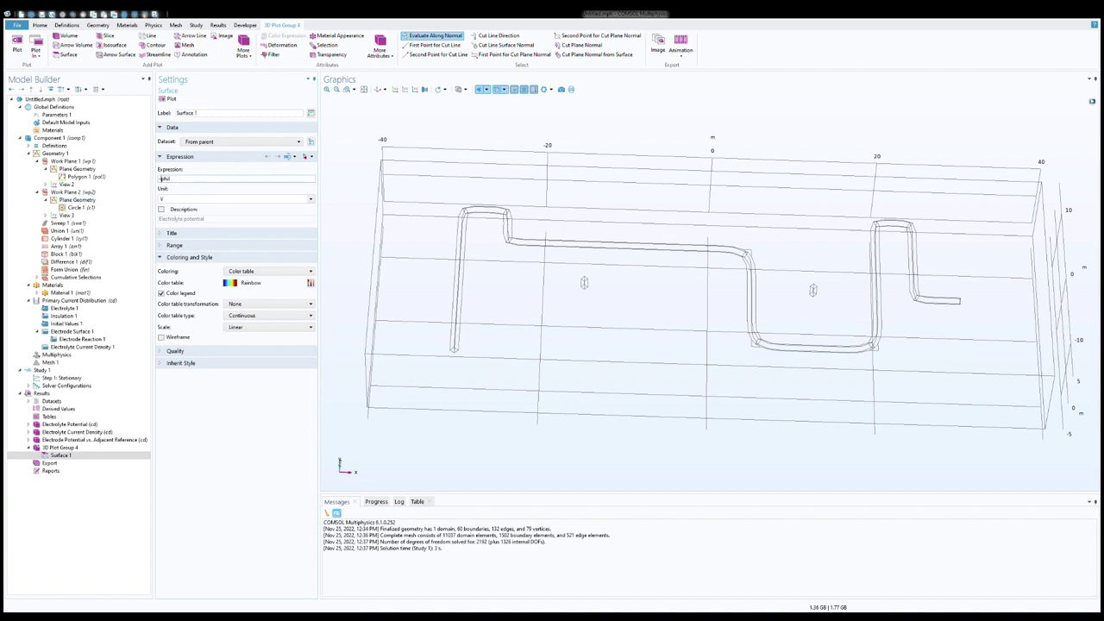
pyautogui.click(161, 246)
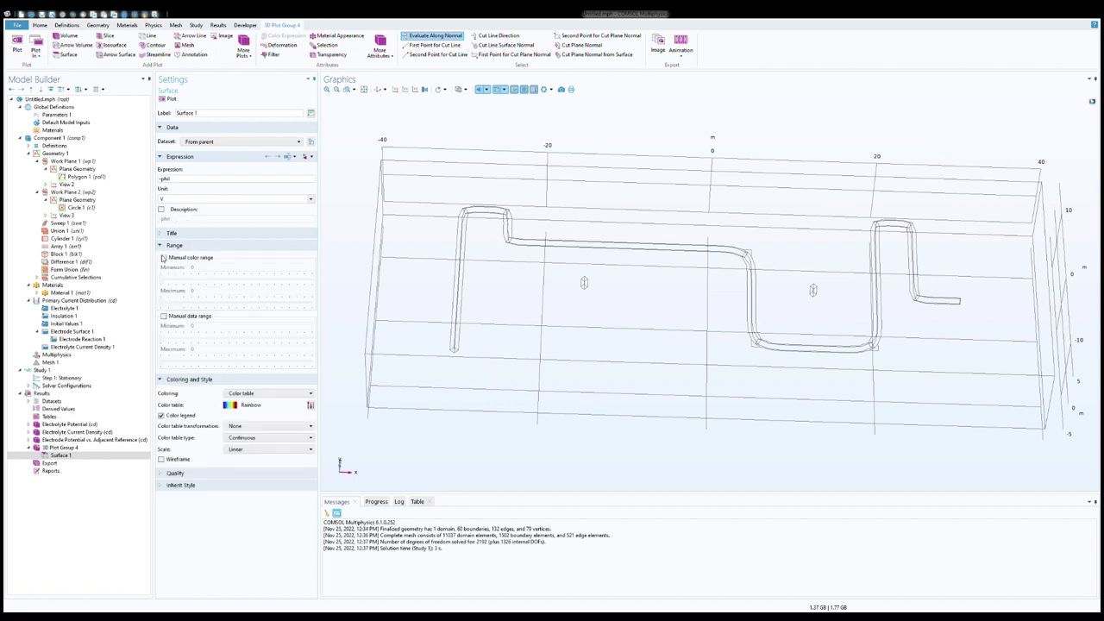
pyautogui.click(163, 257)
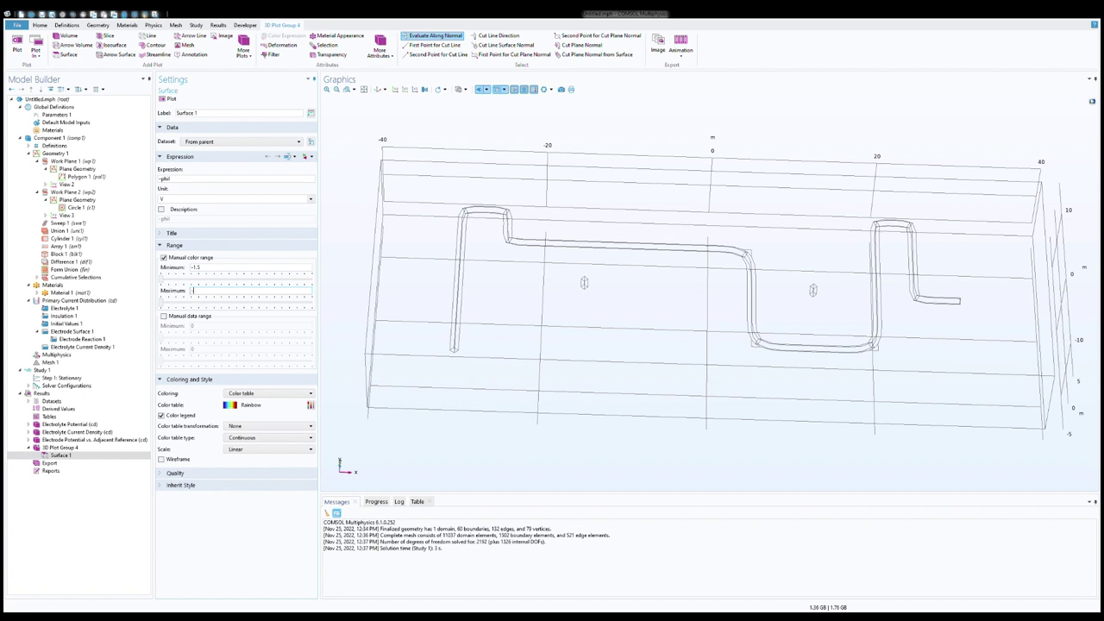
pyautogui.write('5')
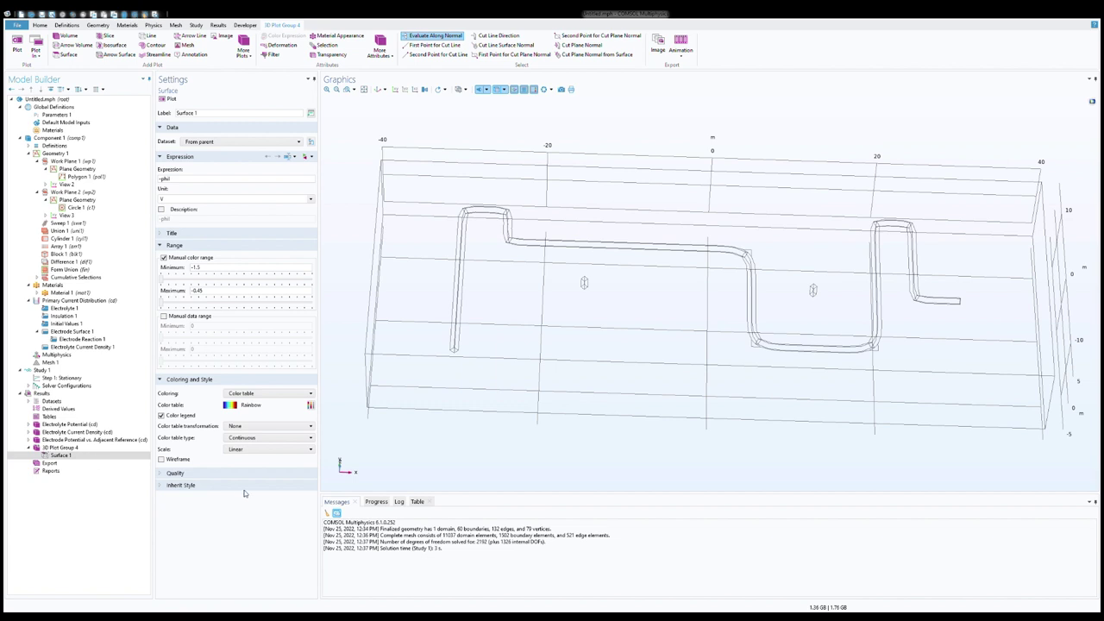
pyautogui.click(74, 448)
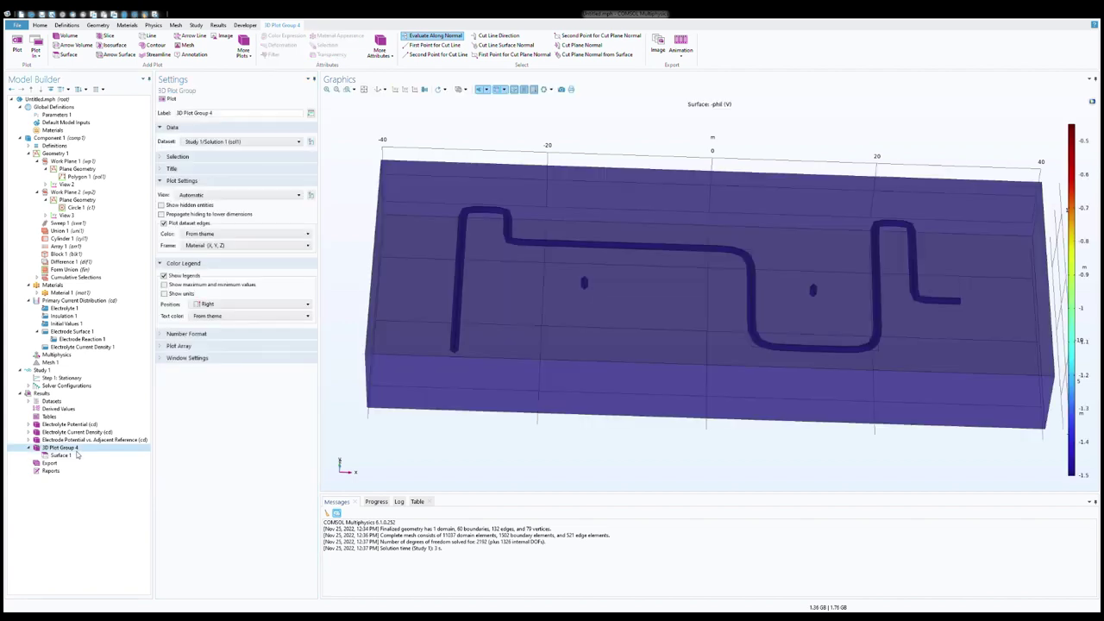
# Add a Selection to Surface 1 covering the box-selected pipeline and anode boundaries, then replot
pyautogui.click(60, 455)
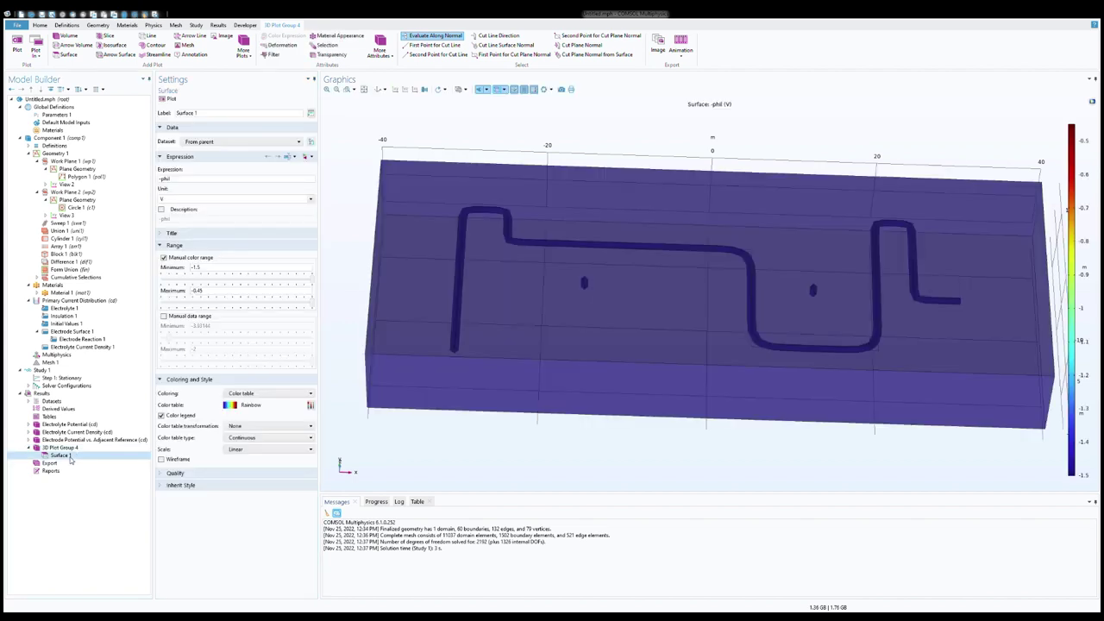
pyautogui.rightClick(72, 460)
pyautogui.click(109, 315)
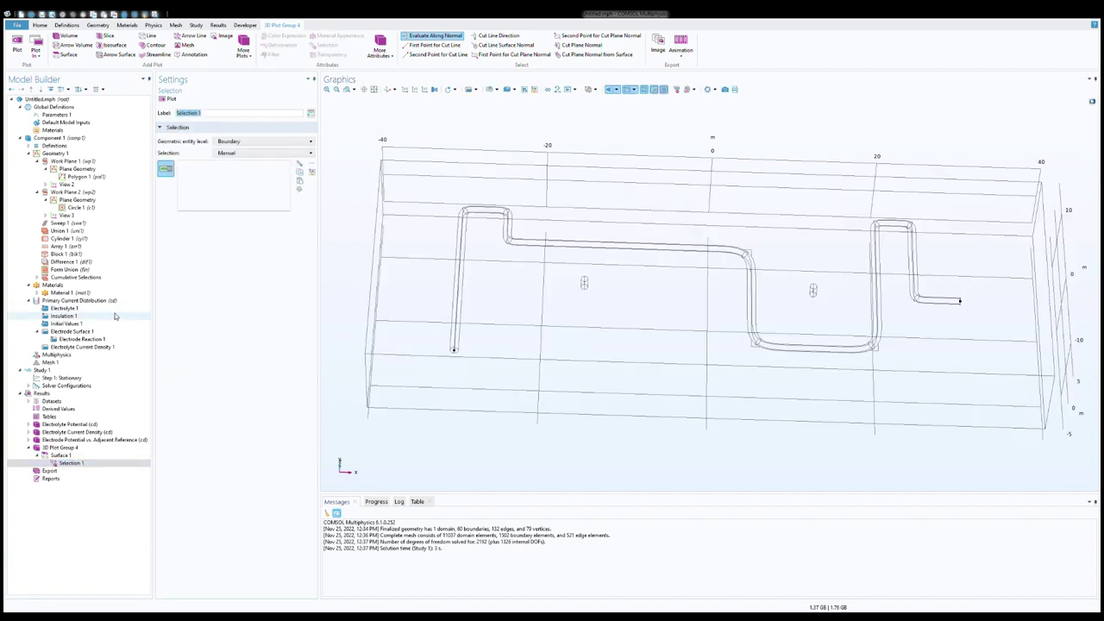
pyautogui.click(255, 159)
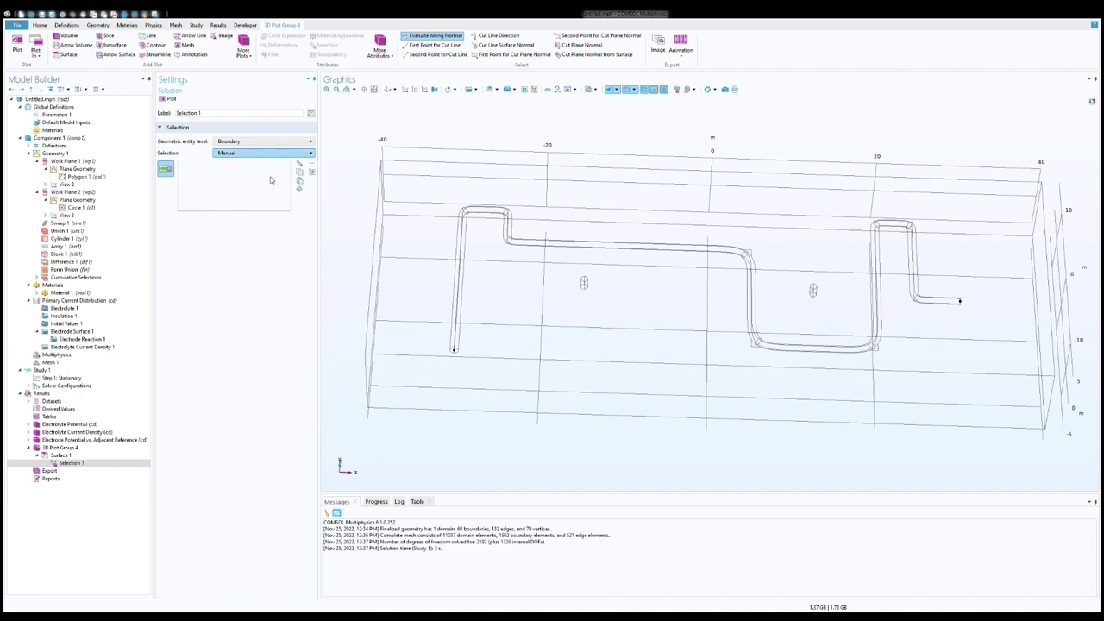
pyautogui.click(404, 91)
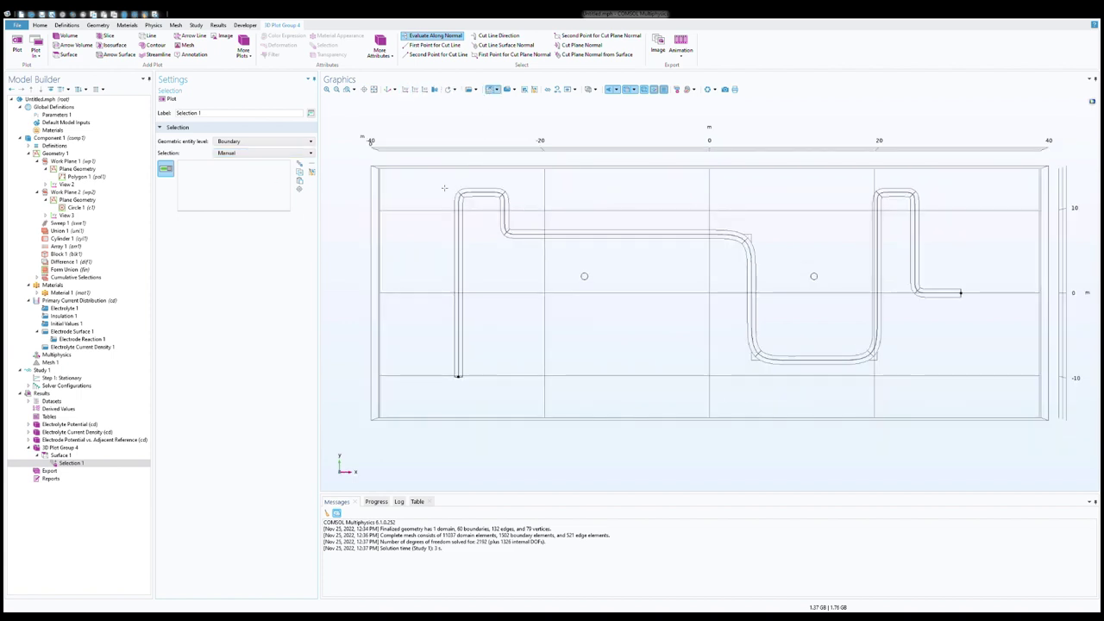
pyautogui.moveTo(437, 181); pyautogui.dragTo(972, 403)
pyautogui.click(169, 99)
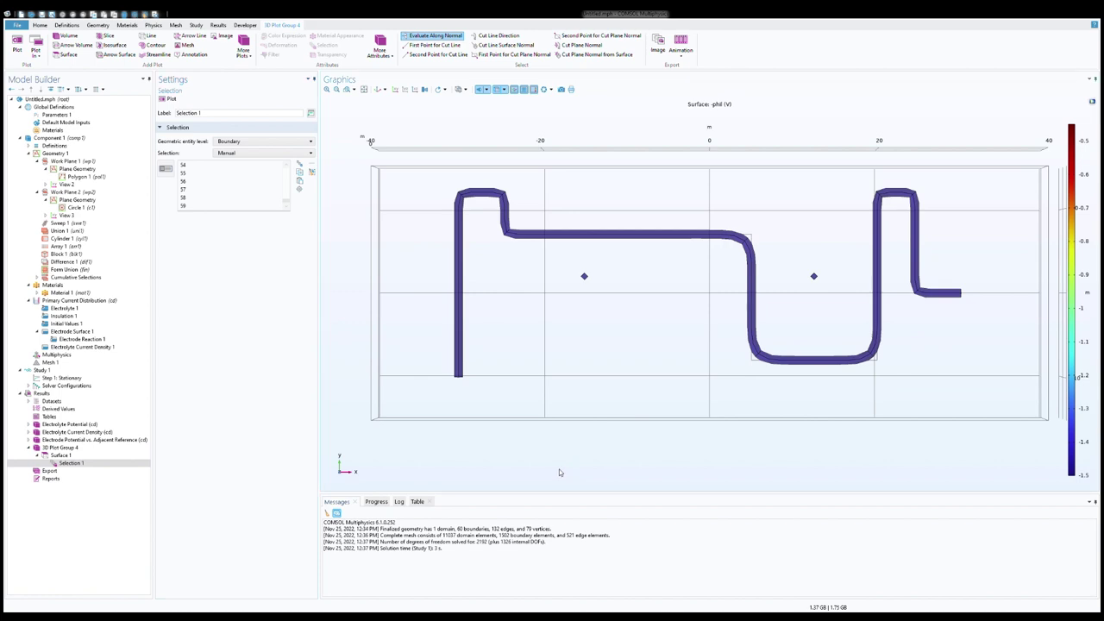
pyautogui.moveTo(559, 469); pyautogui.dragTo(565, 428)
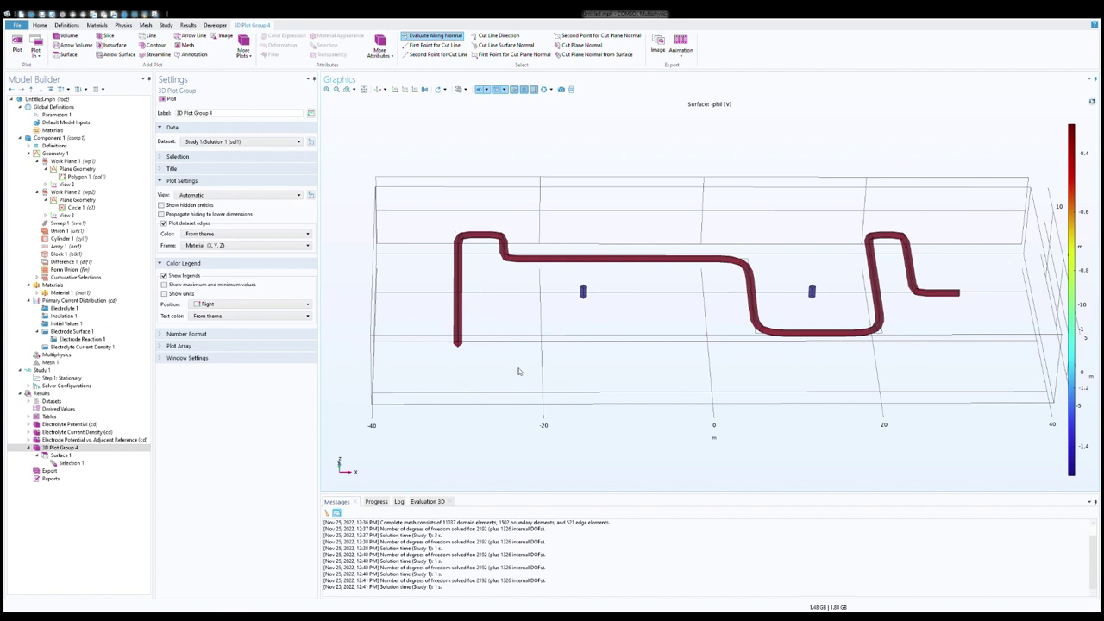
# Recompute the study and view the -phil potential on the pipe and anodes in 3D Plot Group 4
pyautogui.click(77, 339)
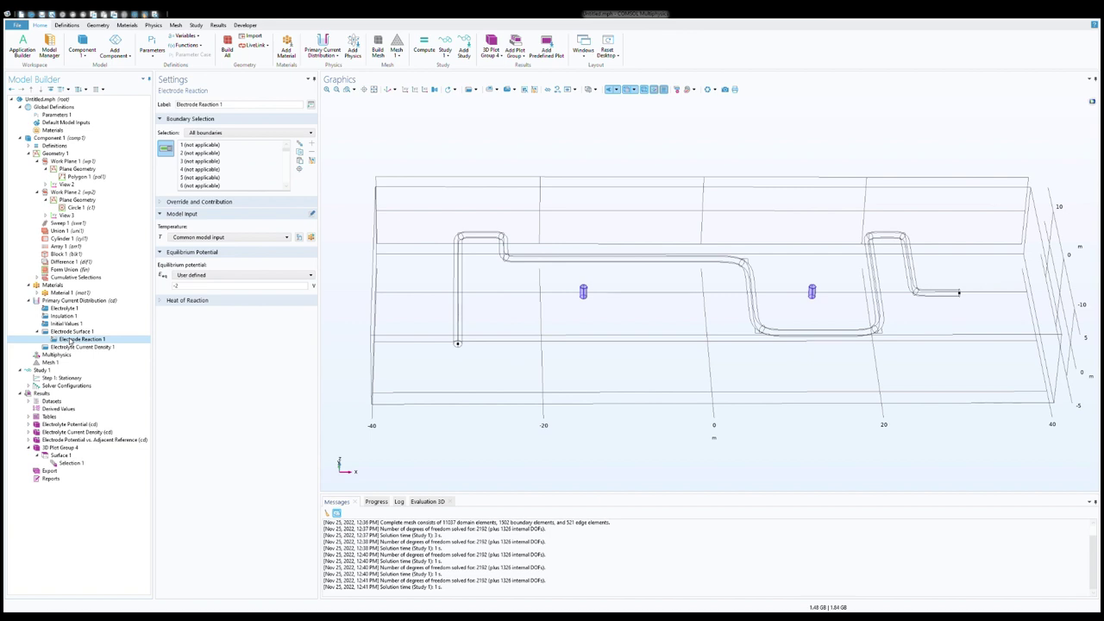
pyautogui.click(69, 347)
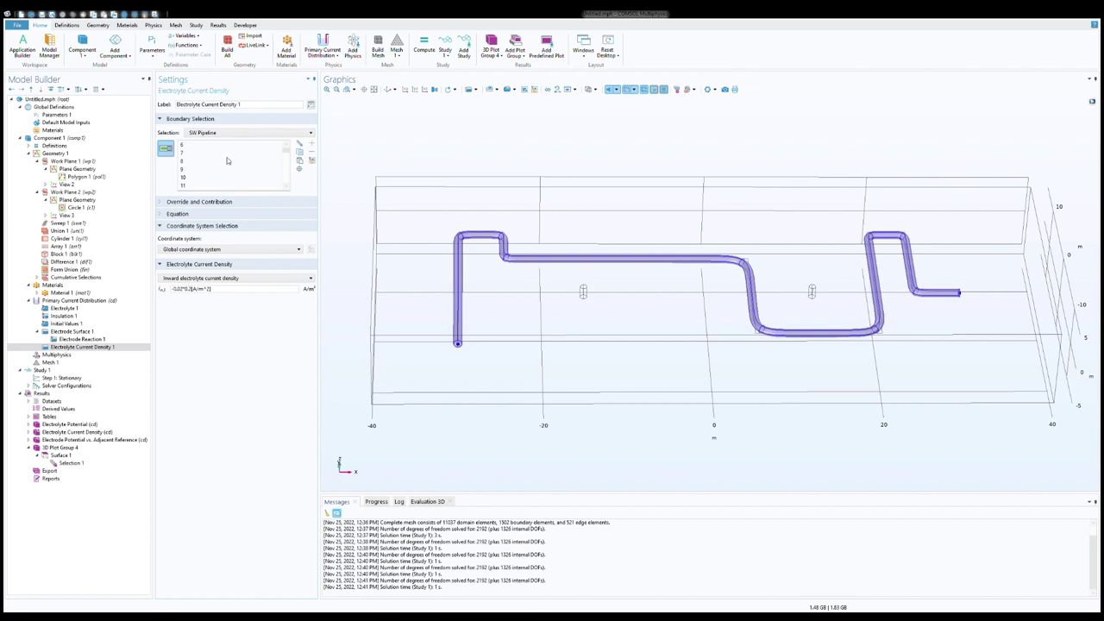
pyautogui.click(428, 49)
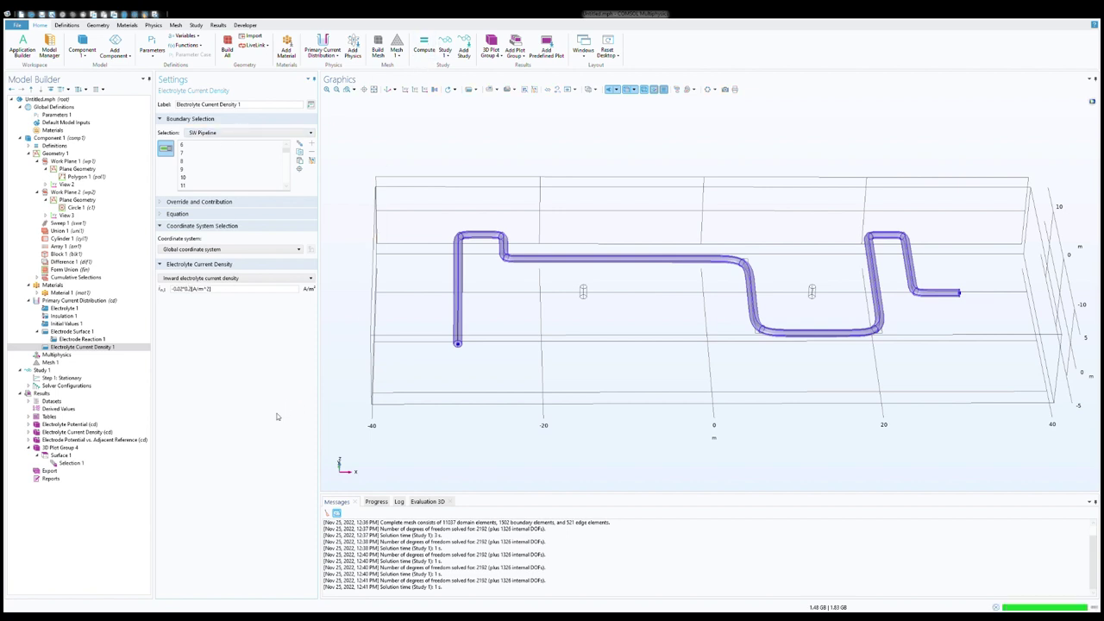
pyautogui.click(62, 447)
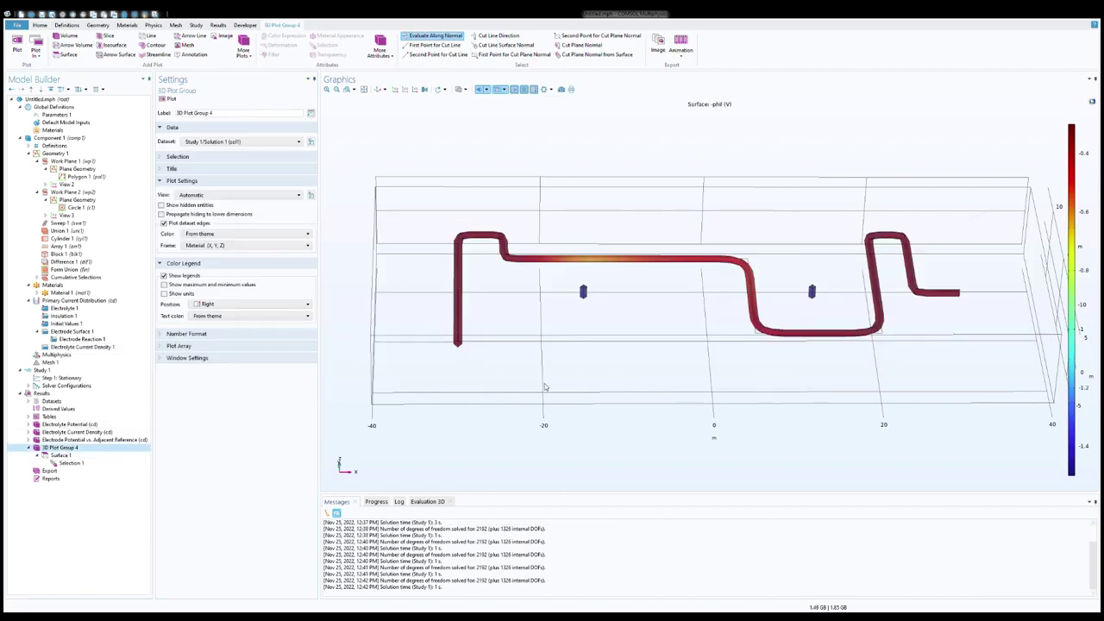
pyautogui.moveTo(549, 386); pyautogui.dragTo(550, 387)
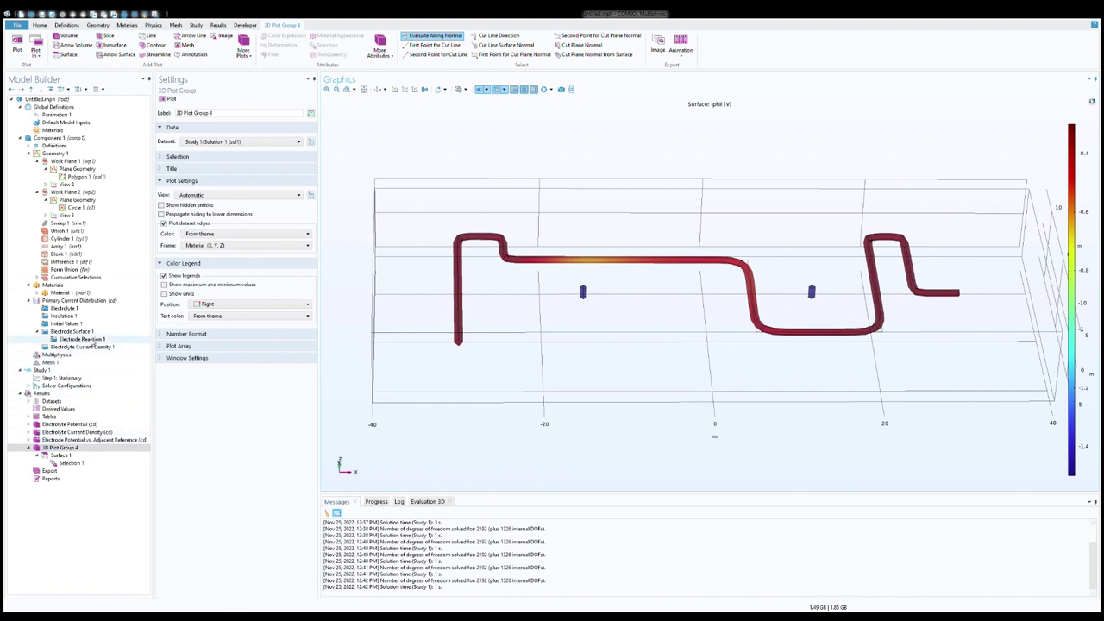
# Set Electrode Reaction 1's equilibrium potential to -2.5 V, recompute, and show 3D Plot Group 4
pyautogui.click(90, 341)
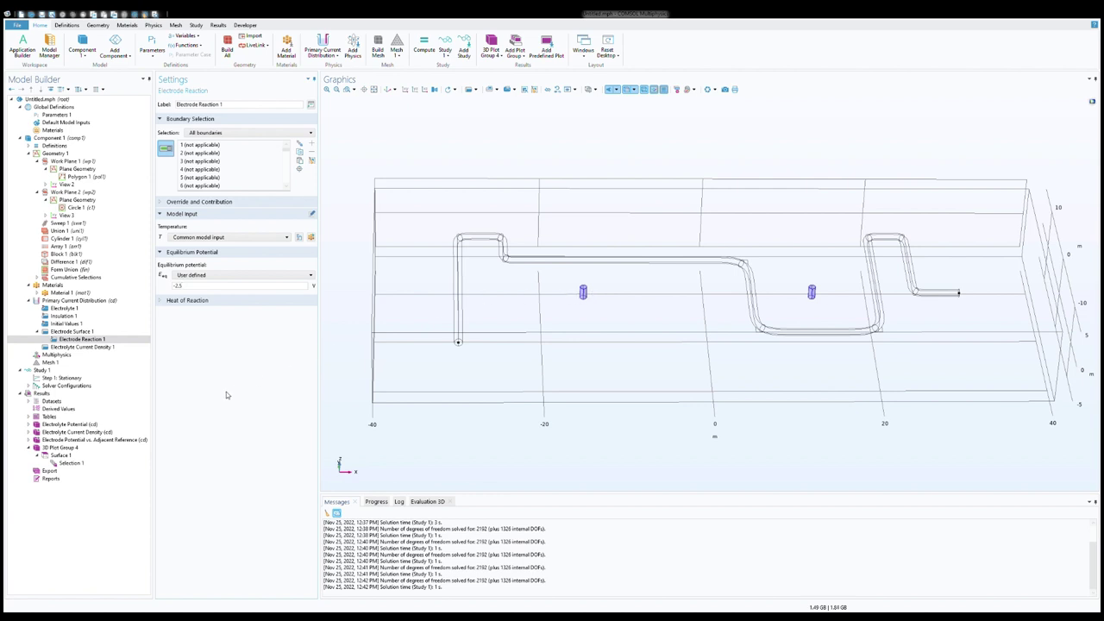
pyautogui.click(423, 43)
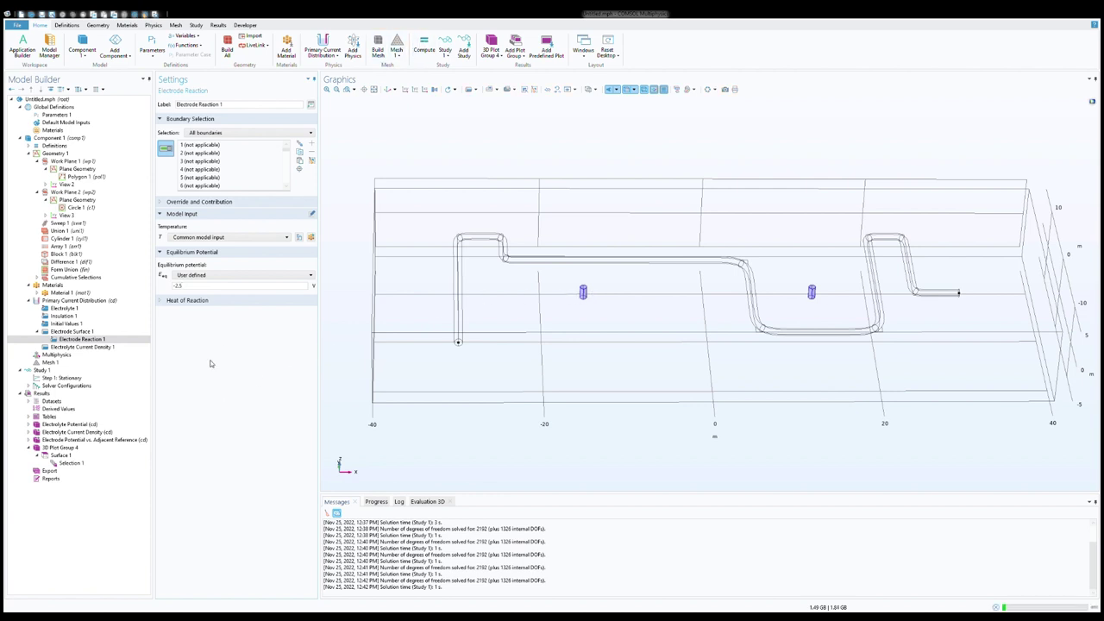
pyautogui.click(105, 449)
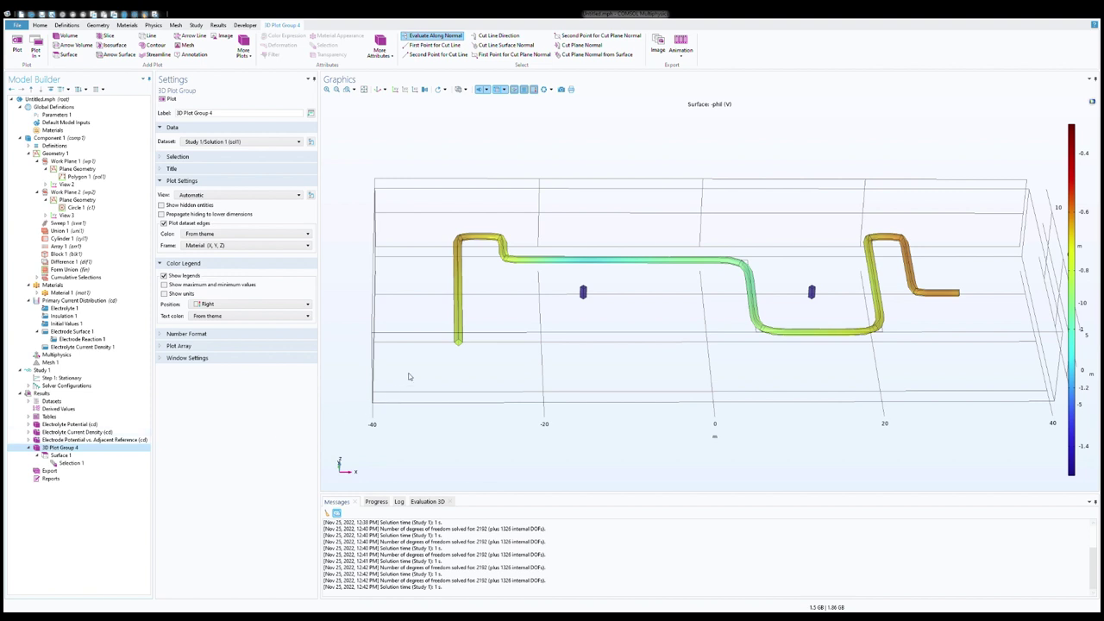
# Probe -phil at five points from the left to right pipe end, then edit the equilibrium potential to -3 V
pyautogui.click(458, 339)
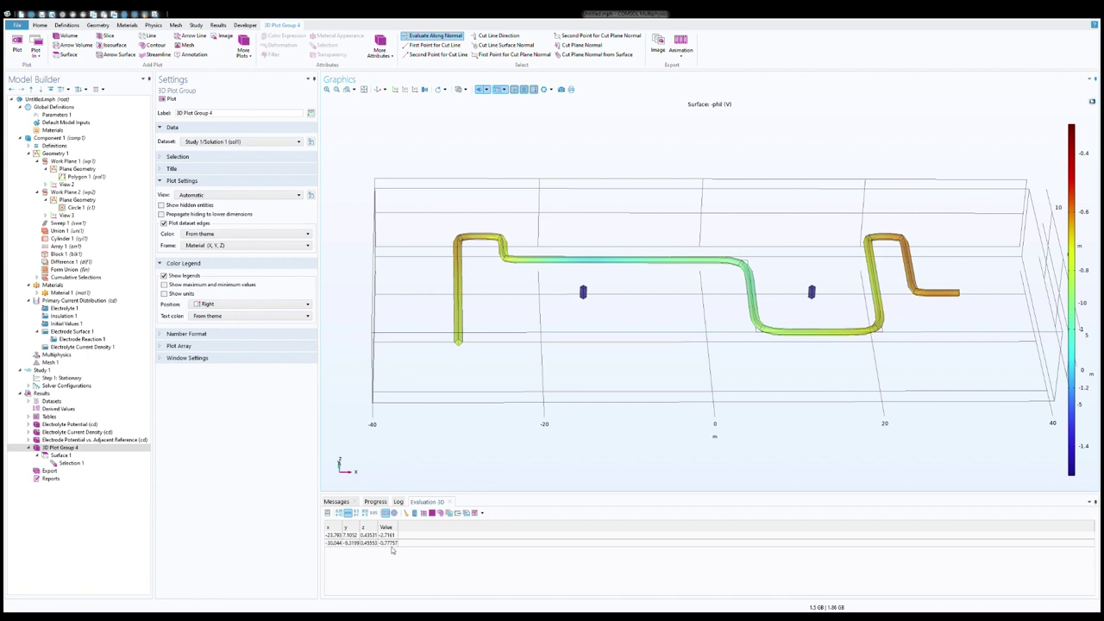
pyautogui.click(598, 262)
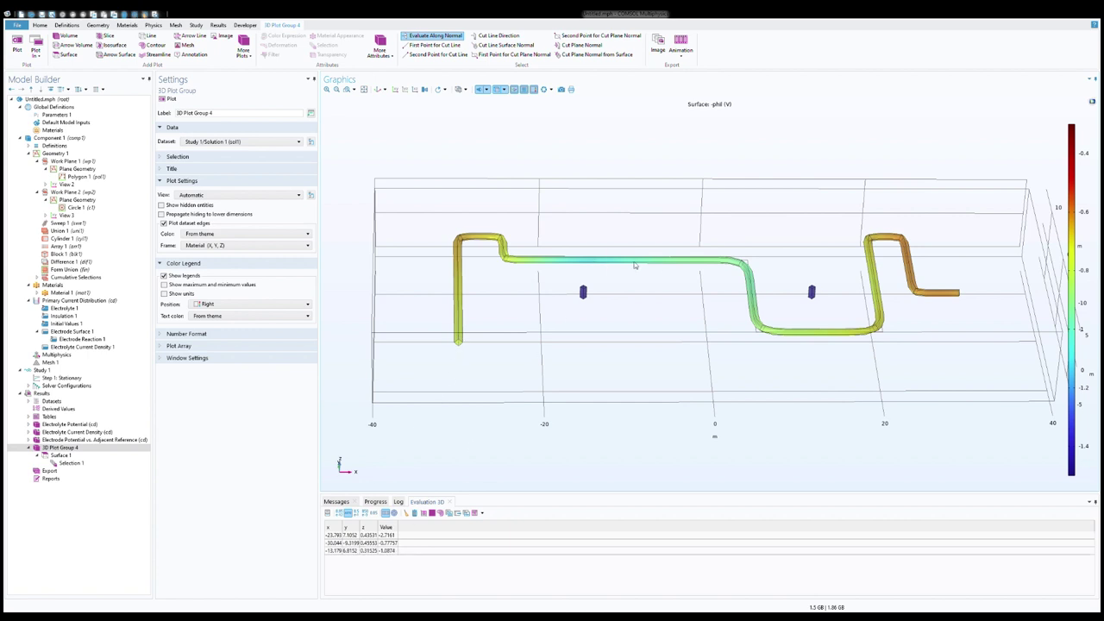
pyautogui.click(754, 305)
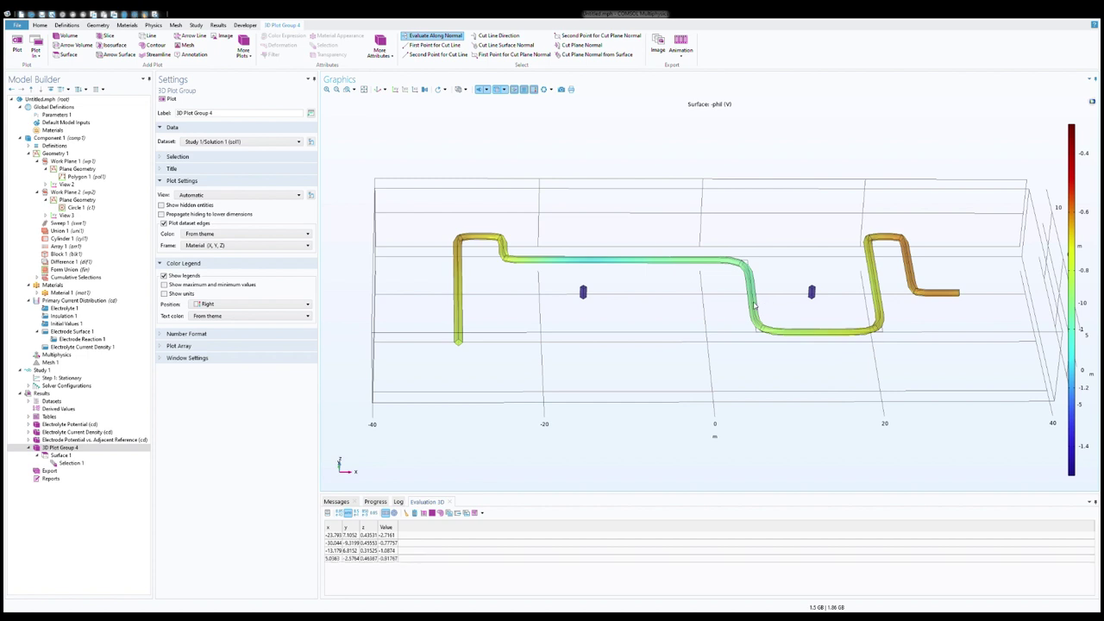
pyautogui.click(816, 334)
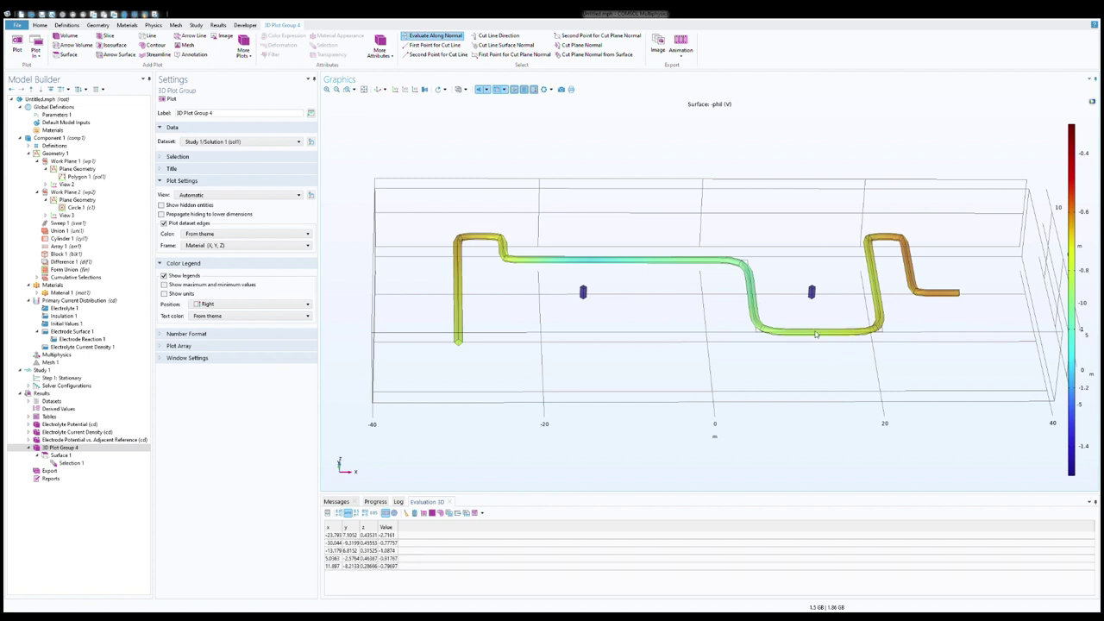
pyautogui.click(955, 295)
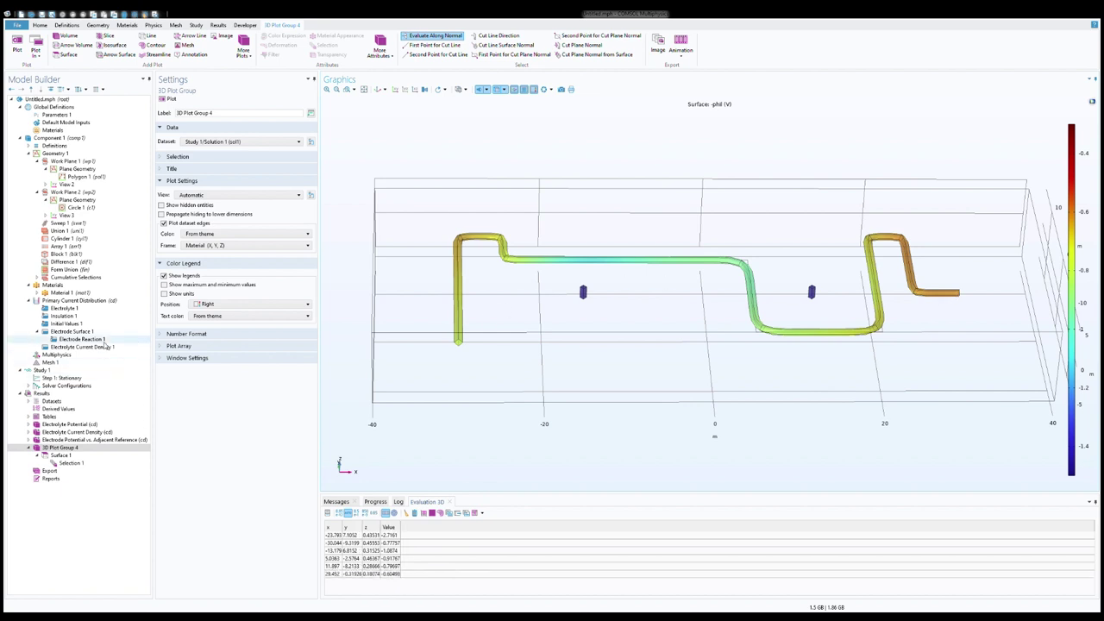
pyautogui.click(105, 340)
pyautogui.click(185, 287)
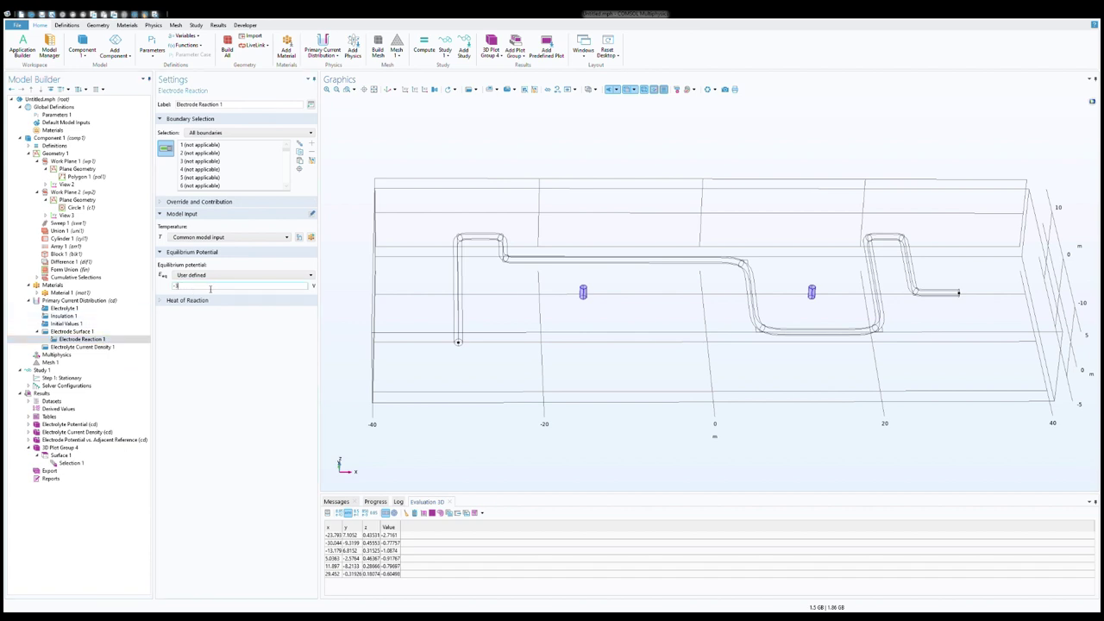
# Solve with the -3 V equilibrium potential and probe -phil at two points on the horizontal pipe run
pyautogui.click(423, 49)
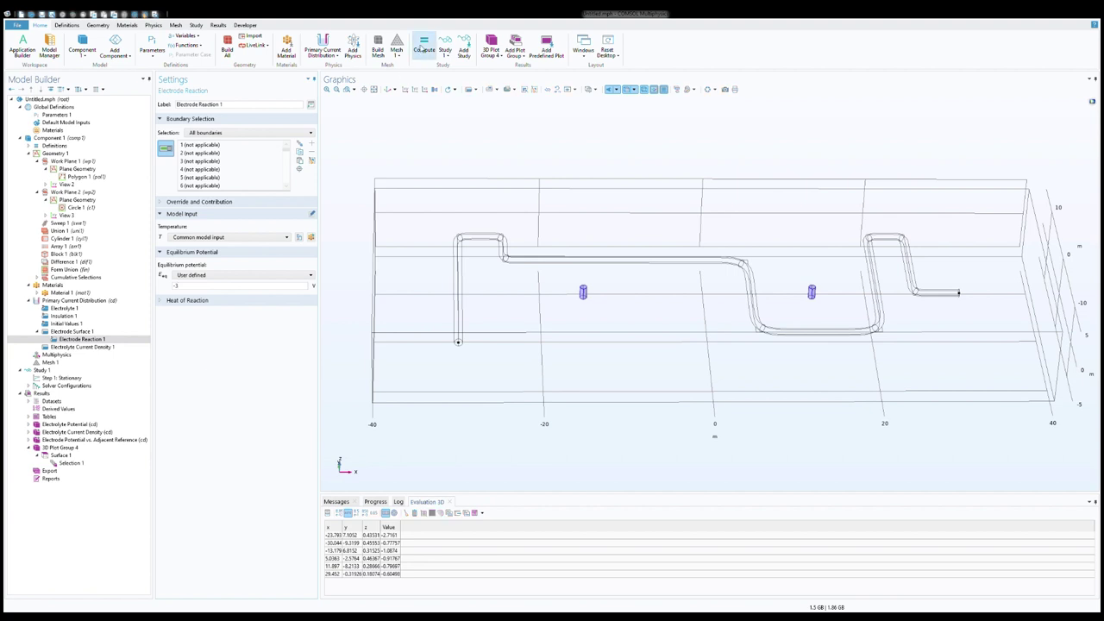
pyautogui.click(77, 449)
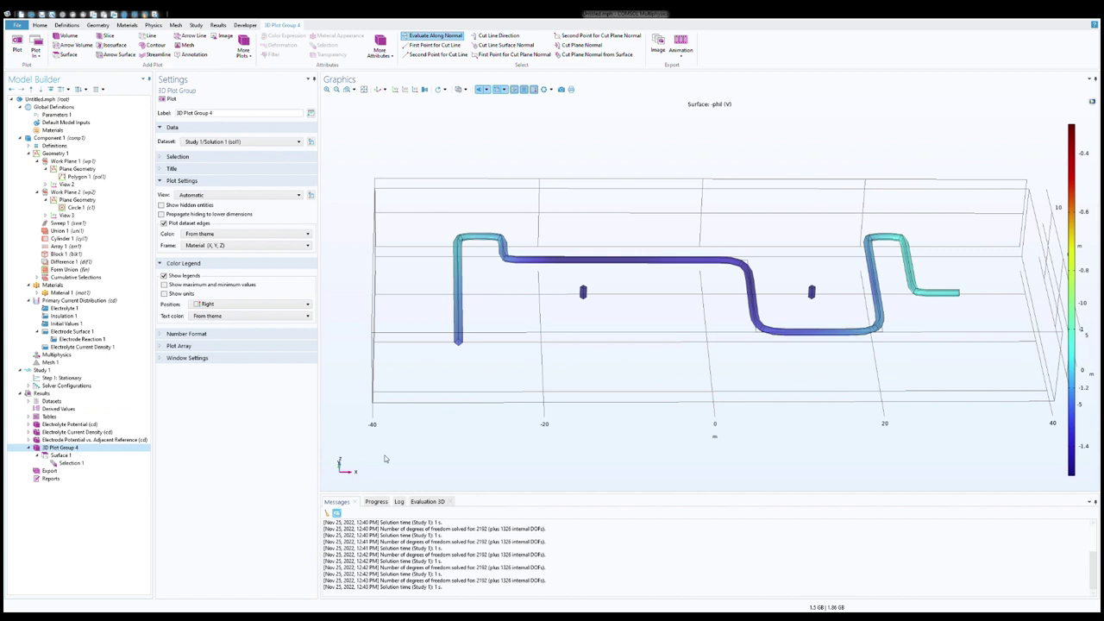
pyautogui.click(604, 266)
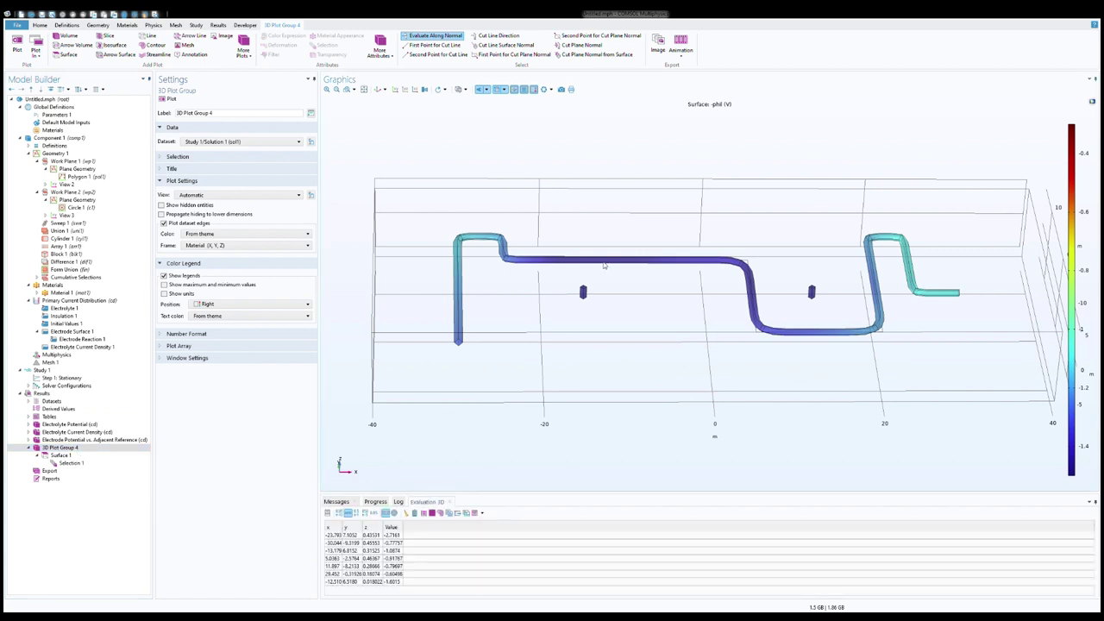
pyautogui.click(593, 265)
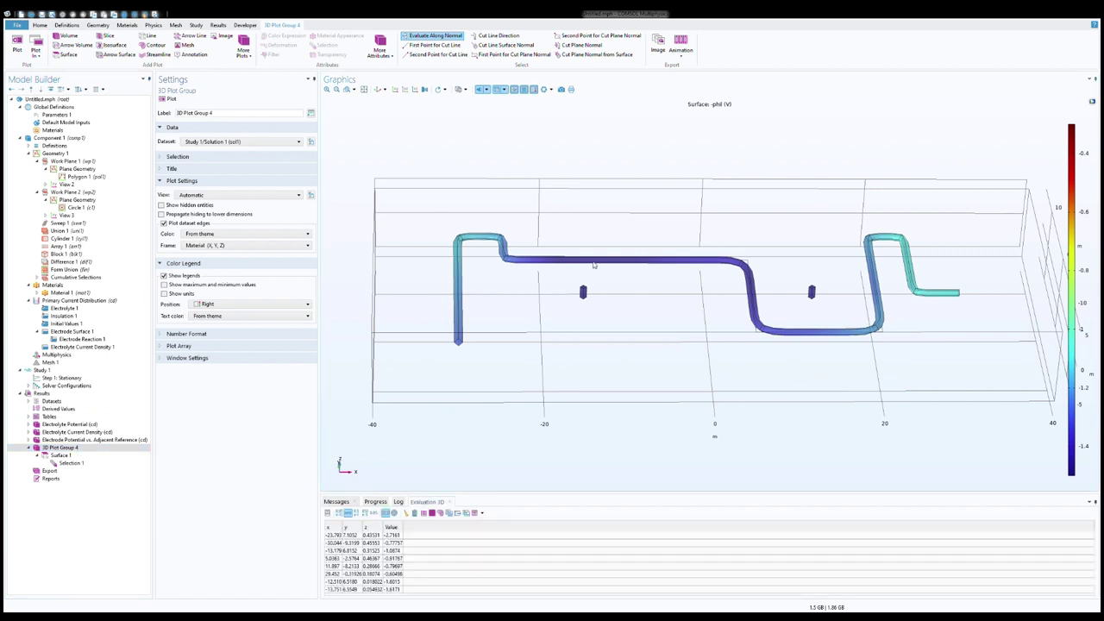
# Probe -phil at the left bend, lower left pipe, bottom section and right end, then select Electrode Reaction 1
pyautogui.click(480, 236)
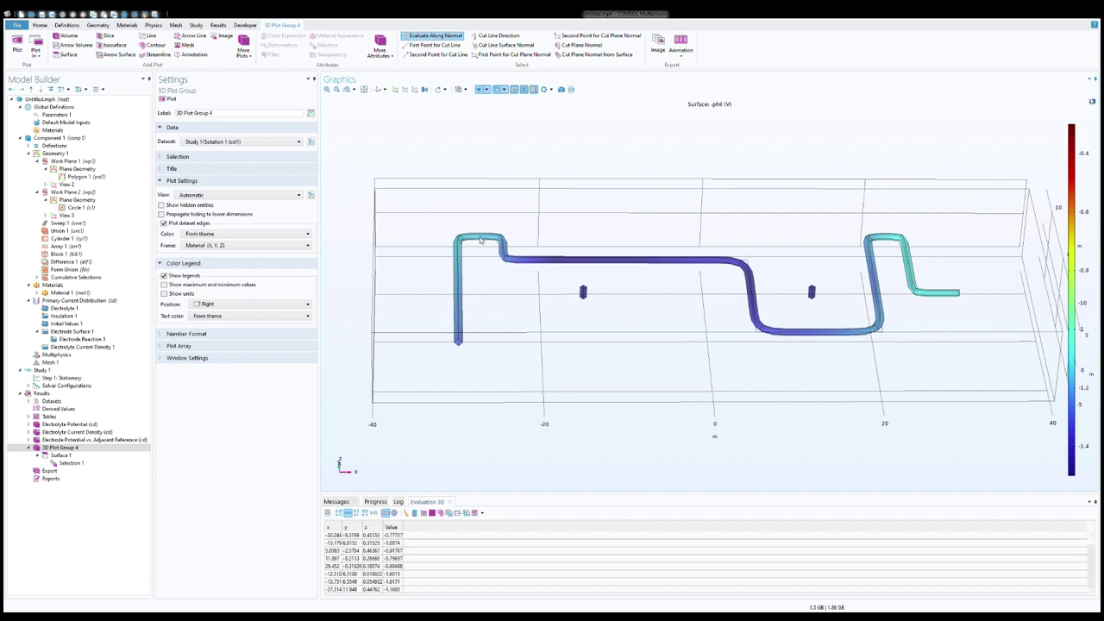
pyautogui.click(458, 320)
pyautogui.click(807, 336)
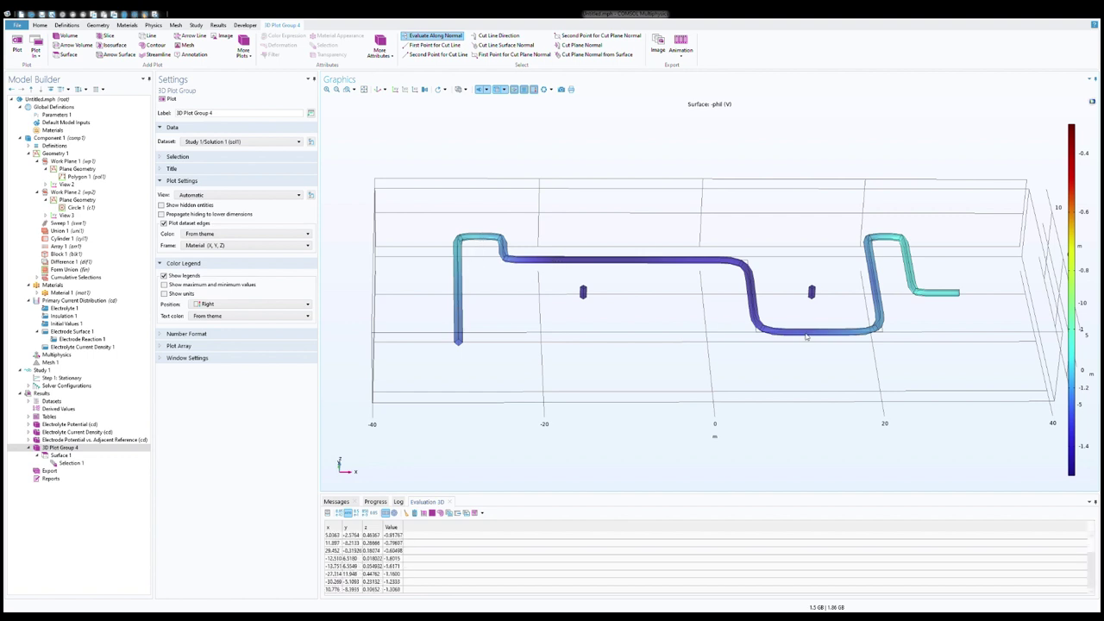
pyautogui.click(956, 297)
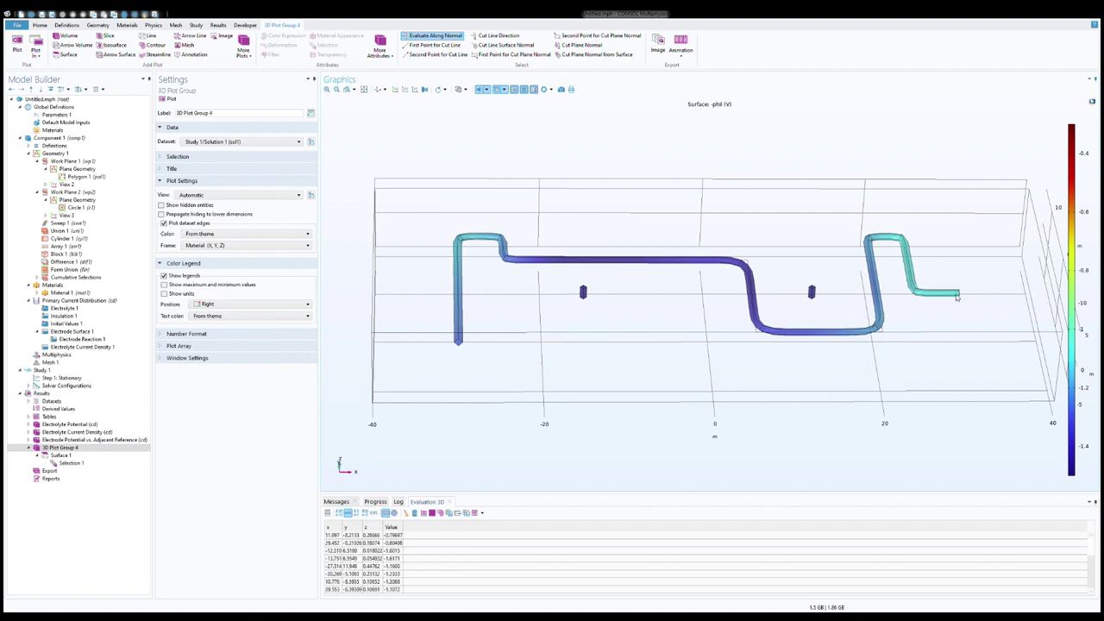
pyautogui.click(125, 340)
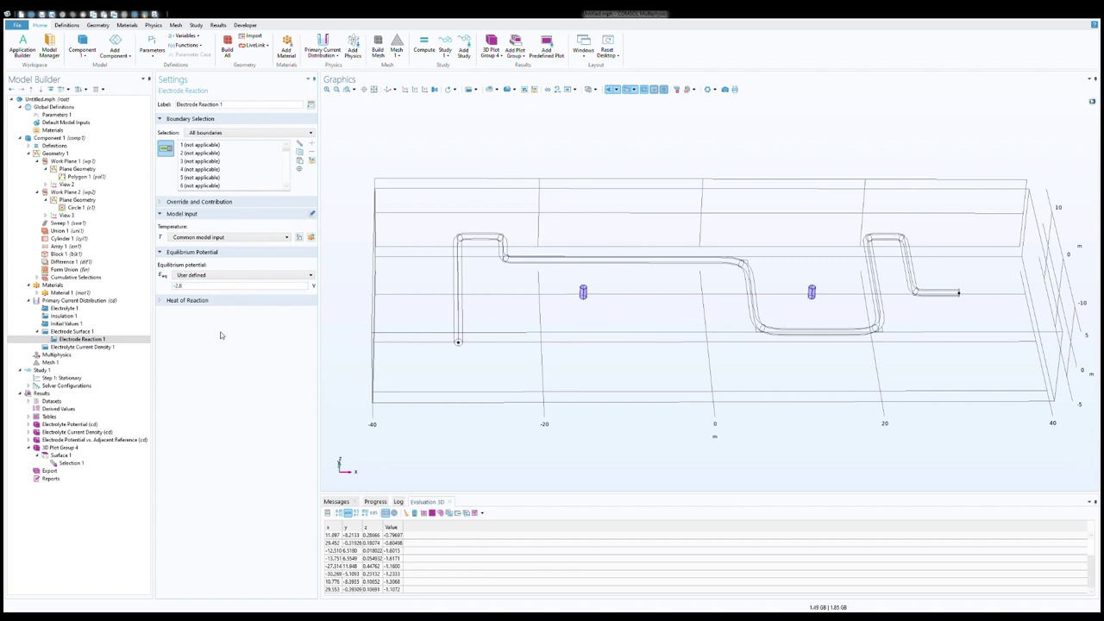
# Re-solve, check the current density streamlines, and return to the -phil pipe plot in 3D Plot Group 4
pyautogui.click(423, 45)
pyautogui.click(96, 433)
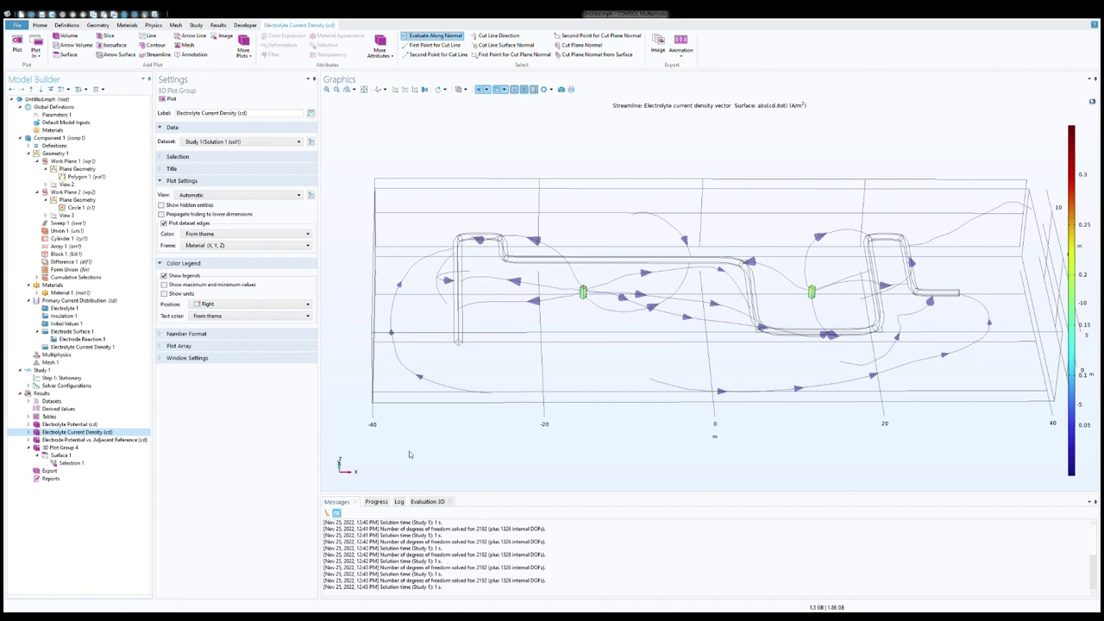
pyautogui.moveTo(419, 453); pyautogui.dragTo(421, 462)
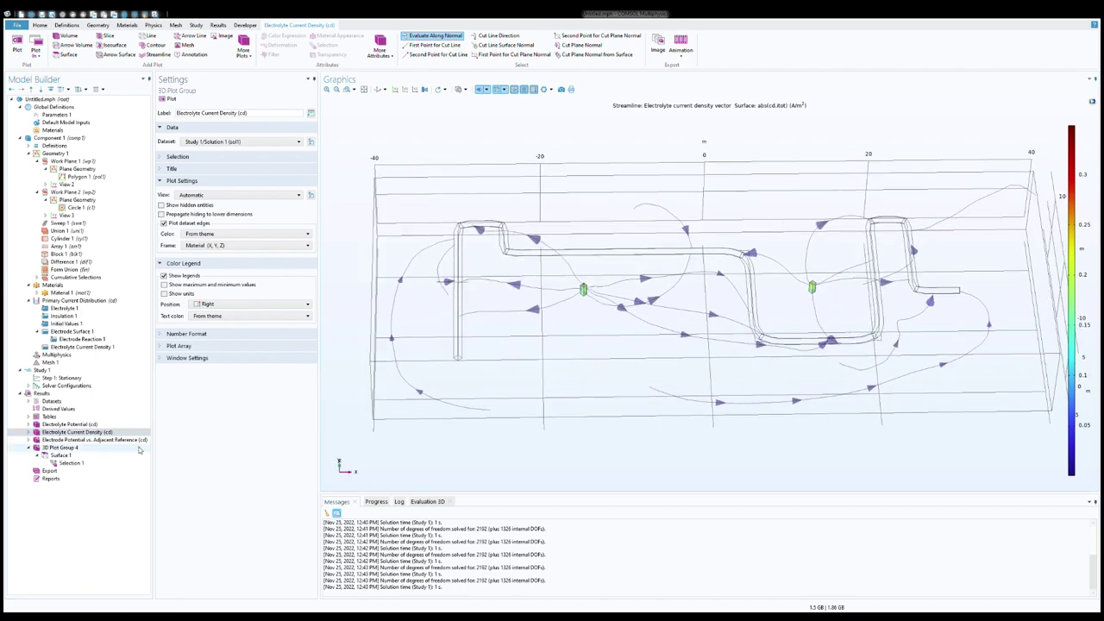
pyautogui.click(88, 449)
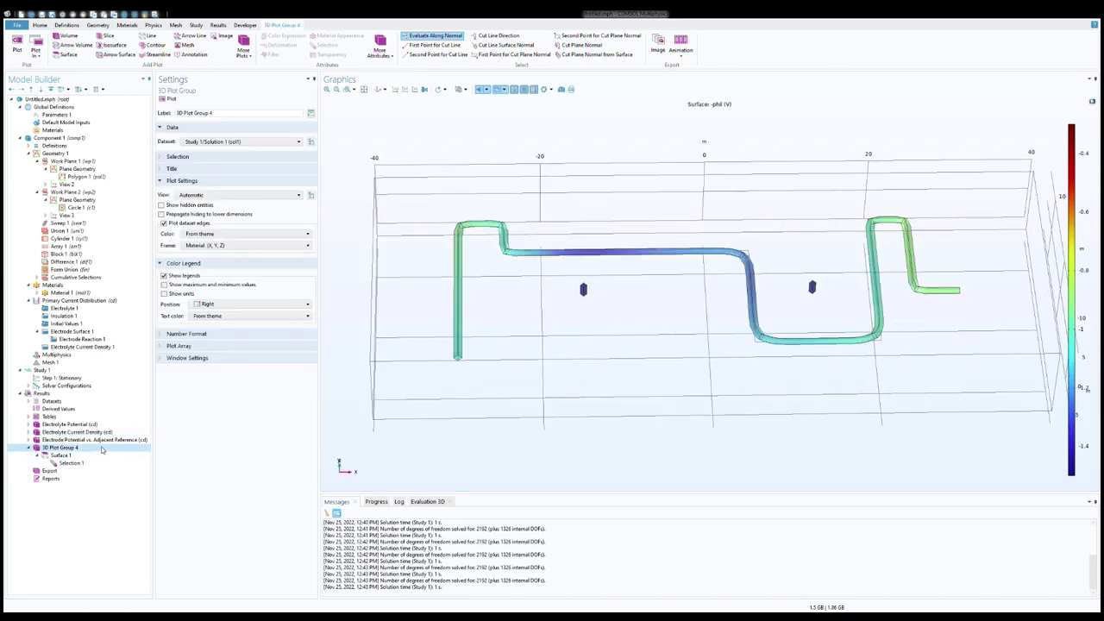
# Probe -phil at six pipe points: upper run, bend, lower run, right end, left bottom and top
pyautogui.click(594, 257)
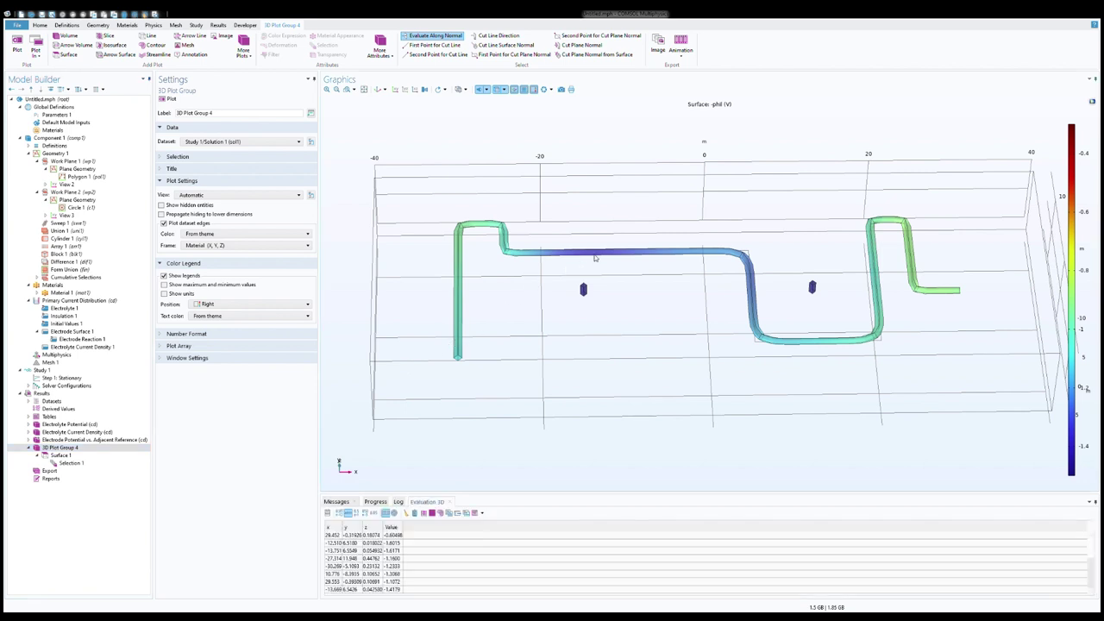
pyautogui.click(749, 304)
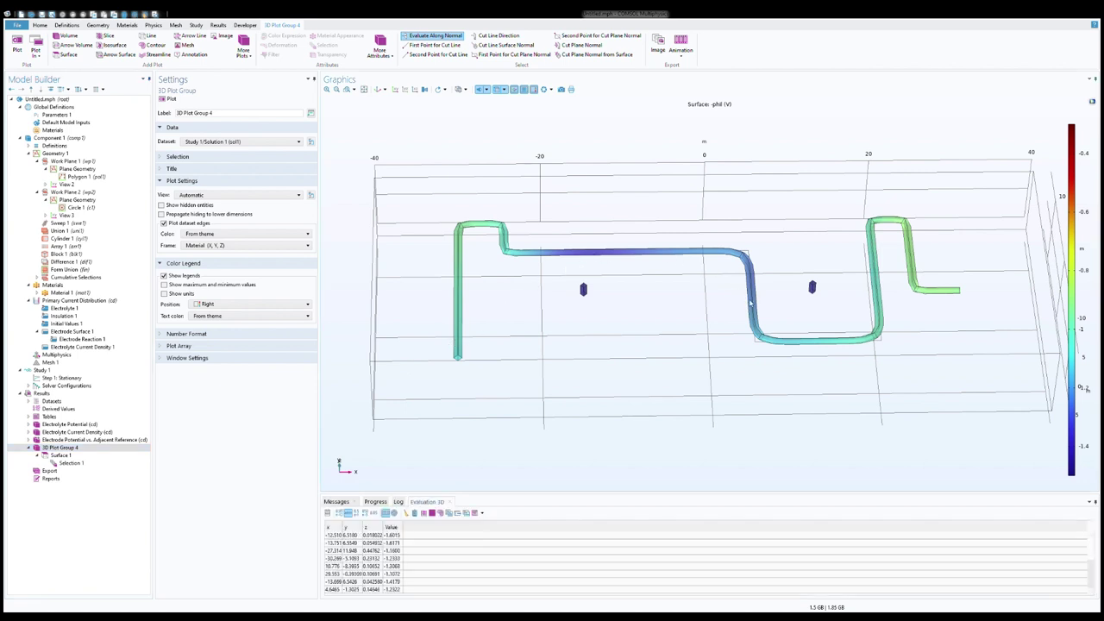
pyautogui.click(824, 345)
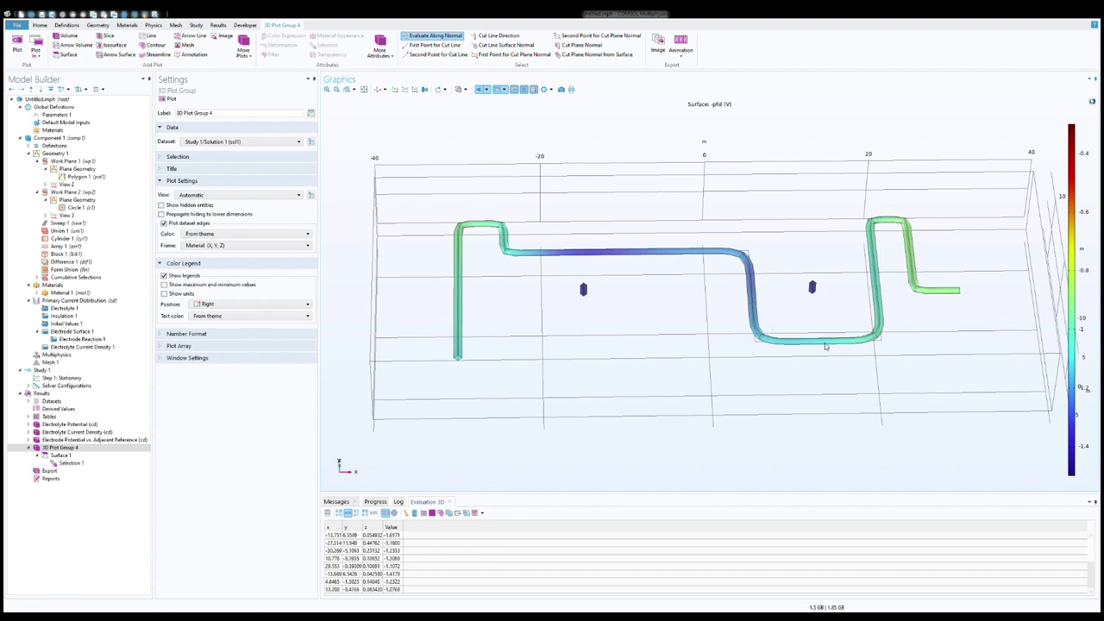
pyautogui.click(955, 291)
pyautogui.click(460, 349)
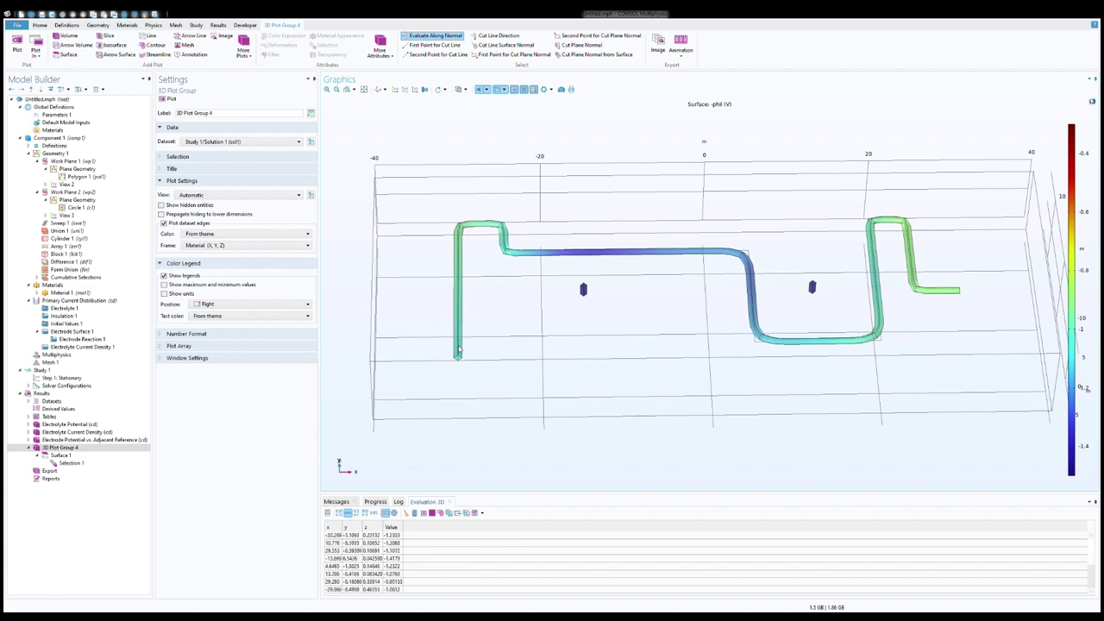
pyautogui.click(489, 230)
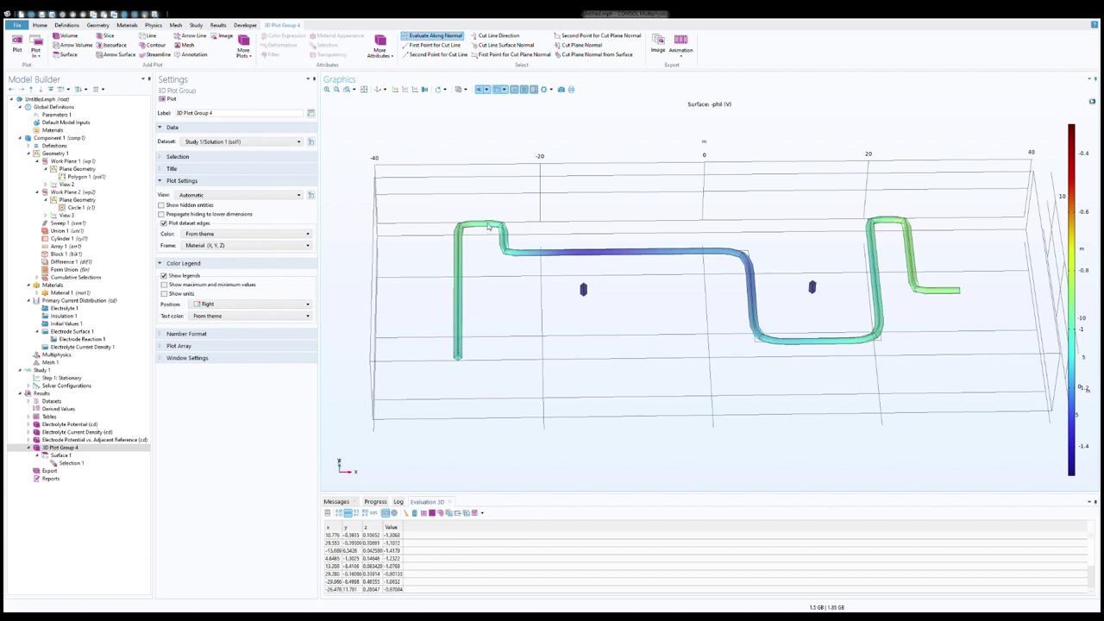
# Orbit to a steeper view, probe two more pipe points, and select Electrode Reaction 1
pyautogui.moveTo(506, 293); pyautogui.dragTo(537, 330)
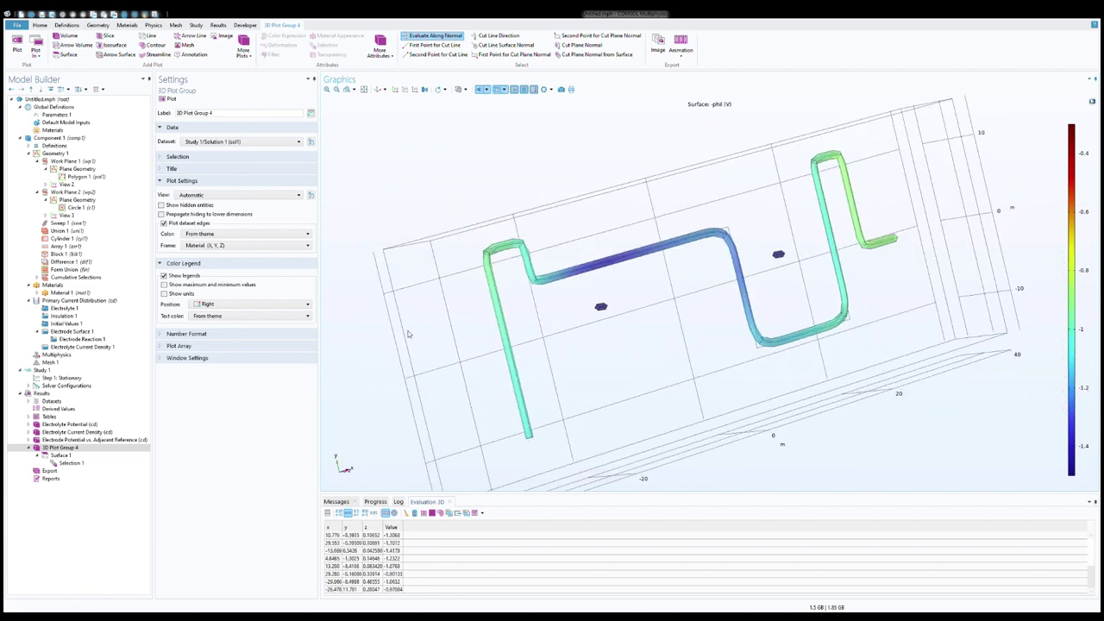
pyautogui.moveTo(410, 335); pyautogui.dragTo(455, 332)
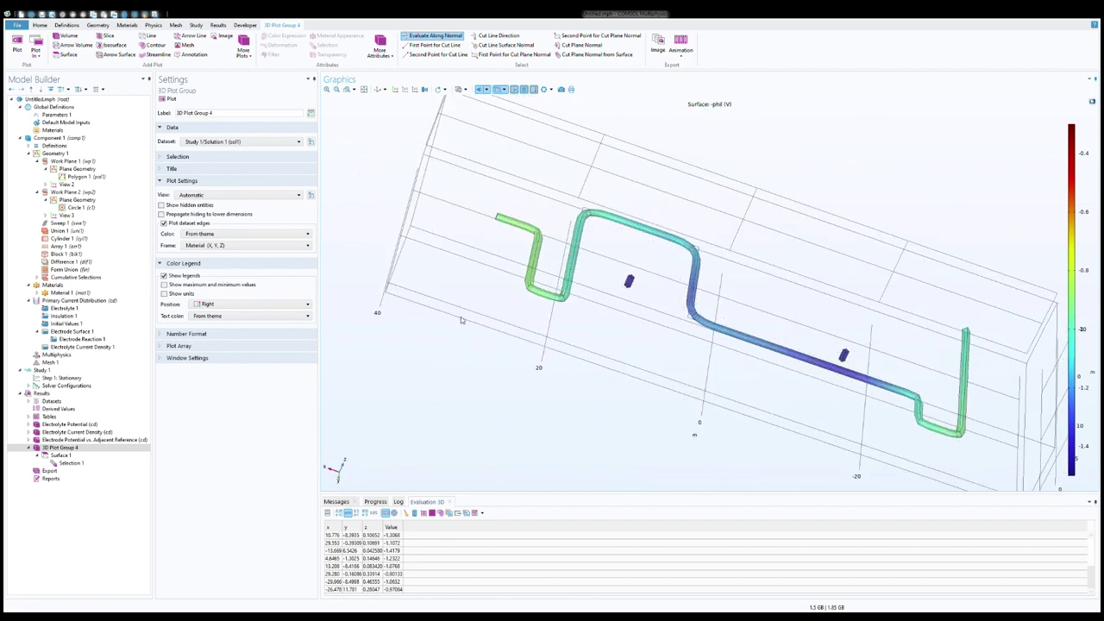
pyautogui.click(529, 291)
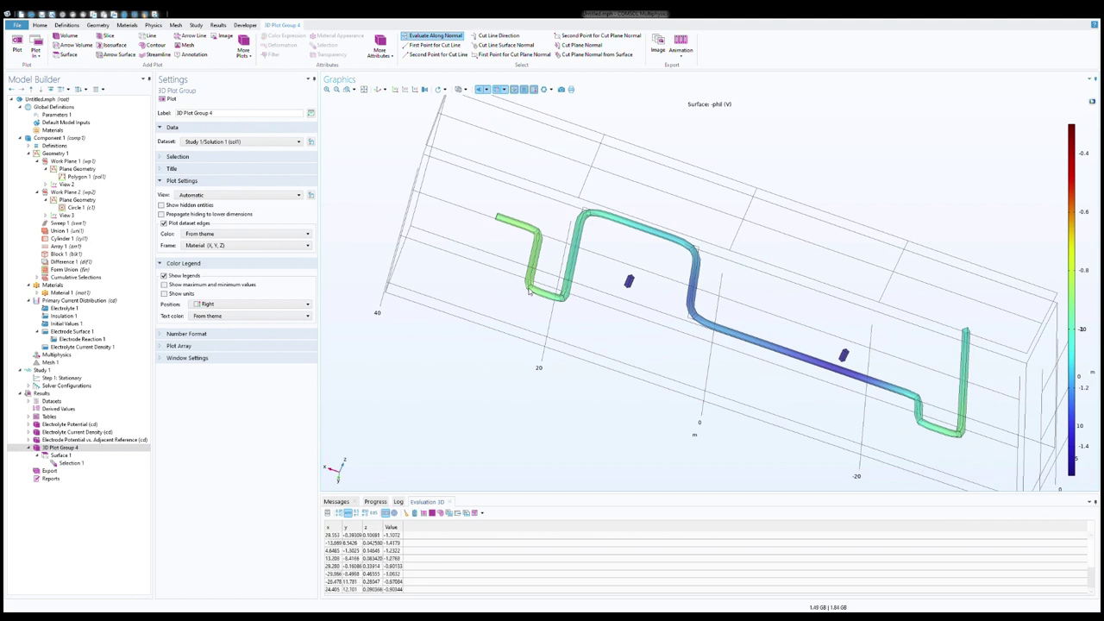
pyautogui.click(935, 433)
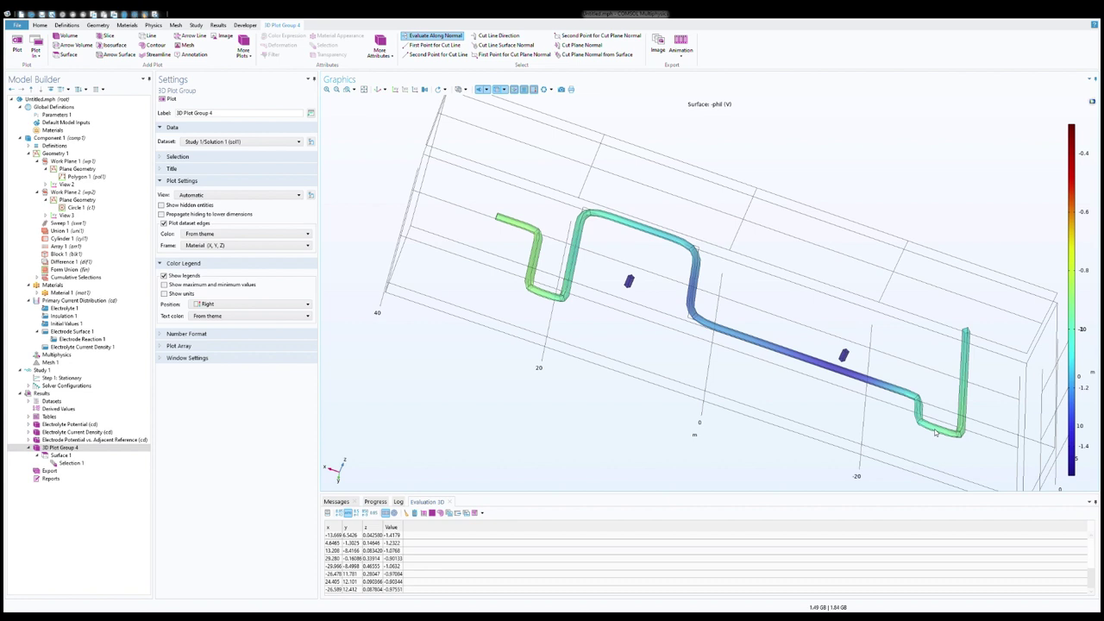
pyautogui.moveTo(473, 417); pyautogui.dragTo(483, 419)
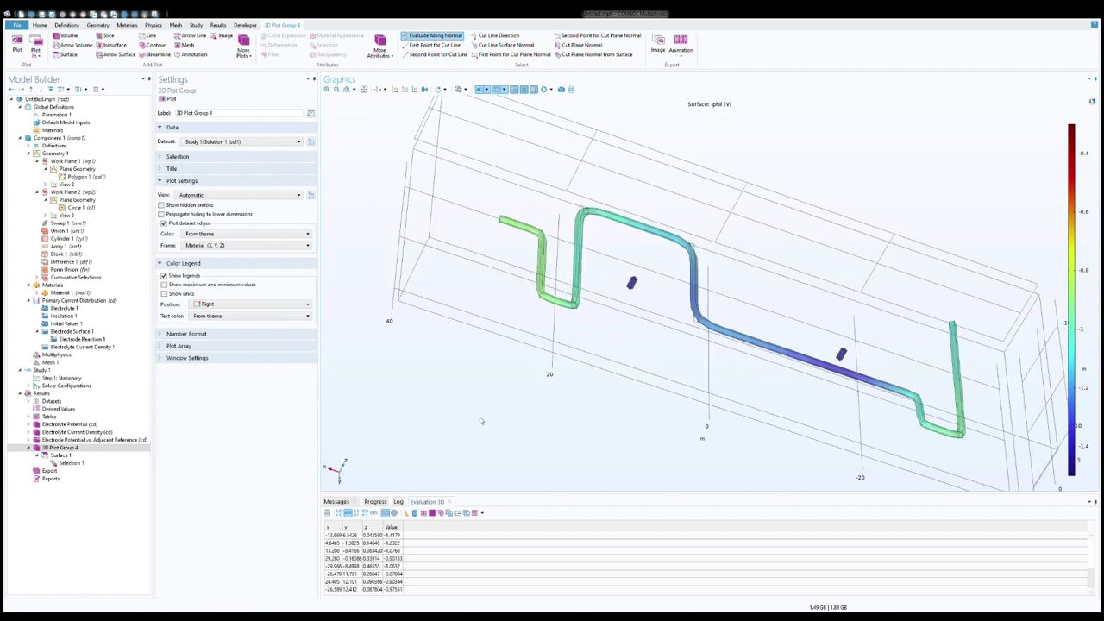
pyautogui.click(82, 339)
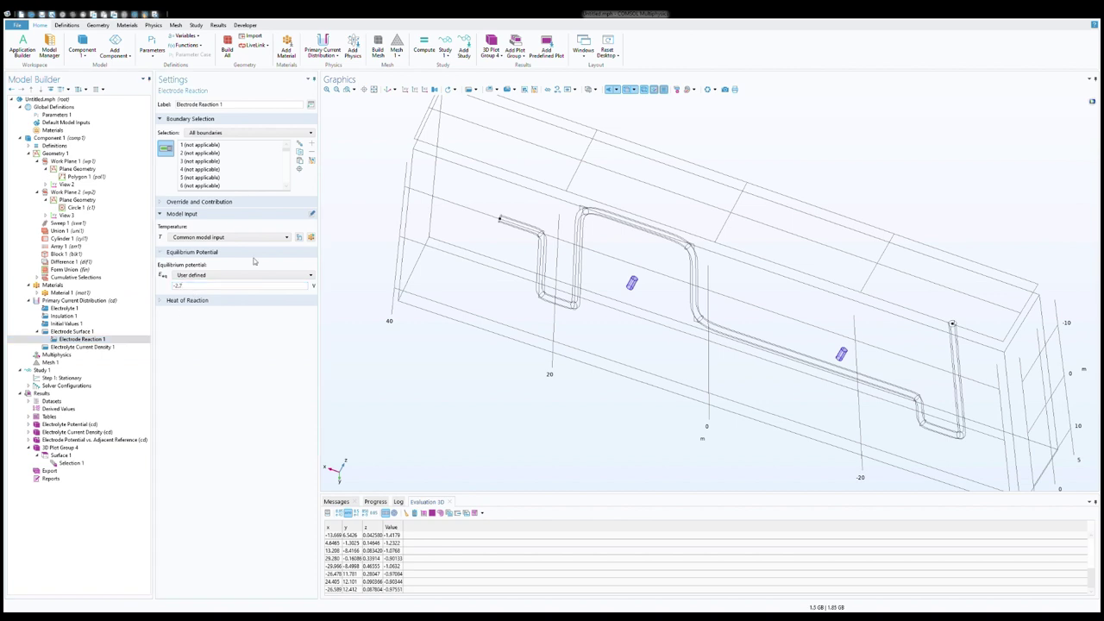
# Re-solve with the -2.7 V equilibrium potential and probe -phil at five points, including both tube ends
pyautogui.click(424, 48)
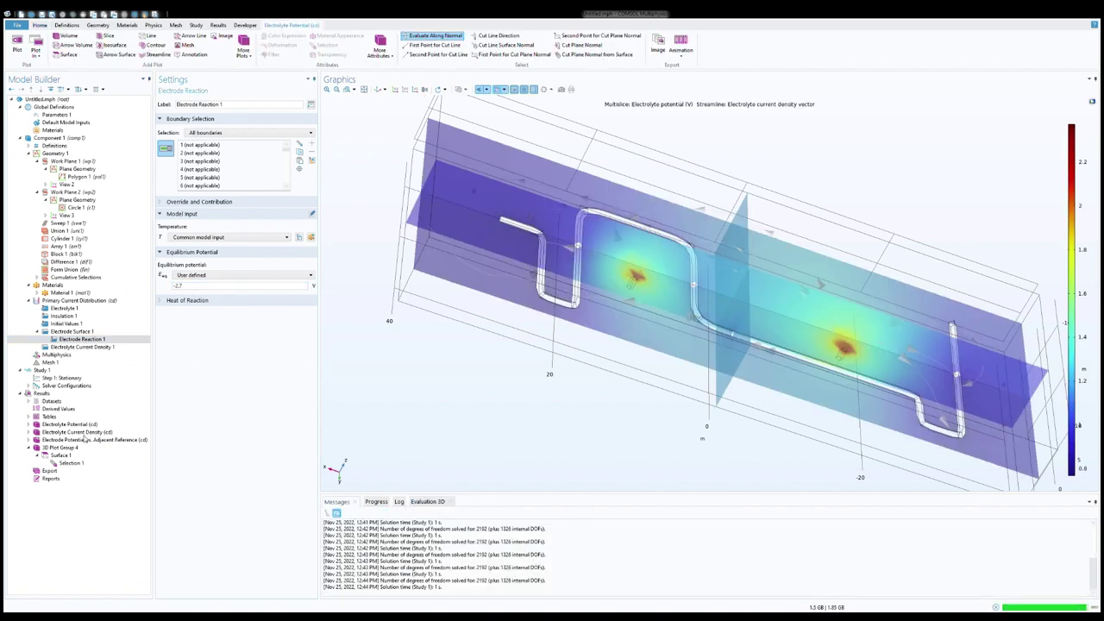
pyautogui.moveTo(528, 353); pyautogui.dragTo(522, 349)
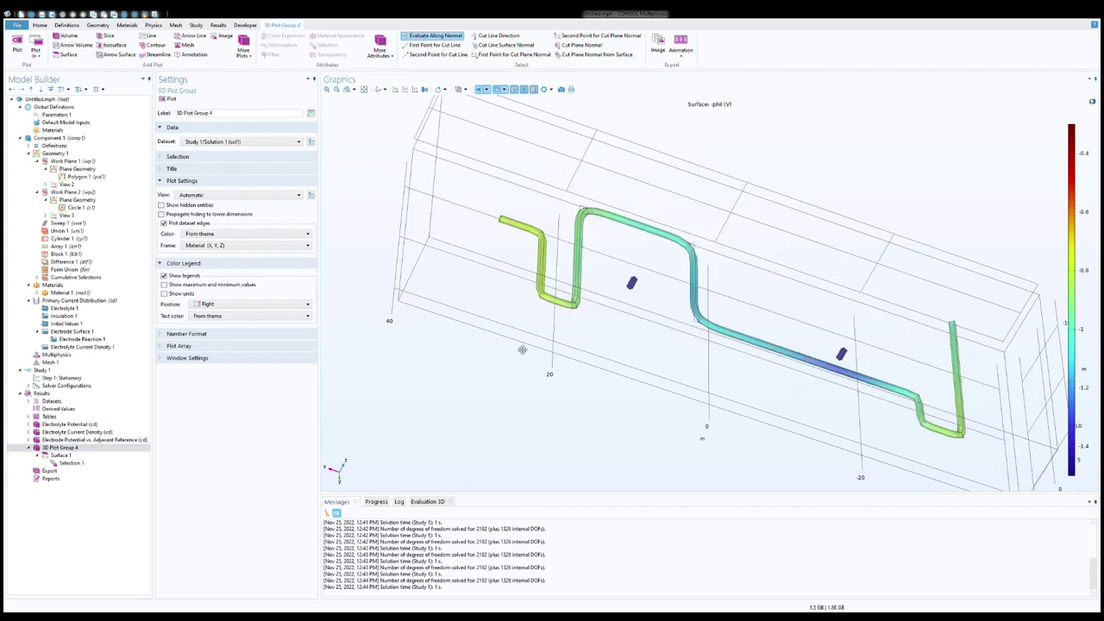
pyautogui.click(839, 373)
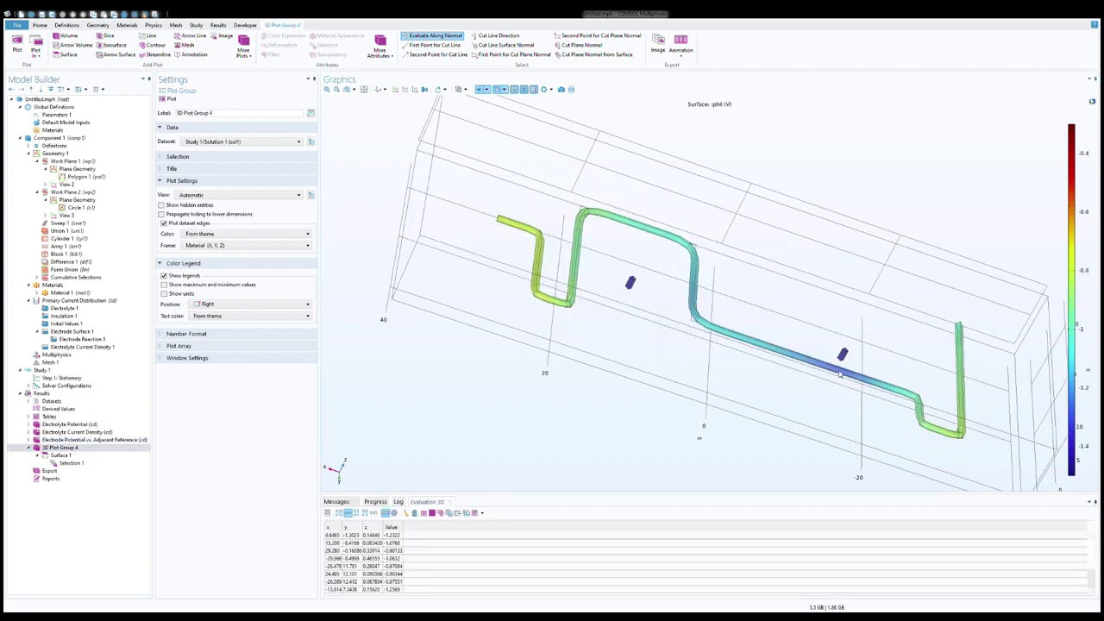
pyautogui.click(641, 229)
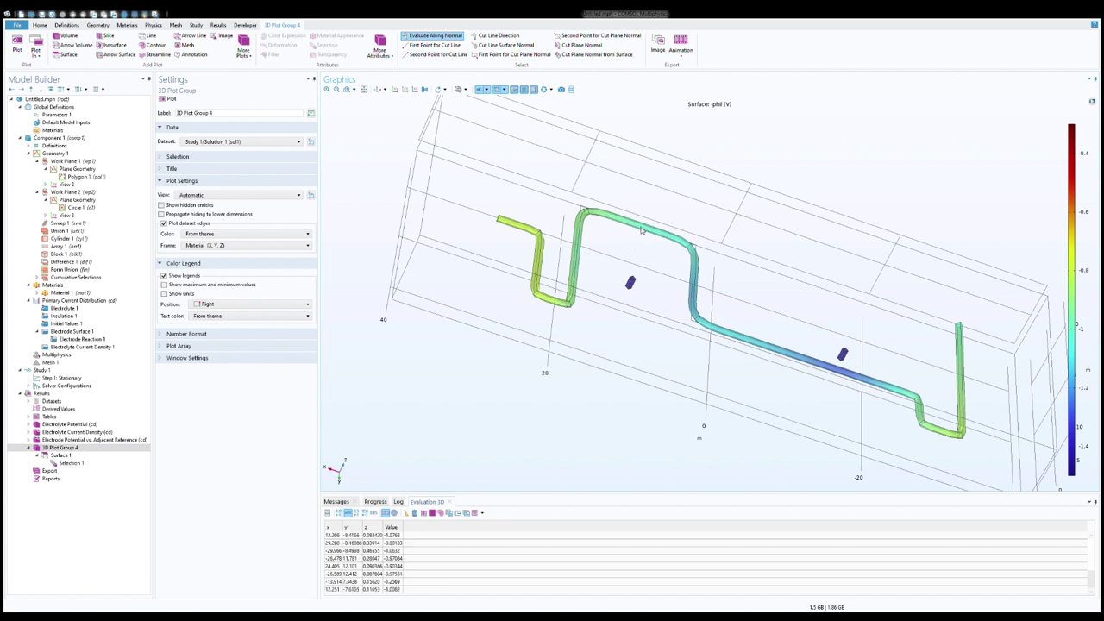
pyautogui.click(504, 222)
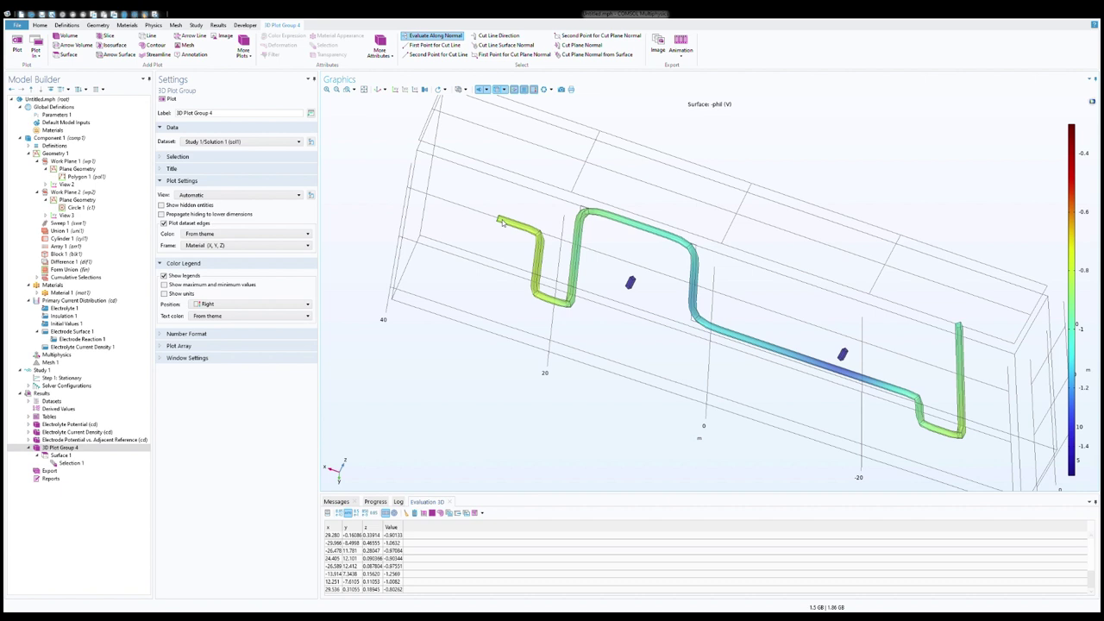
pyautogui.click(960, 333)
pyautogui.click(945, 436)
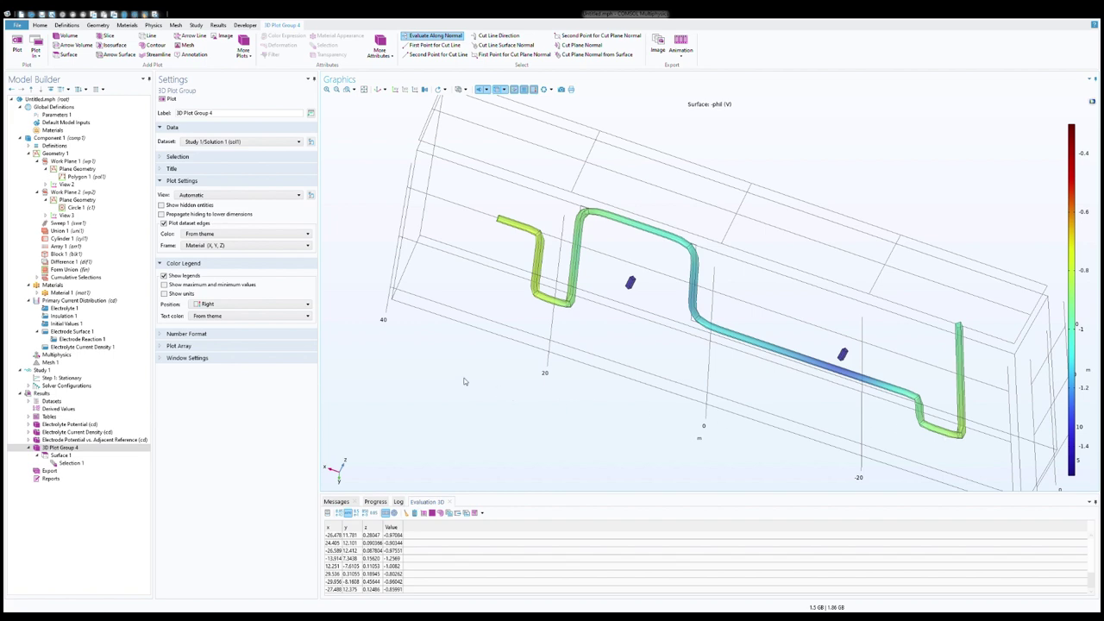
# Reorient the view and probe five points along the green pipe, adding values of about -0.78 to -0.86 V to Evaluation 3D
pyautogui.click(384, 89)
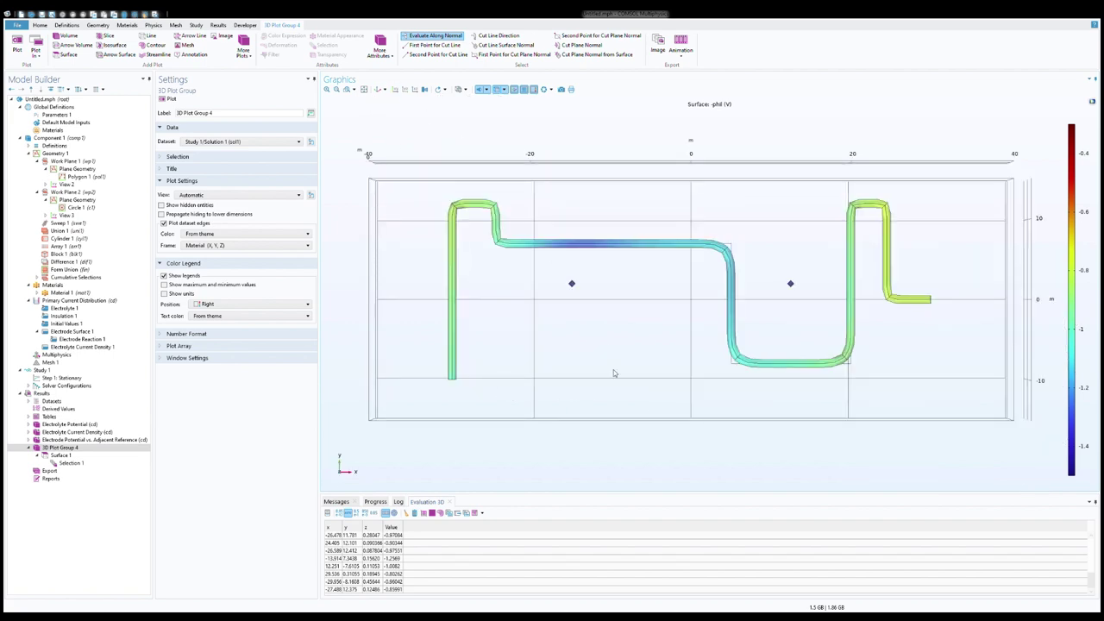
pyautogui.moveTo(614, 391); pyautogui.dragTo(613, 358)
pyautogui.moveTo(619, 354); pyautogui.dragTo(640, 353)
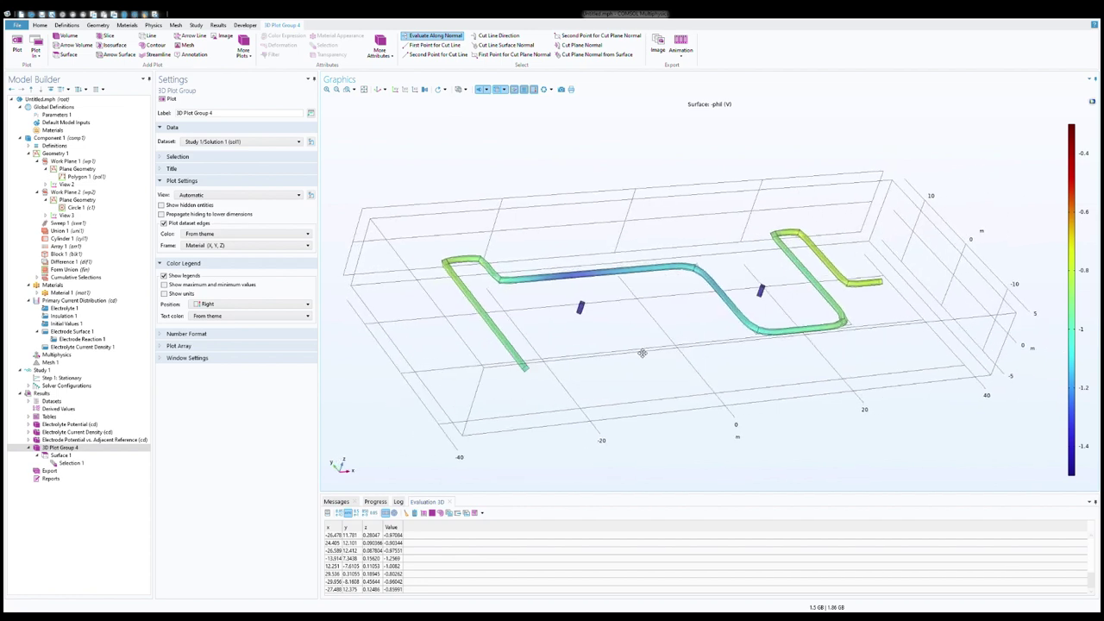
pyautogui.click(405, 89)
pyautogui.moveTo(869, 418); pyautogui.dragTo(815, 429)
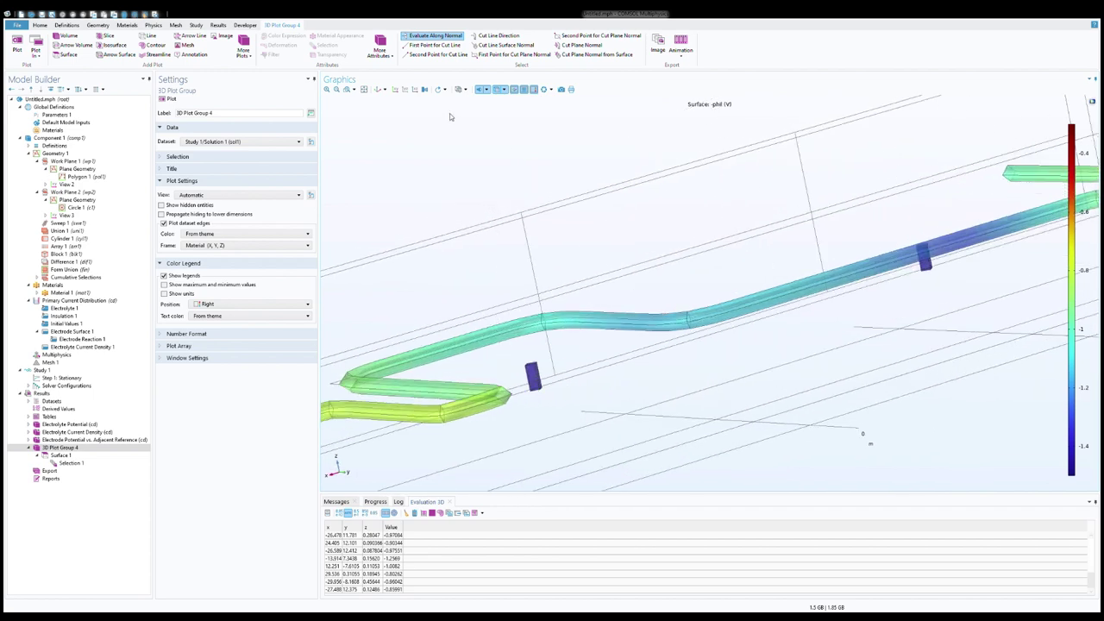
pyautogui.click(336, 89)
pyautogui.moveTo(858, 399); pyautogui.dragTo(837, 396)
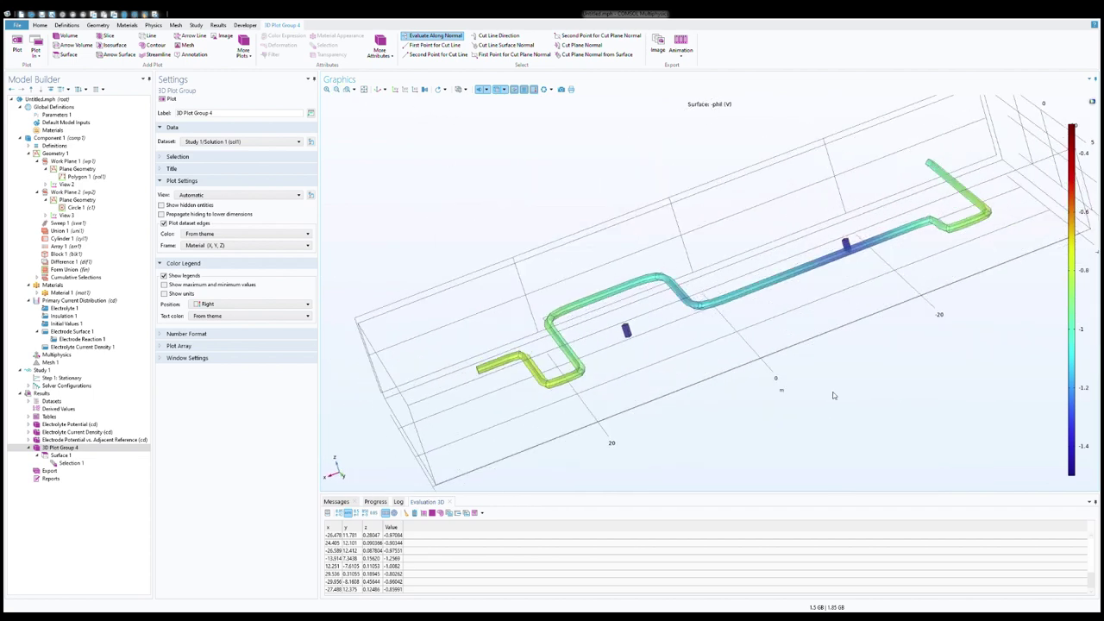
pyautogui.click(561, 384)
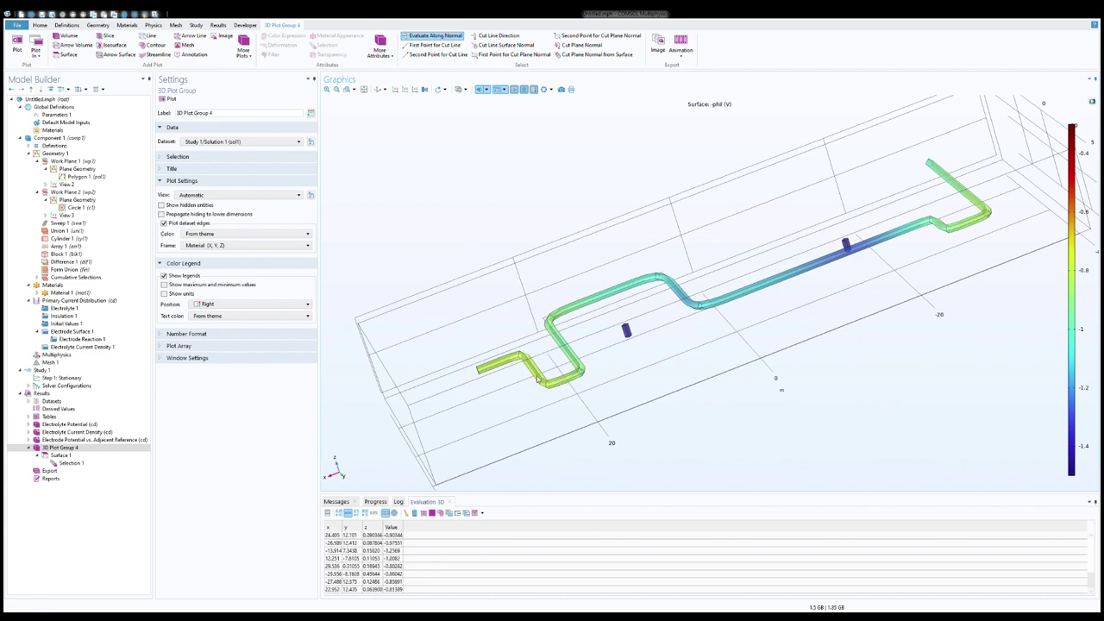
pyautogui.click(491, 369)
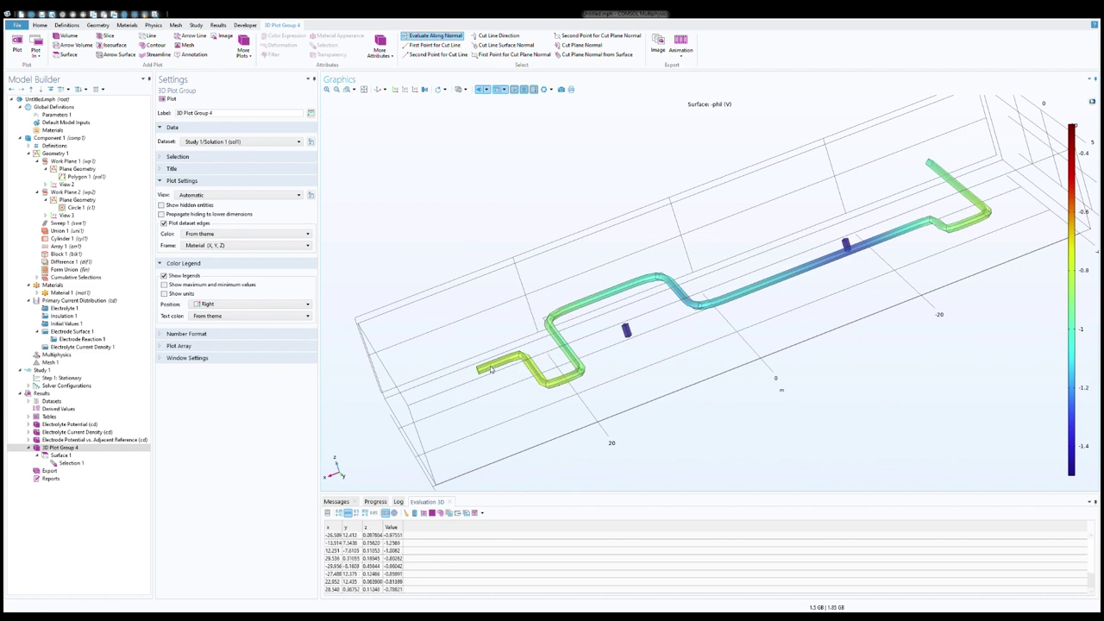
pyautogui.click(513, 359)
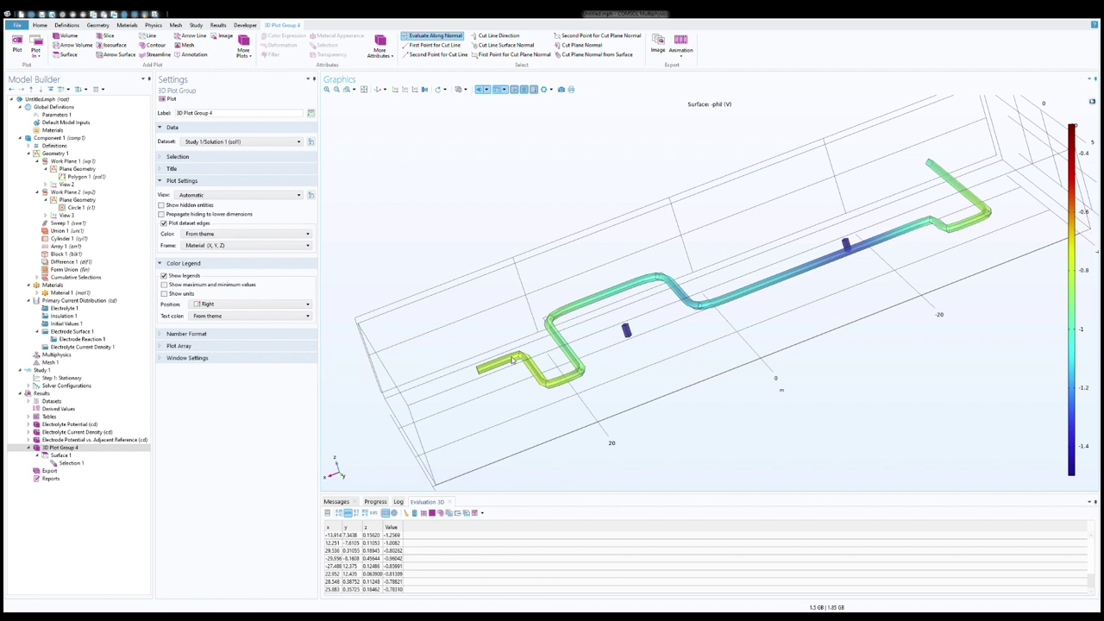
pyautogui.click(568, 382)
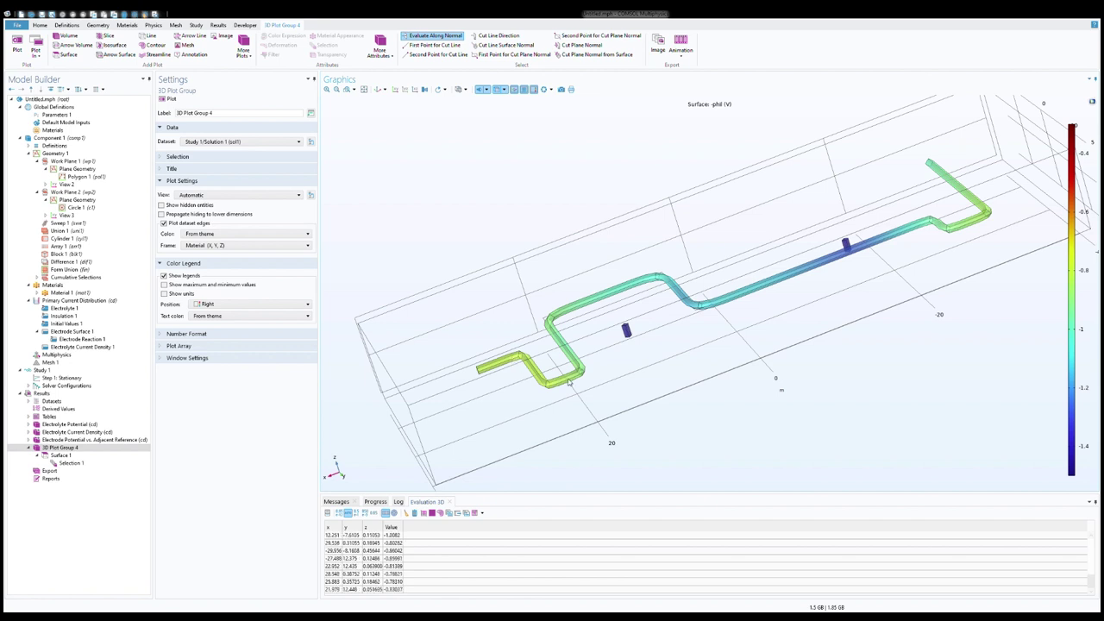
pyautogui.click(976, 222)
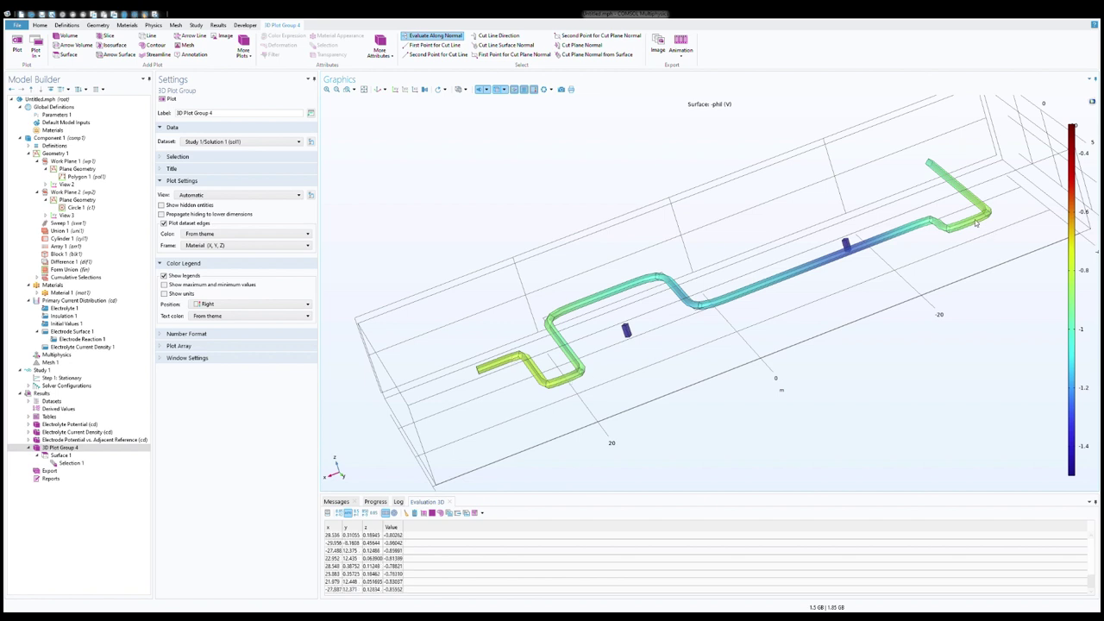
# Recompute the solution and show 3D Plot Group 4 with its Evaluation 3D table
pyautogui.click(86, 339)
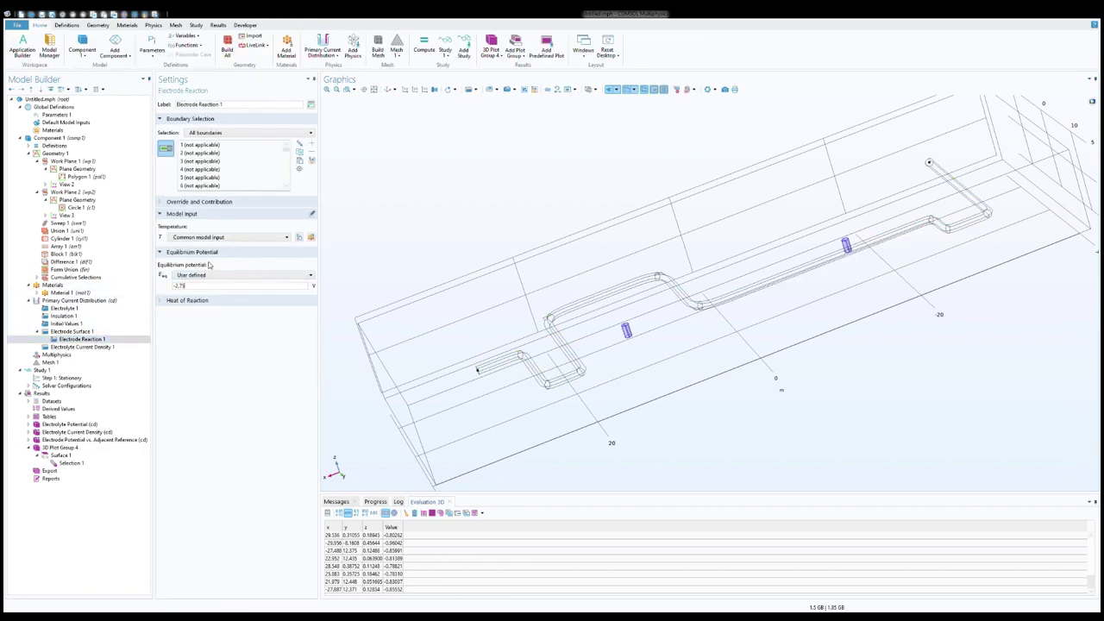
pyautogui.click(425, 47)
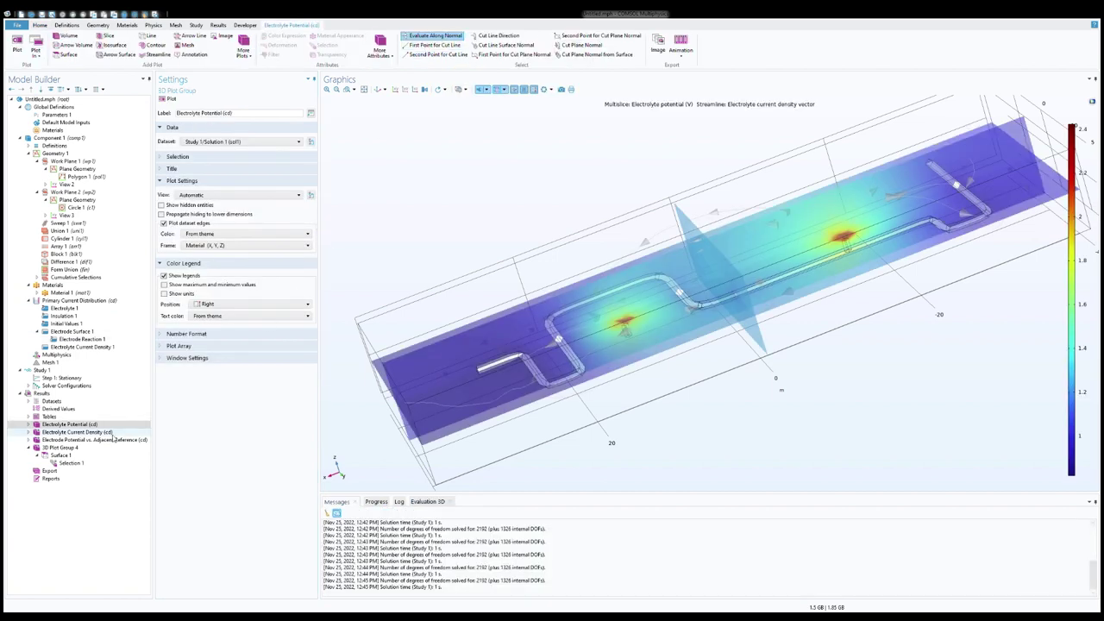
pyautogui.click(60, 448)
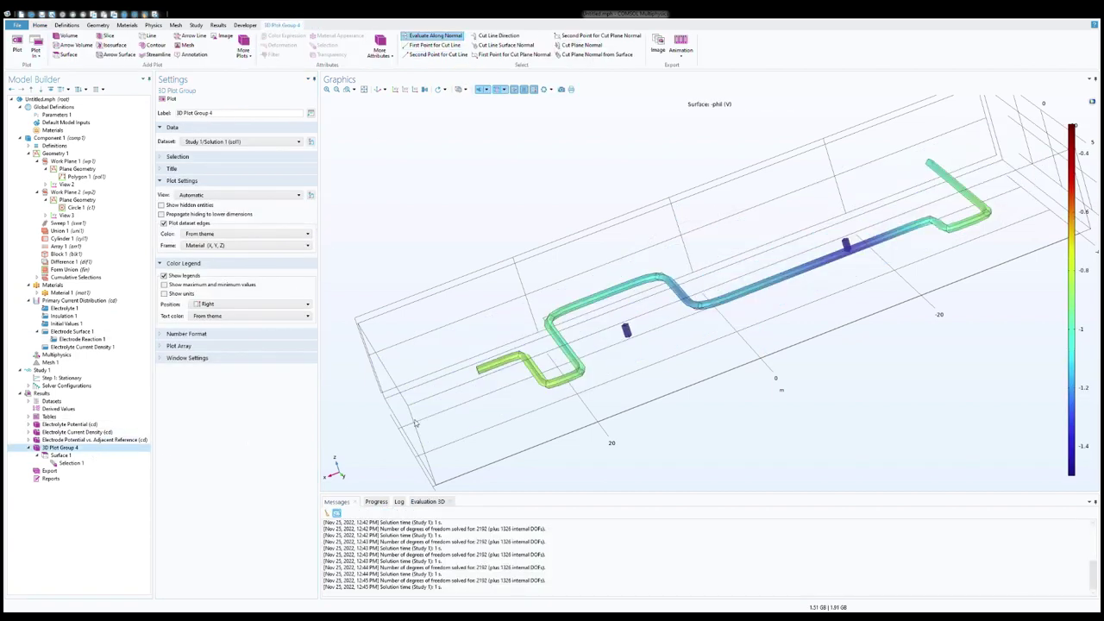
pyautogui.click(487, 369)
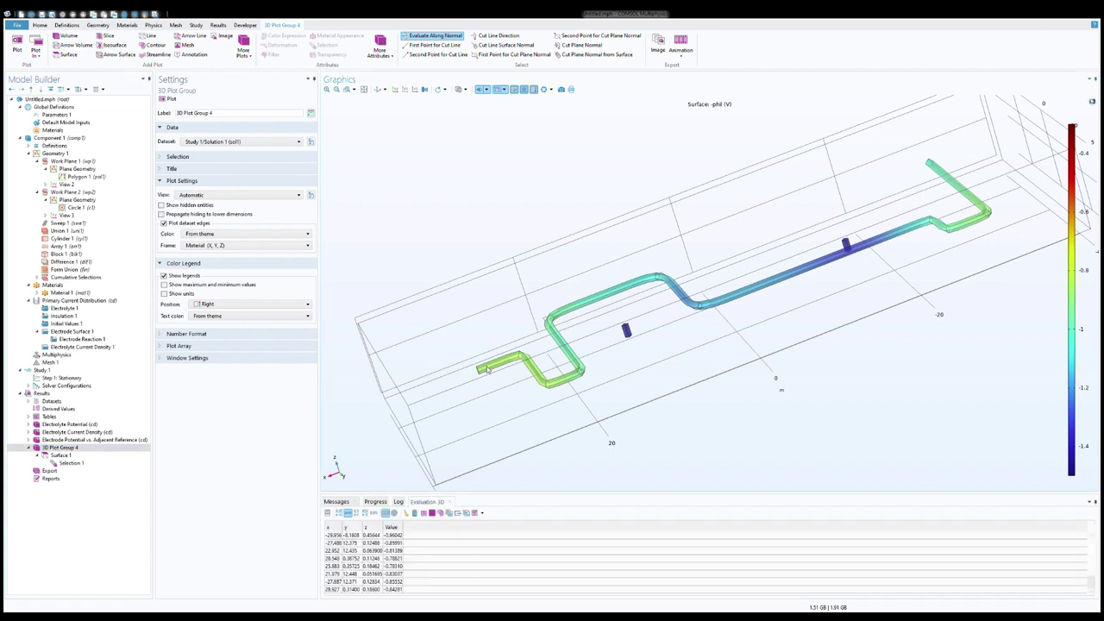
# Probe the recomputed pipe potential near the left end and beside an anode, then reopen Electrode Reaction 1
pyautogui.click(545, 388)
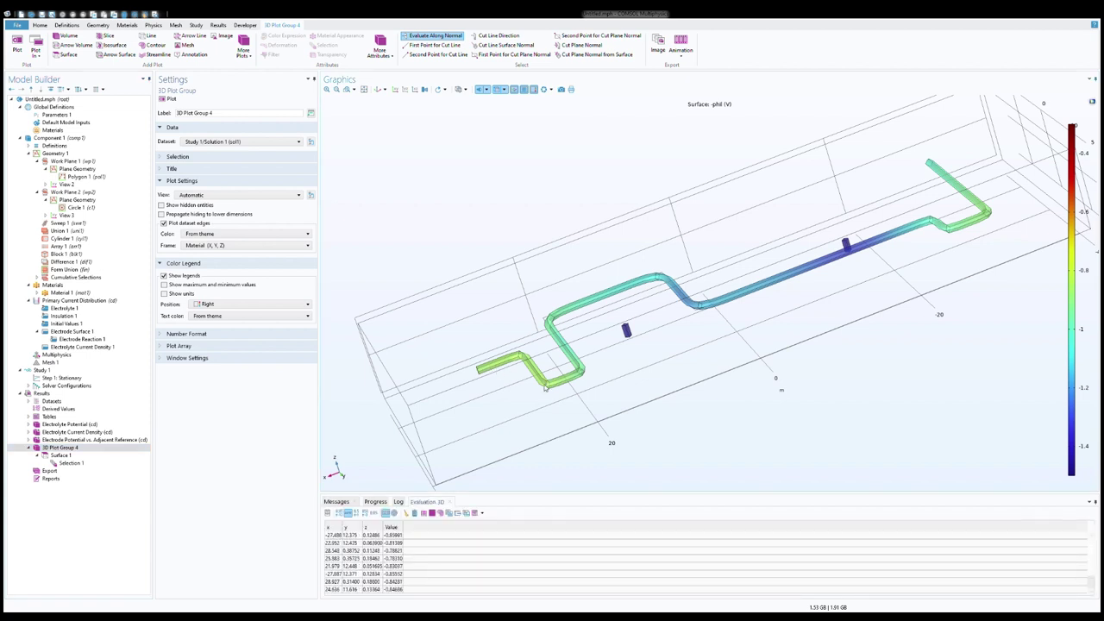
pyautogui.click(839, 257)
pyautogui.moveTo(850, 271); pyautogui.dragTo(879, 334)
pyautogui.click(850, 279)
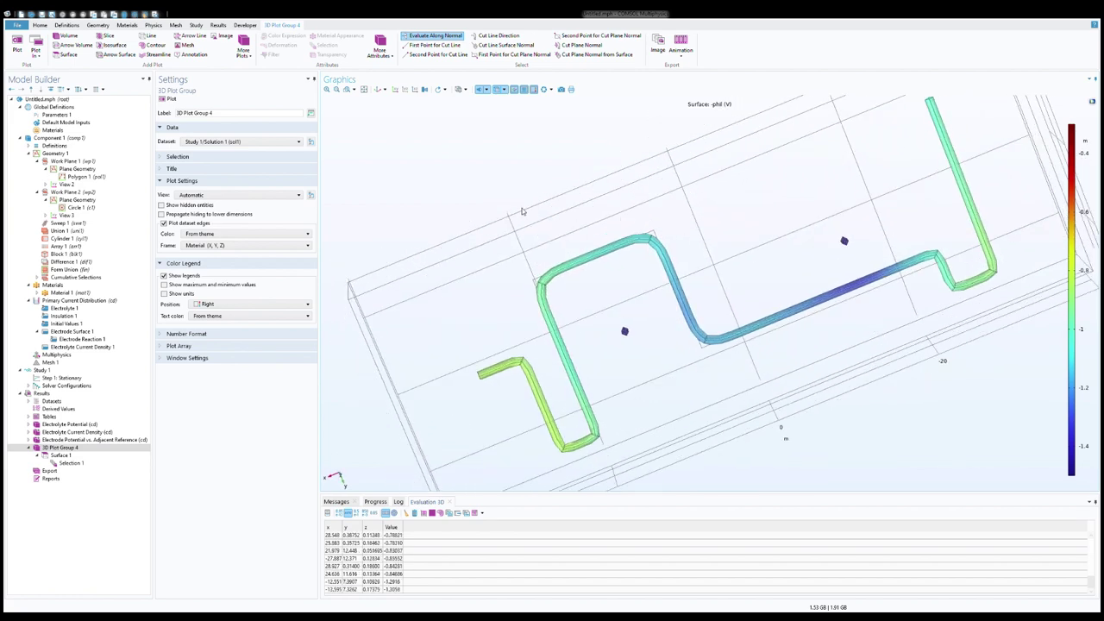
pyautogui.moveTo(525, 213); pyautogui.dragTo(576, 303)
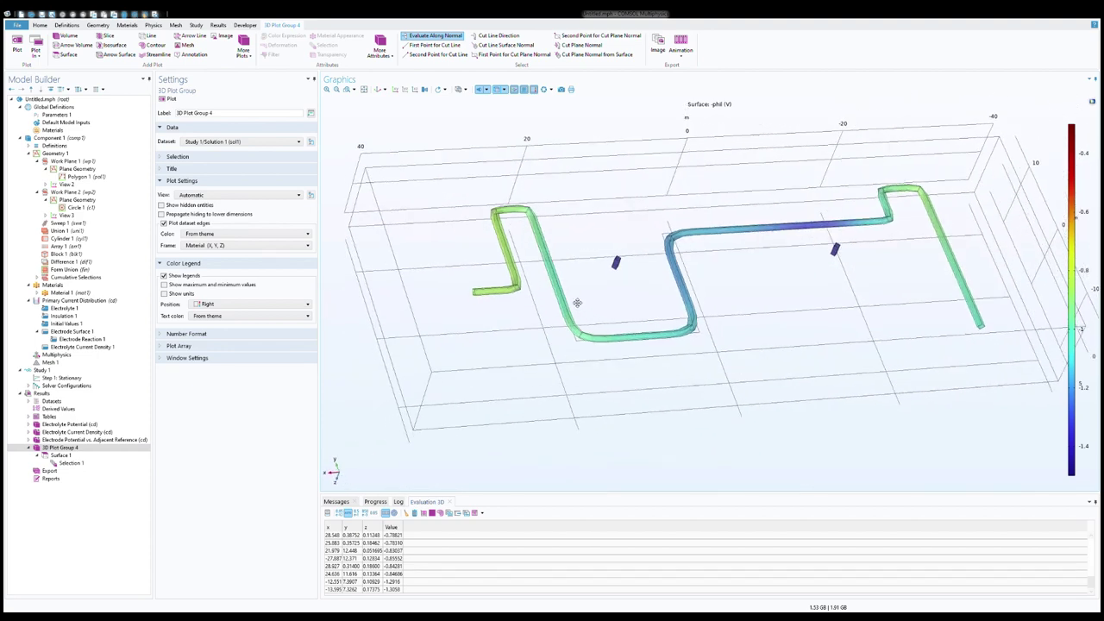
pyautogui.moveTo(602, 347); pyautogui.dragTo(606, 365)
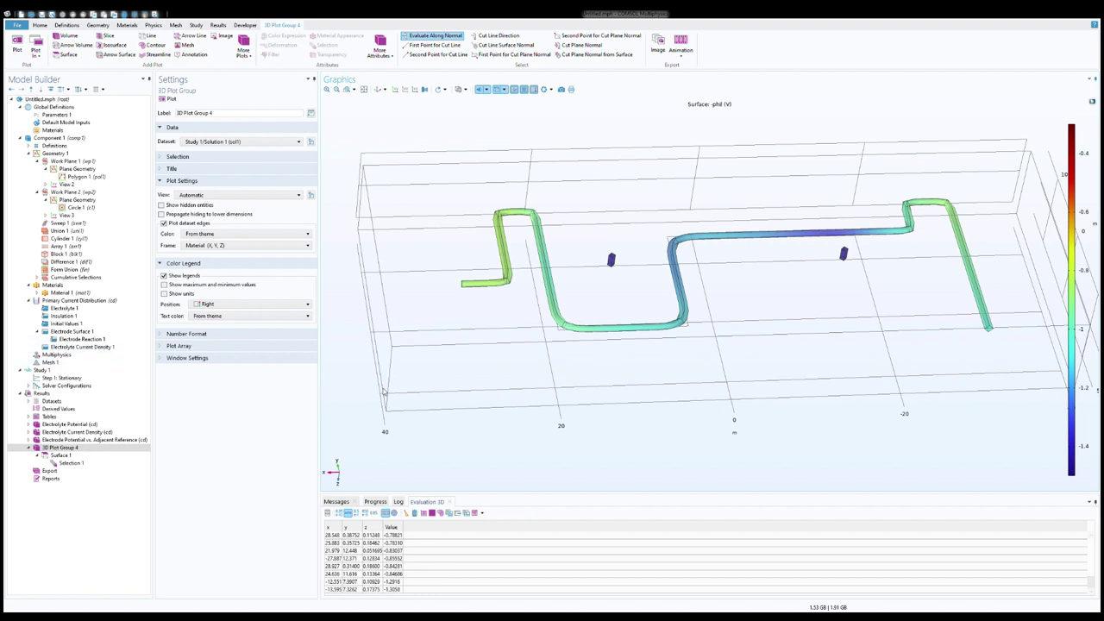
pyautogui.click(109, 340)
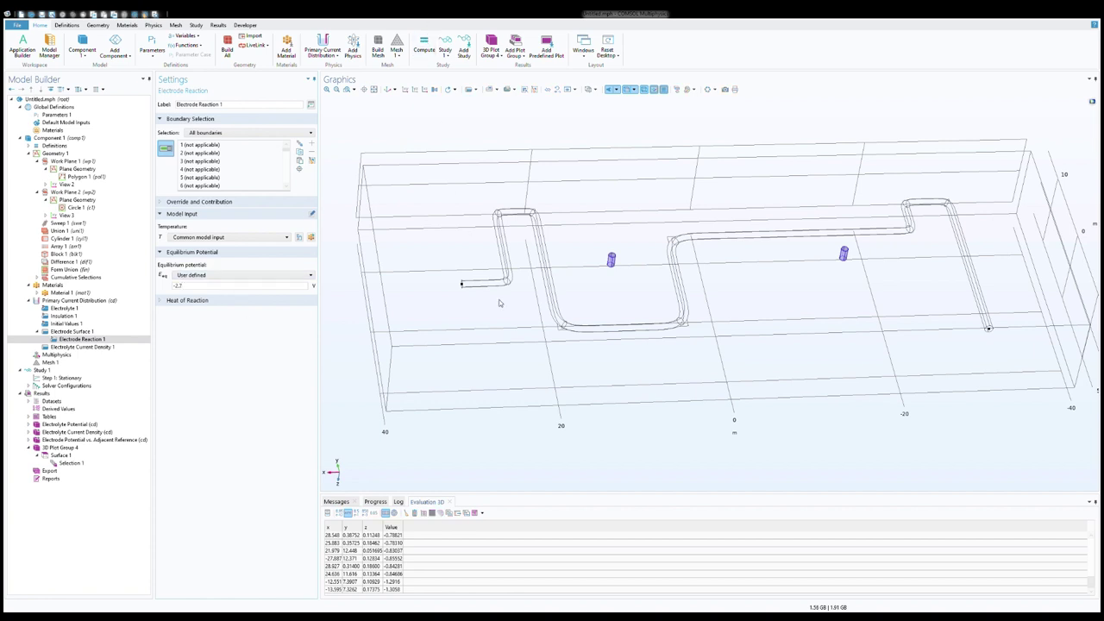
# Switch from the electrolyte potential plot back to 3D Plot Group 4's pipe potential, tilted top-down
pyautogui.click(38, 422)
pyautogui.click(58, 449)
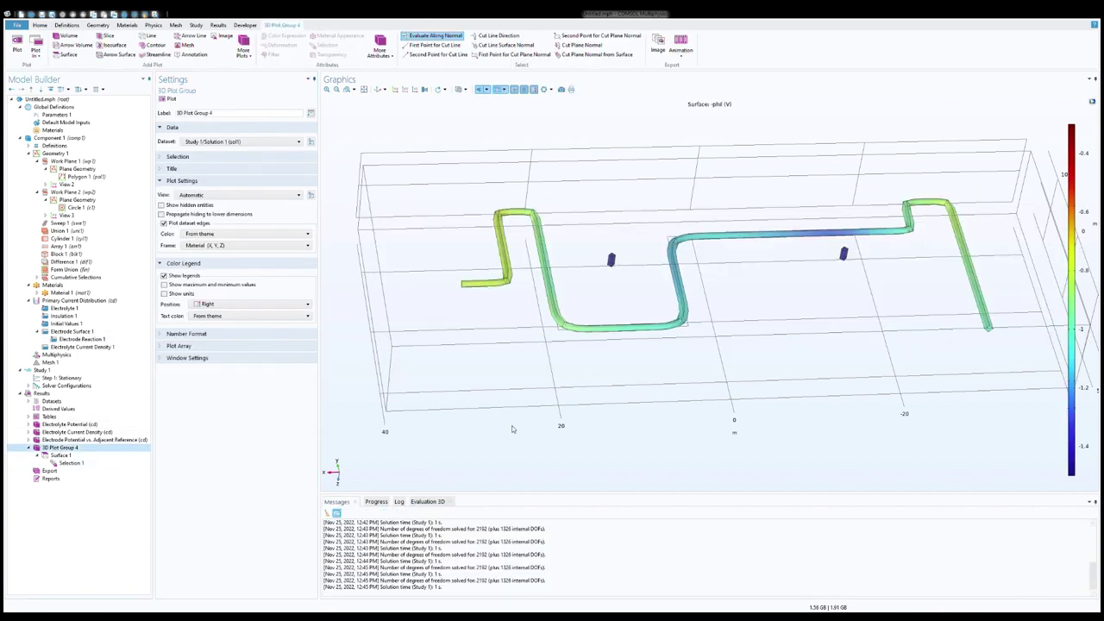
pyautogui.moveTo(511, 429)
pyautogui.mouseDown()
pyautogui.moveTo(529, 445)
pyautogui.moveTo(514, 445)
pyautogui.mouseUp()
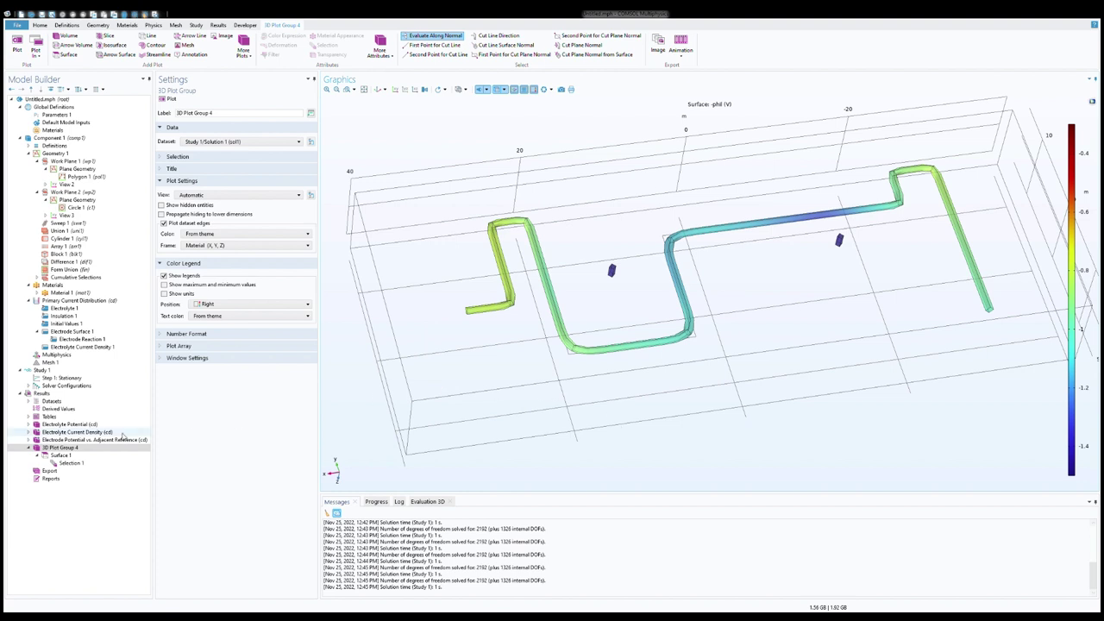
# Enable units on 3D Plot Group 4's legend, briefly showing max -0.769 and min -2.7
pyautogui.click(54, 462)
pyautogui.click(53, 455)
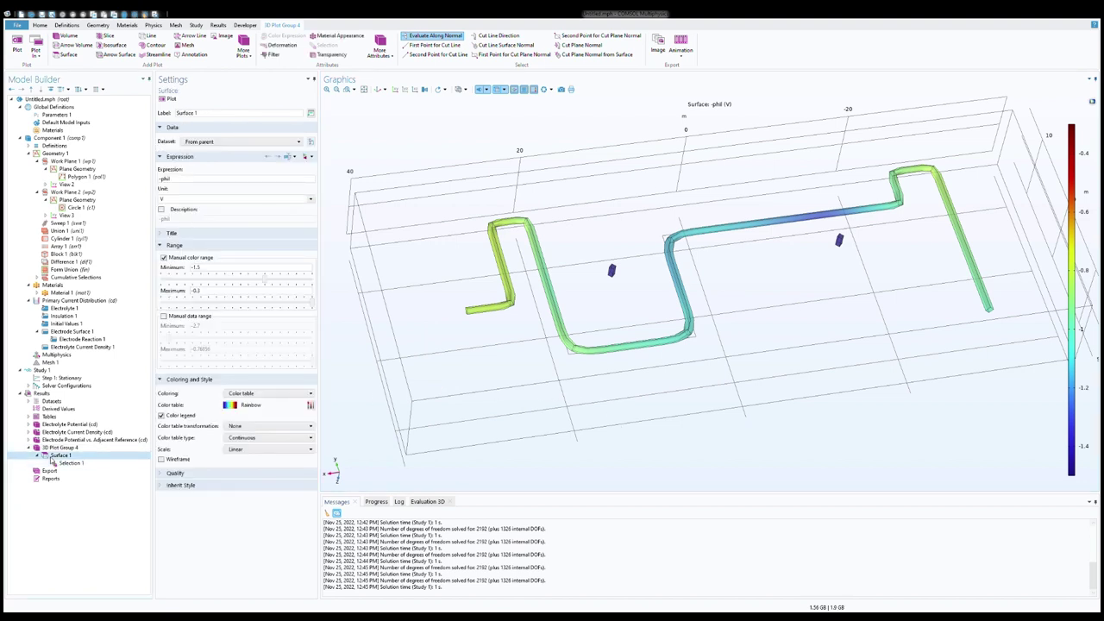
pyautogui.click(46, 448)
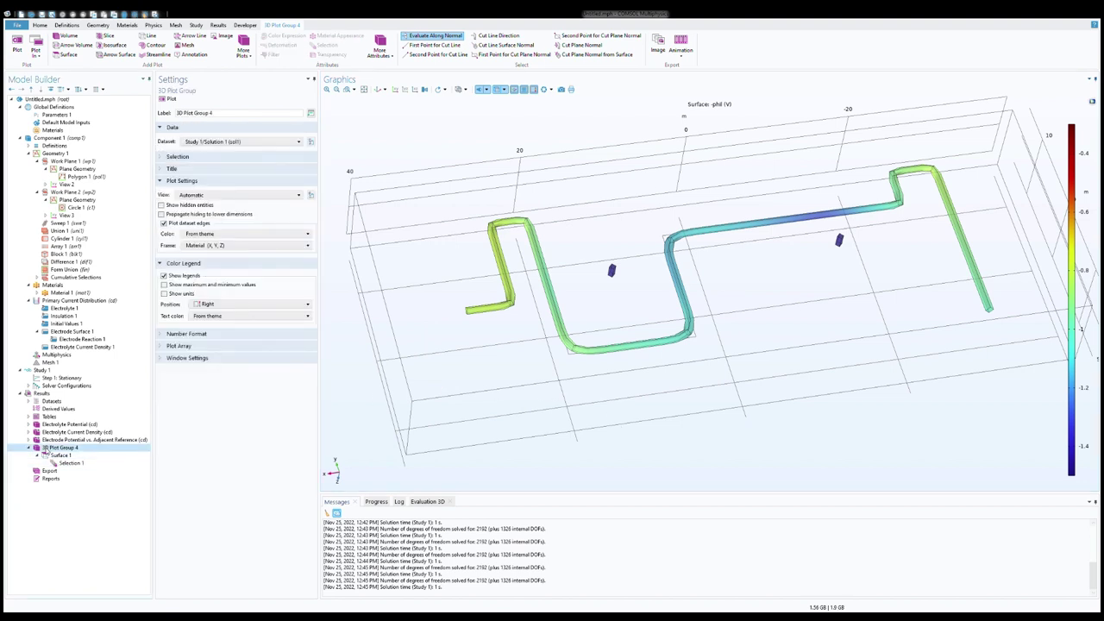
pyautogui.click(164, 293)
pyautogui.click(164, 285)
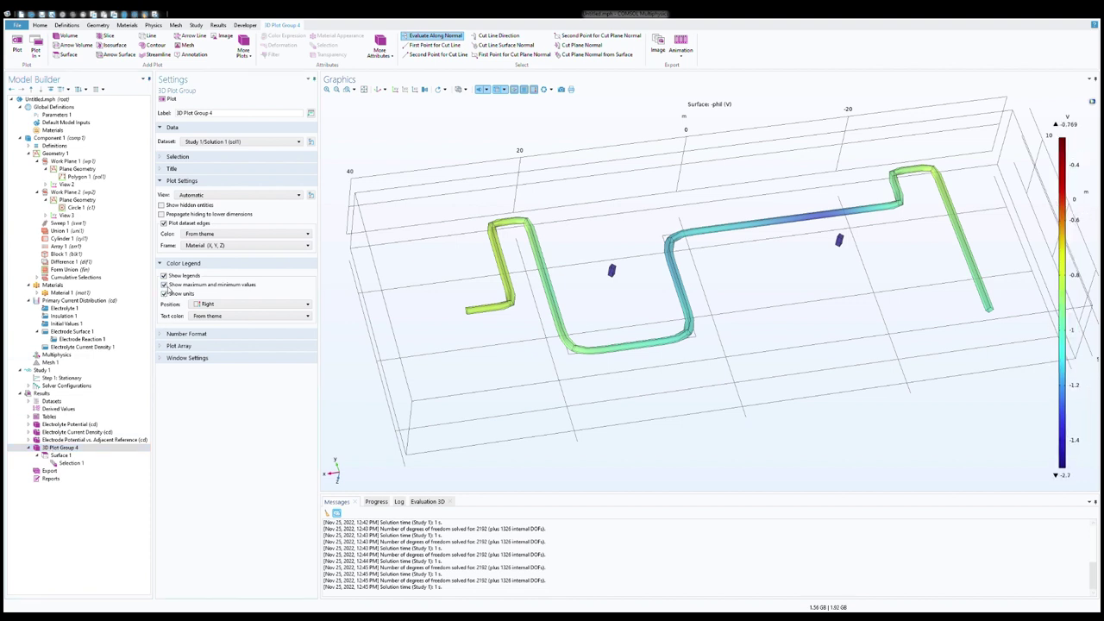
pyautogui.click(164, 285)
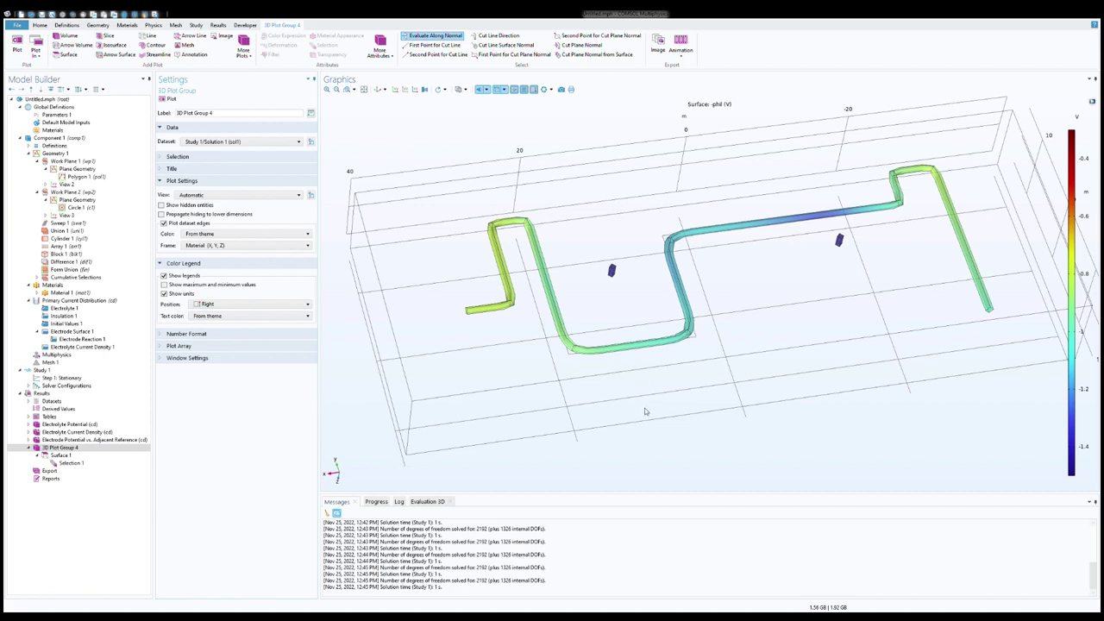
pyautogui.moveTo(647, 411); pyautogui.dragTo(641, 405)
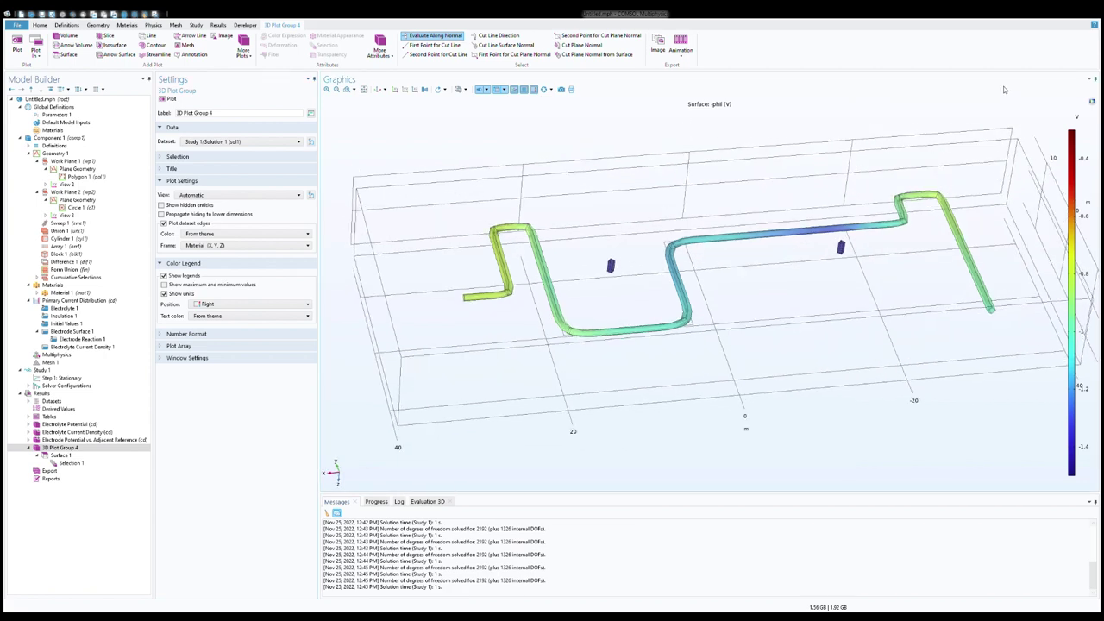
pyautogui.moveTo(510, 429)
pyautogui.mouseDown()
pyautogui.moveTo(528, 445)
pyautogui.moveTo(515, 444)
pyautogui.mouseUp()
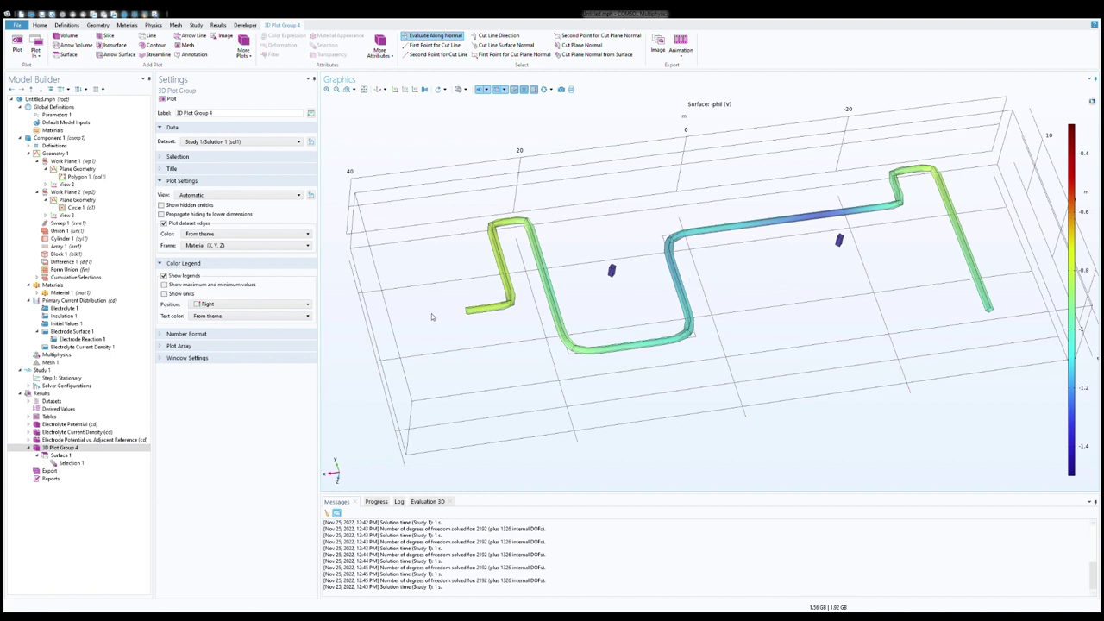
# Recheck the legend settings, keeping units in V and turning max/min values off again
pyautogui.click(58, 464)
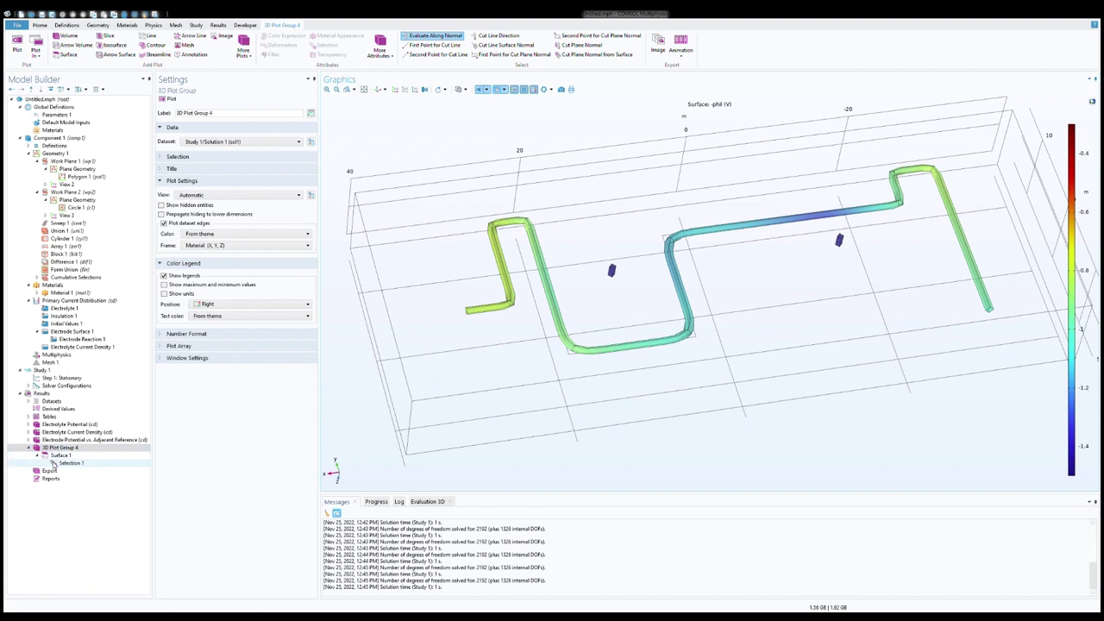
pyautogui.click(54, 456)
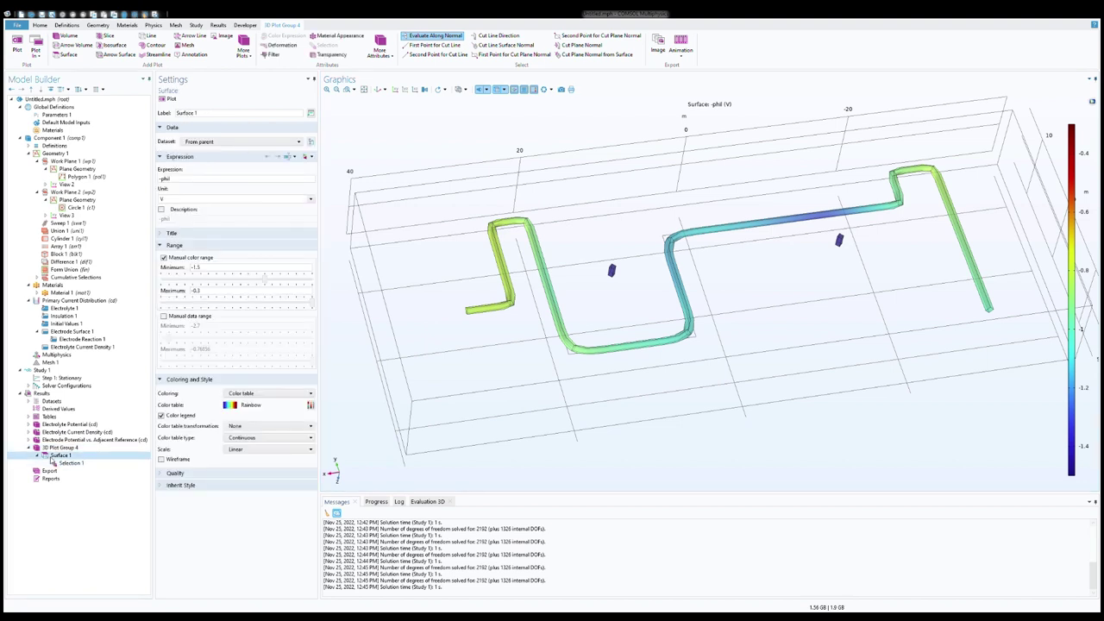
pyautogui.click(48, 448)
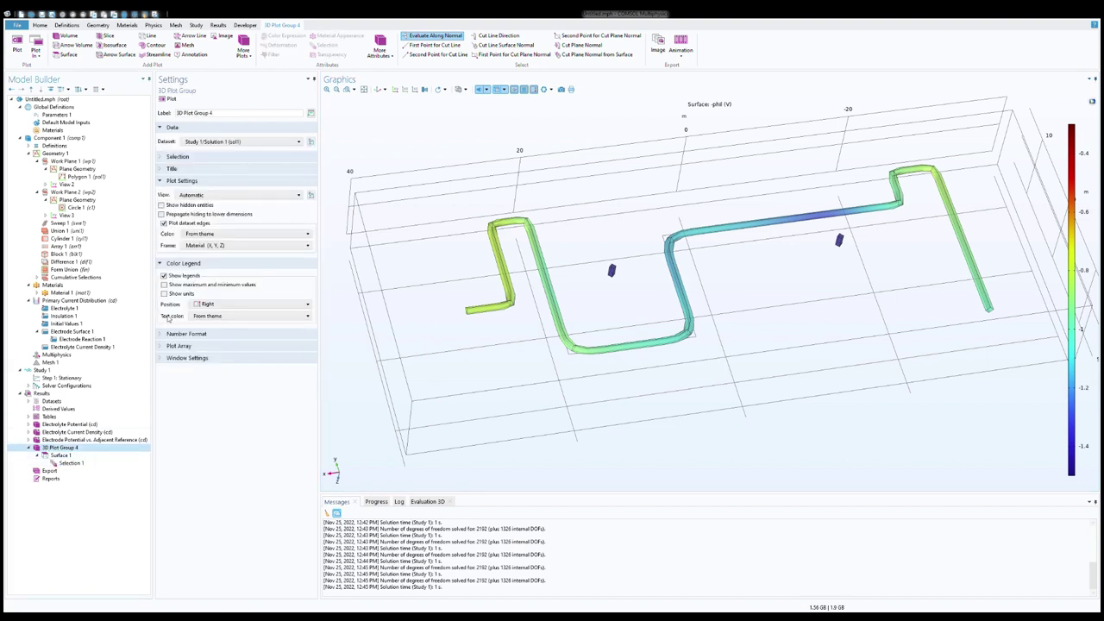
pyautogui.click(164, 293)
pyautogui.click(163, 284)
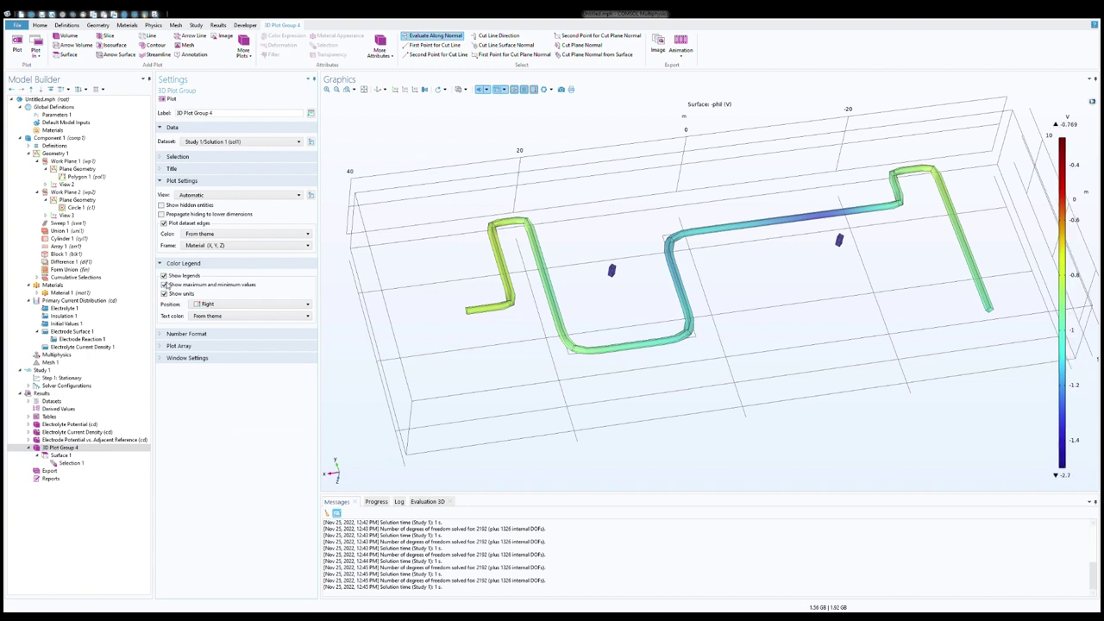
pyautogui.click(163, 285)
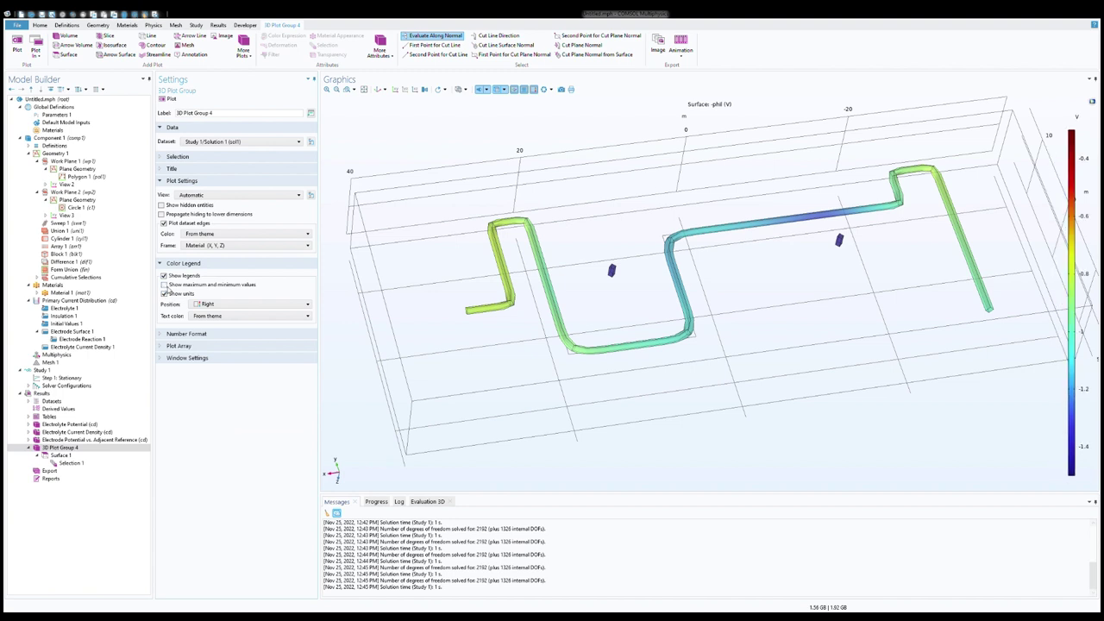
pyautogui.moveTo(640, 415); pyautogui.dragTo(655, 379)
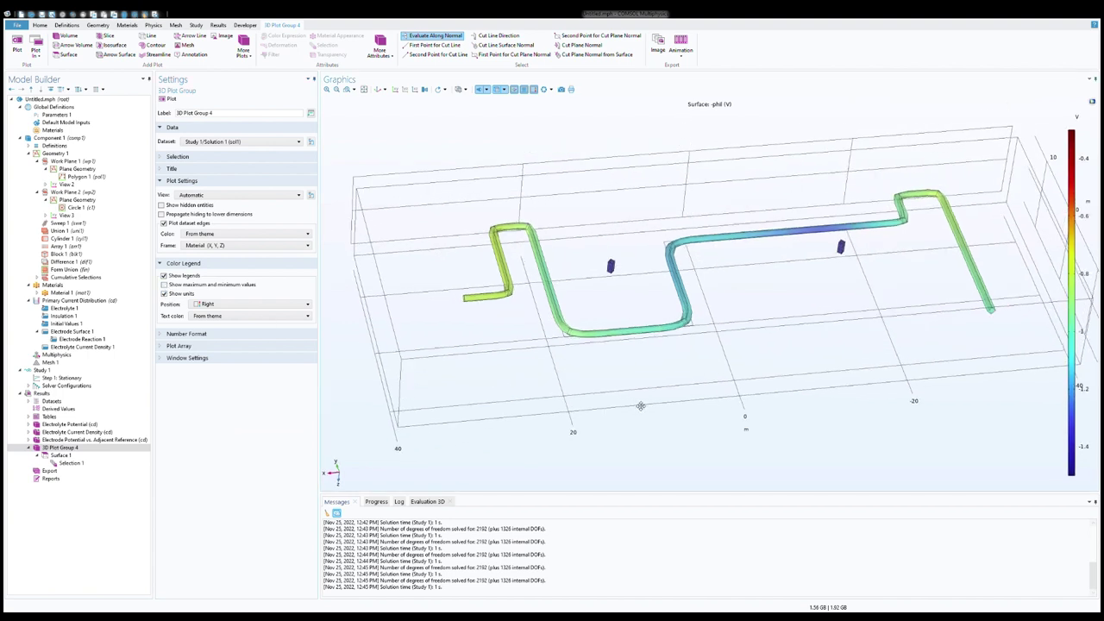